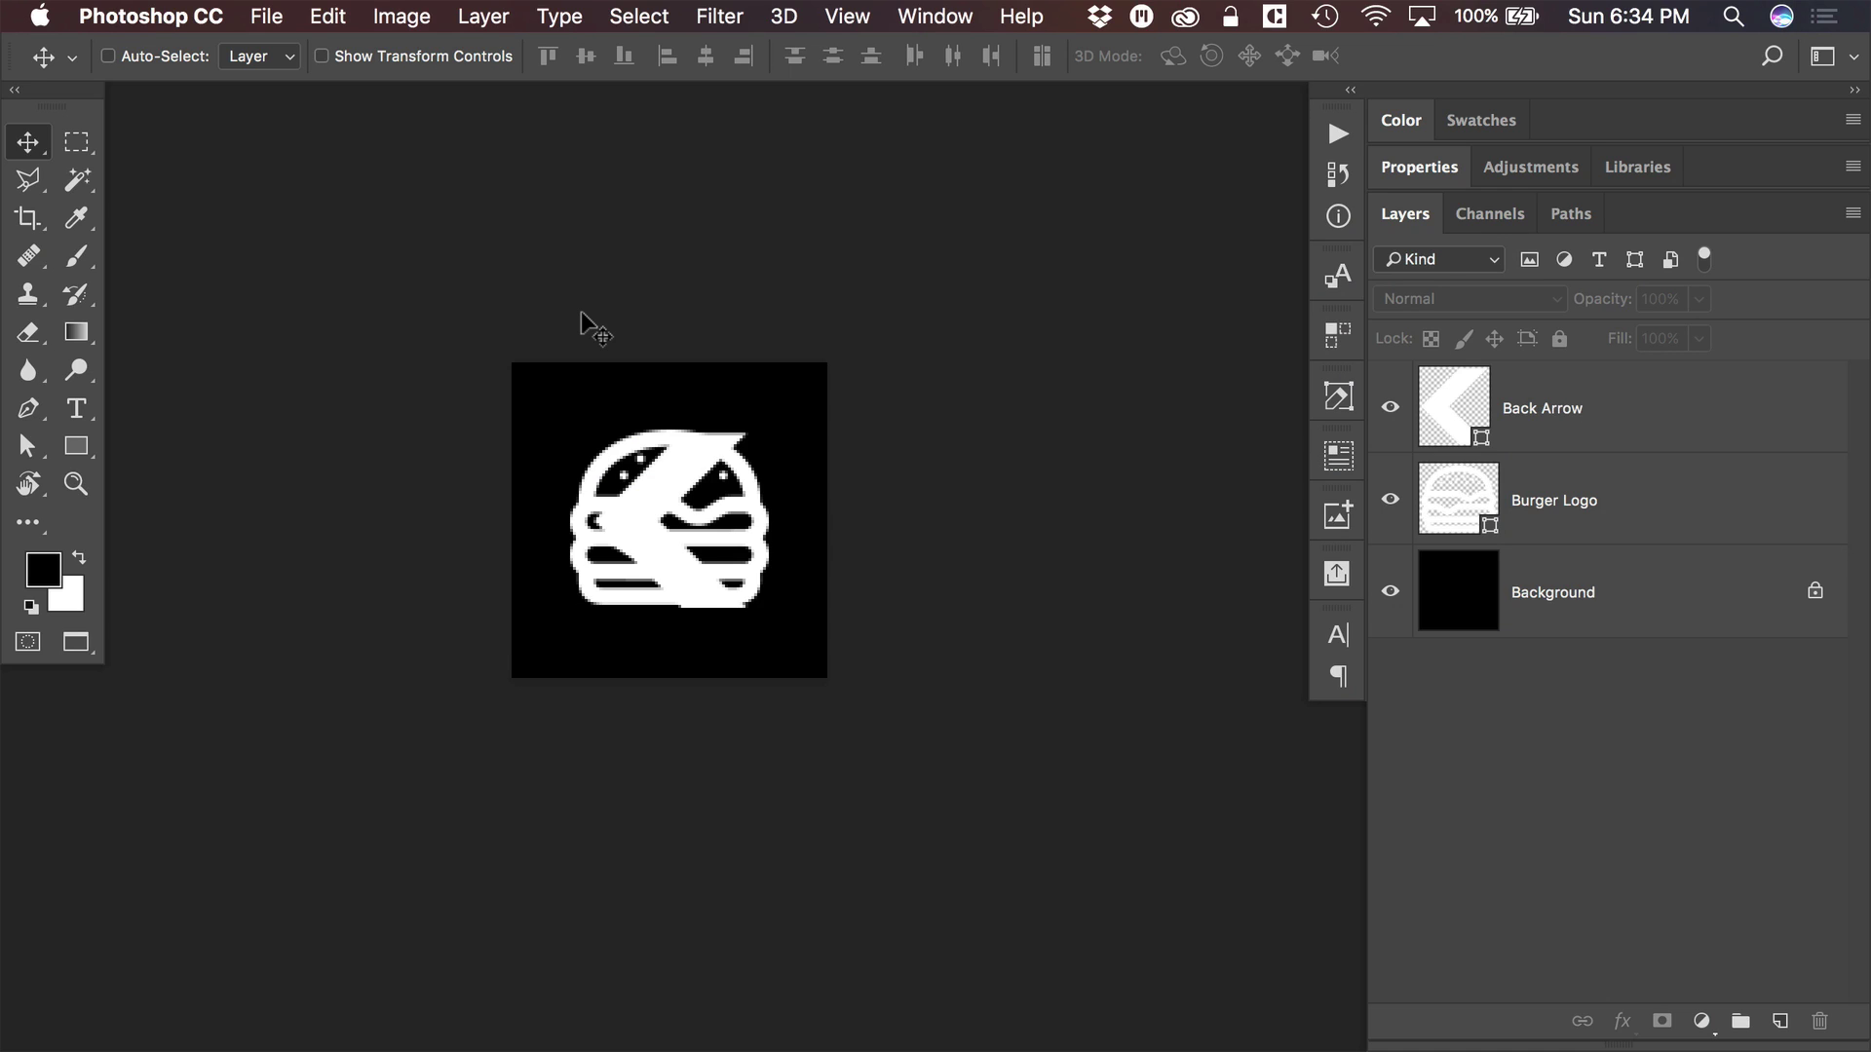
- Hide the Back Arrow layer so only the white burger logo remains visible
click(1389, 417)
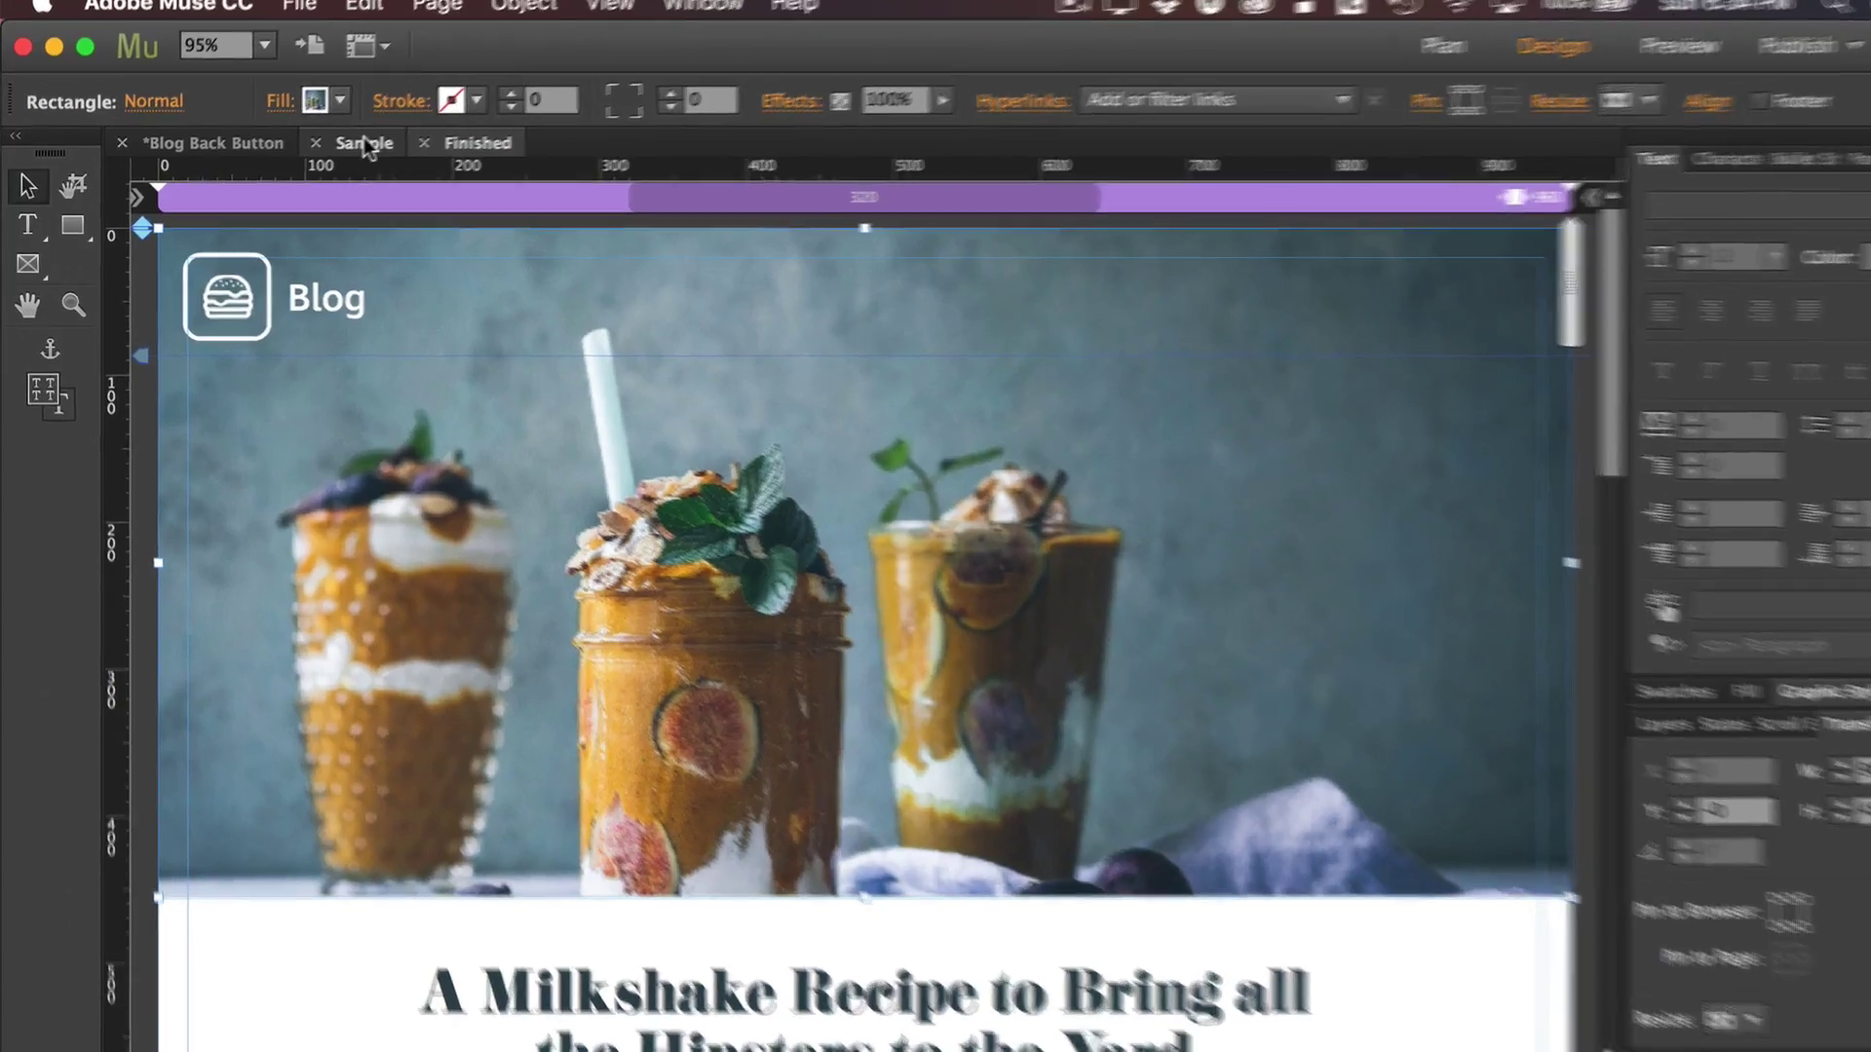
- On the Sample page, select the 54×54 logo rectangle beside the Blog heading
click(343, 149)
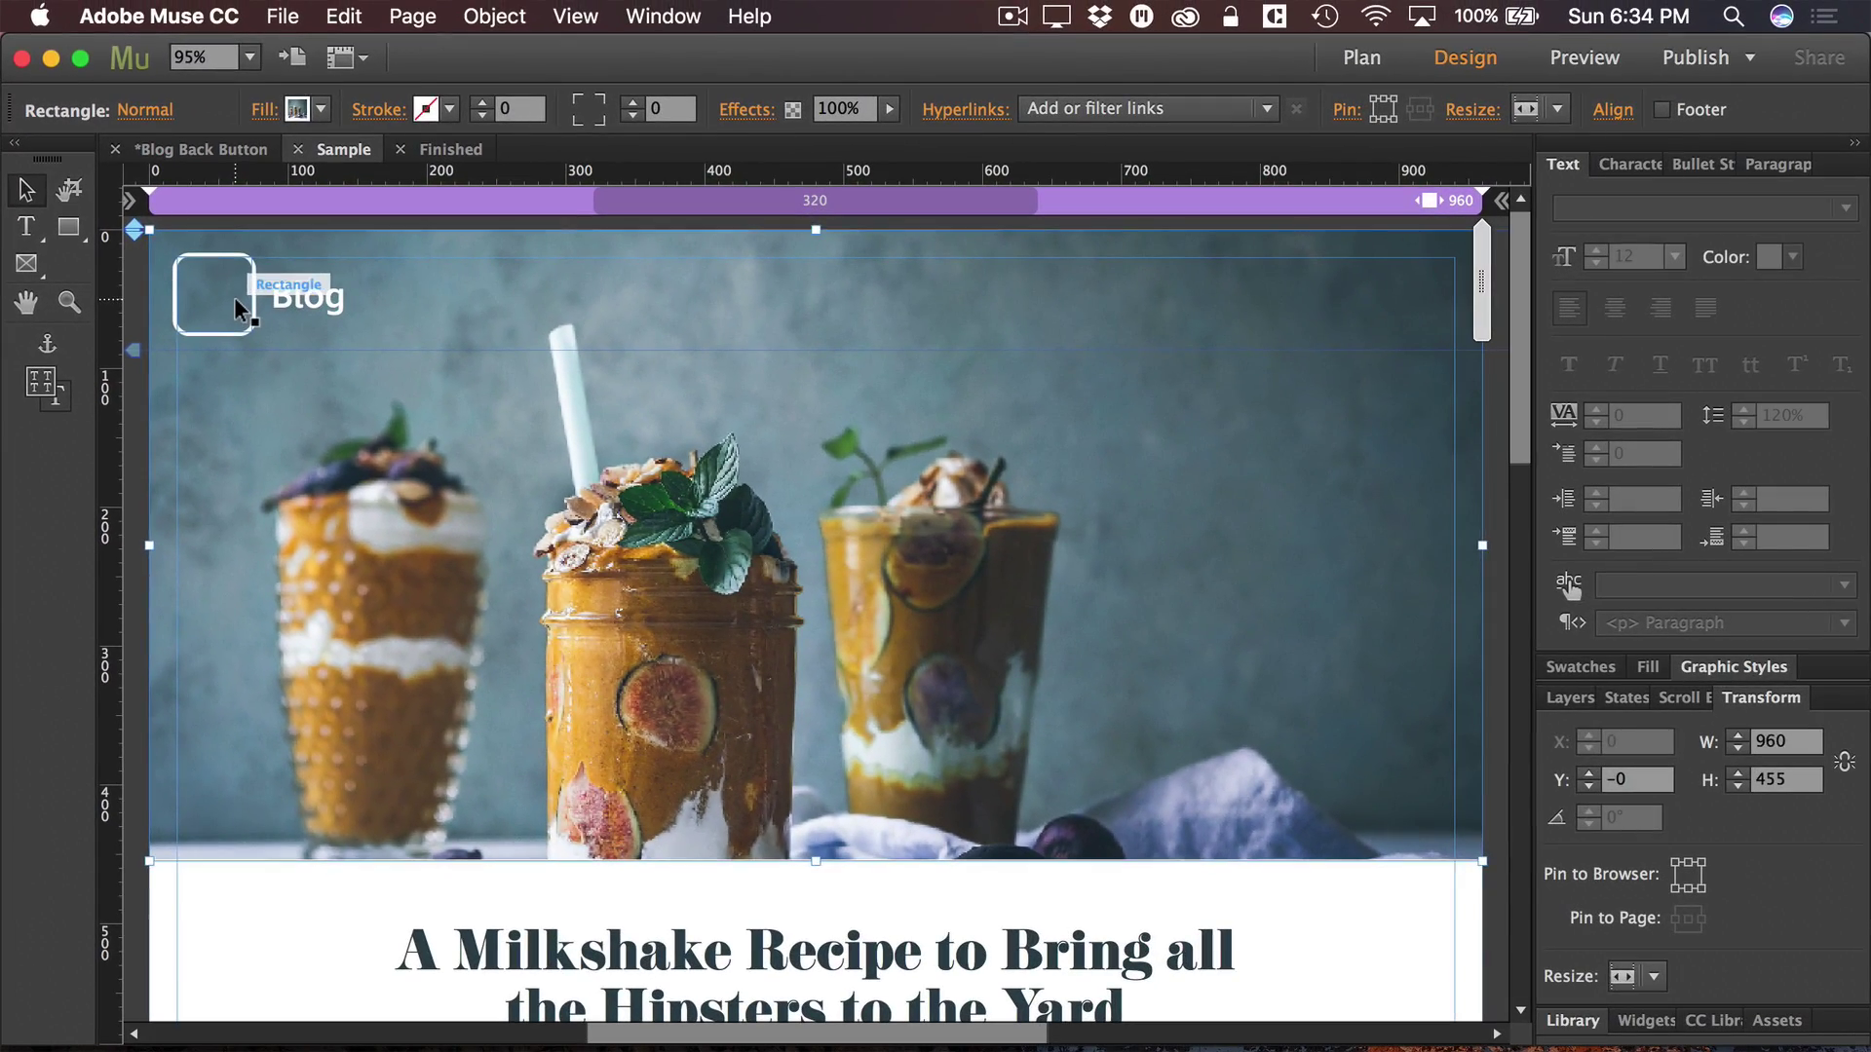
click(273, 317)
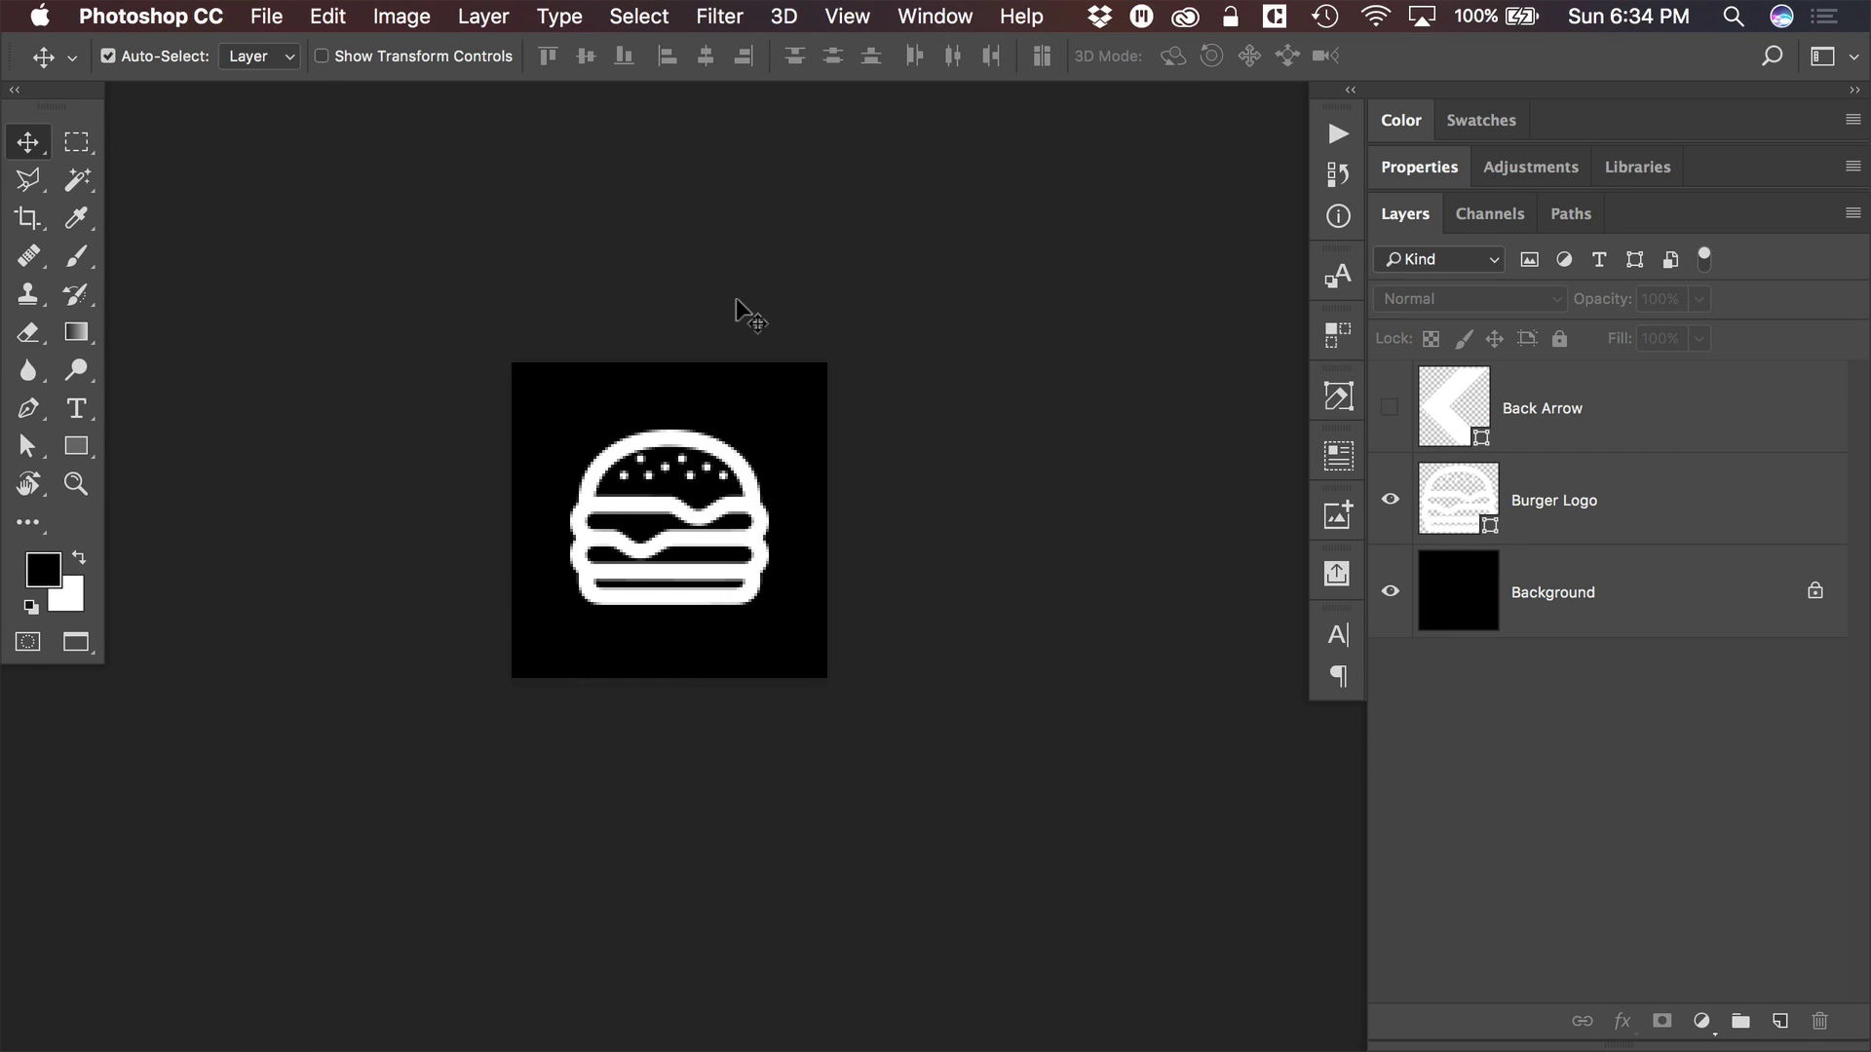
key(super+alt+i)
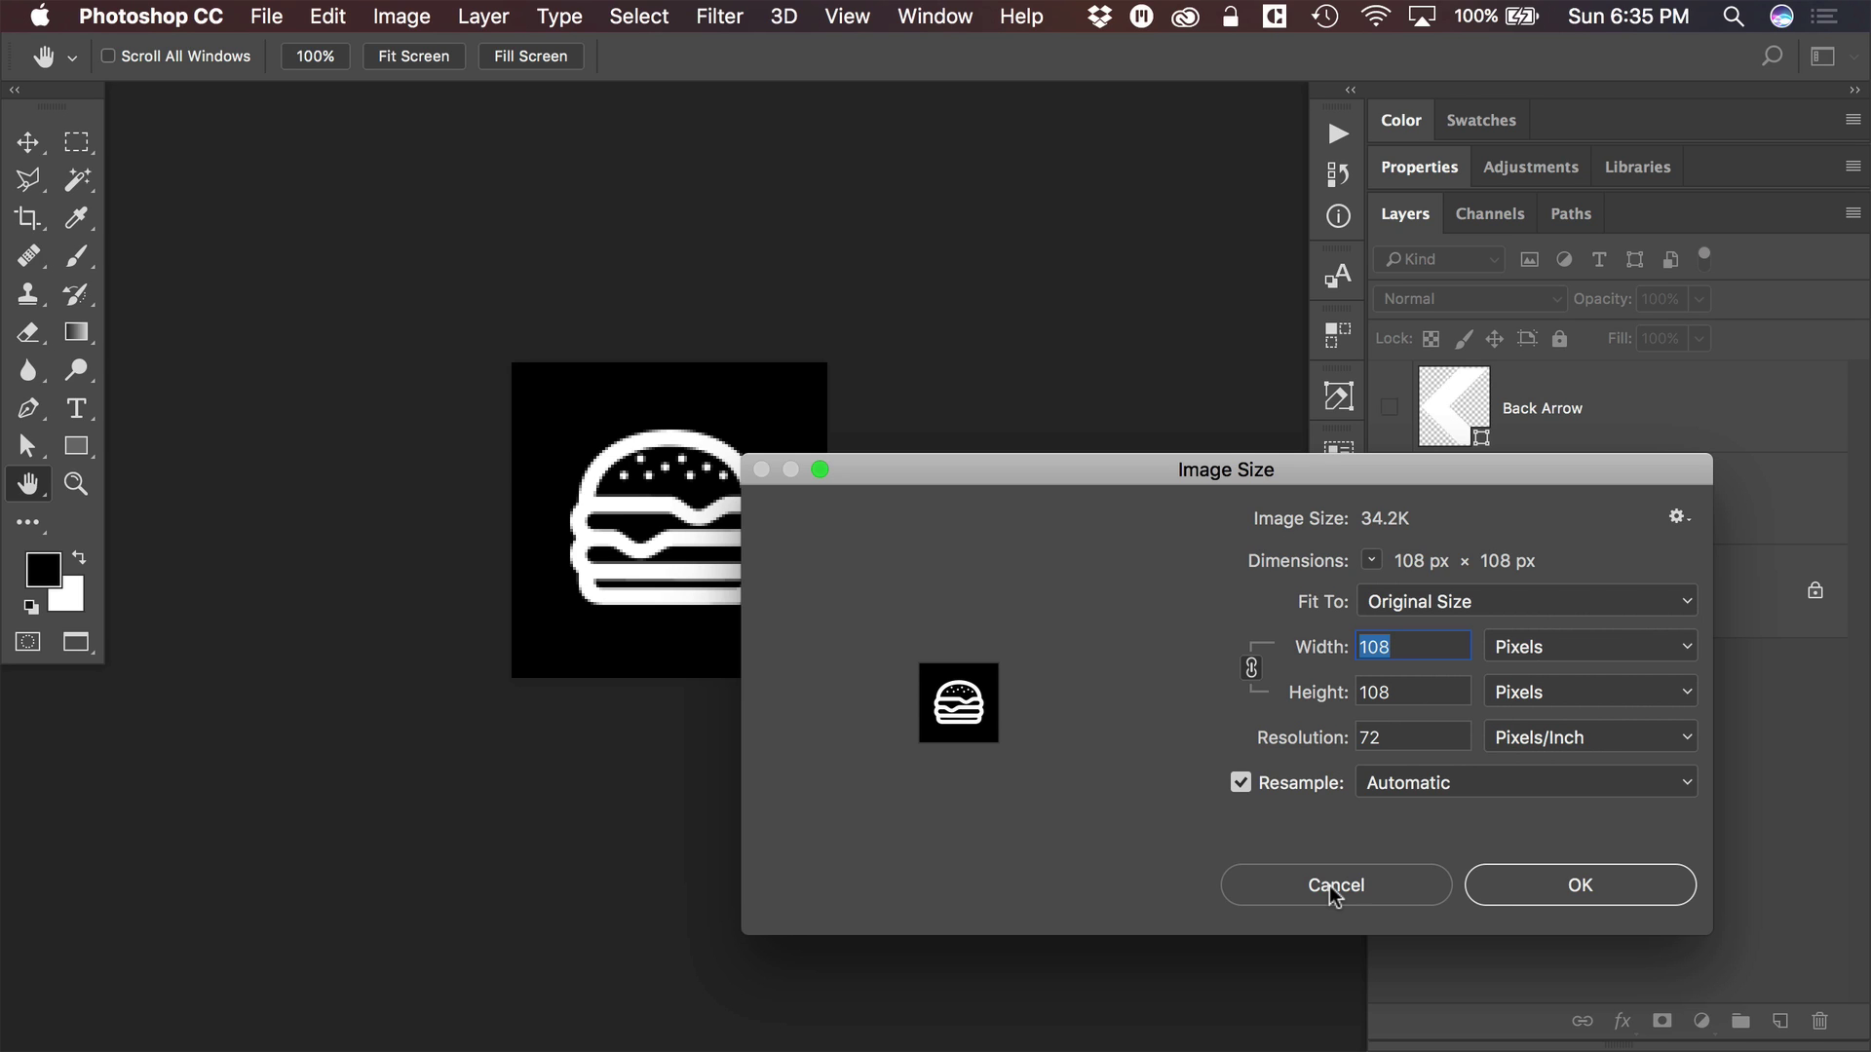
click(1361, 888)
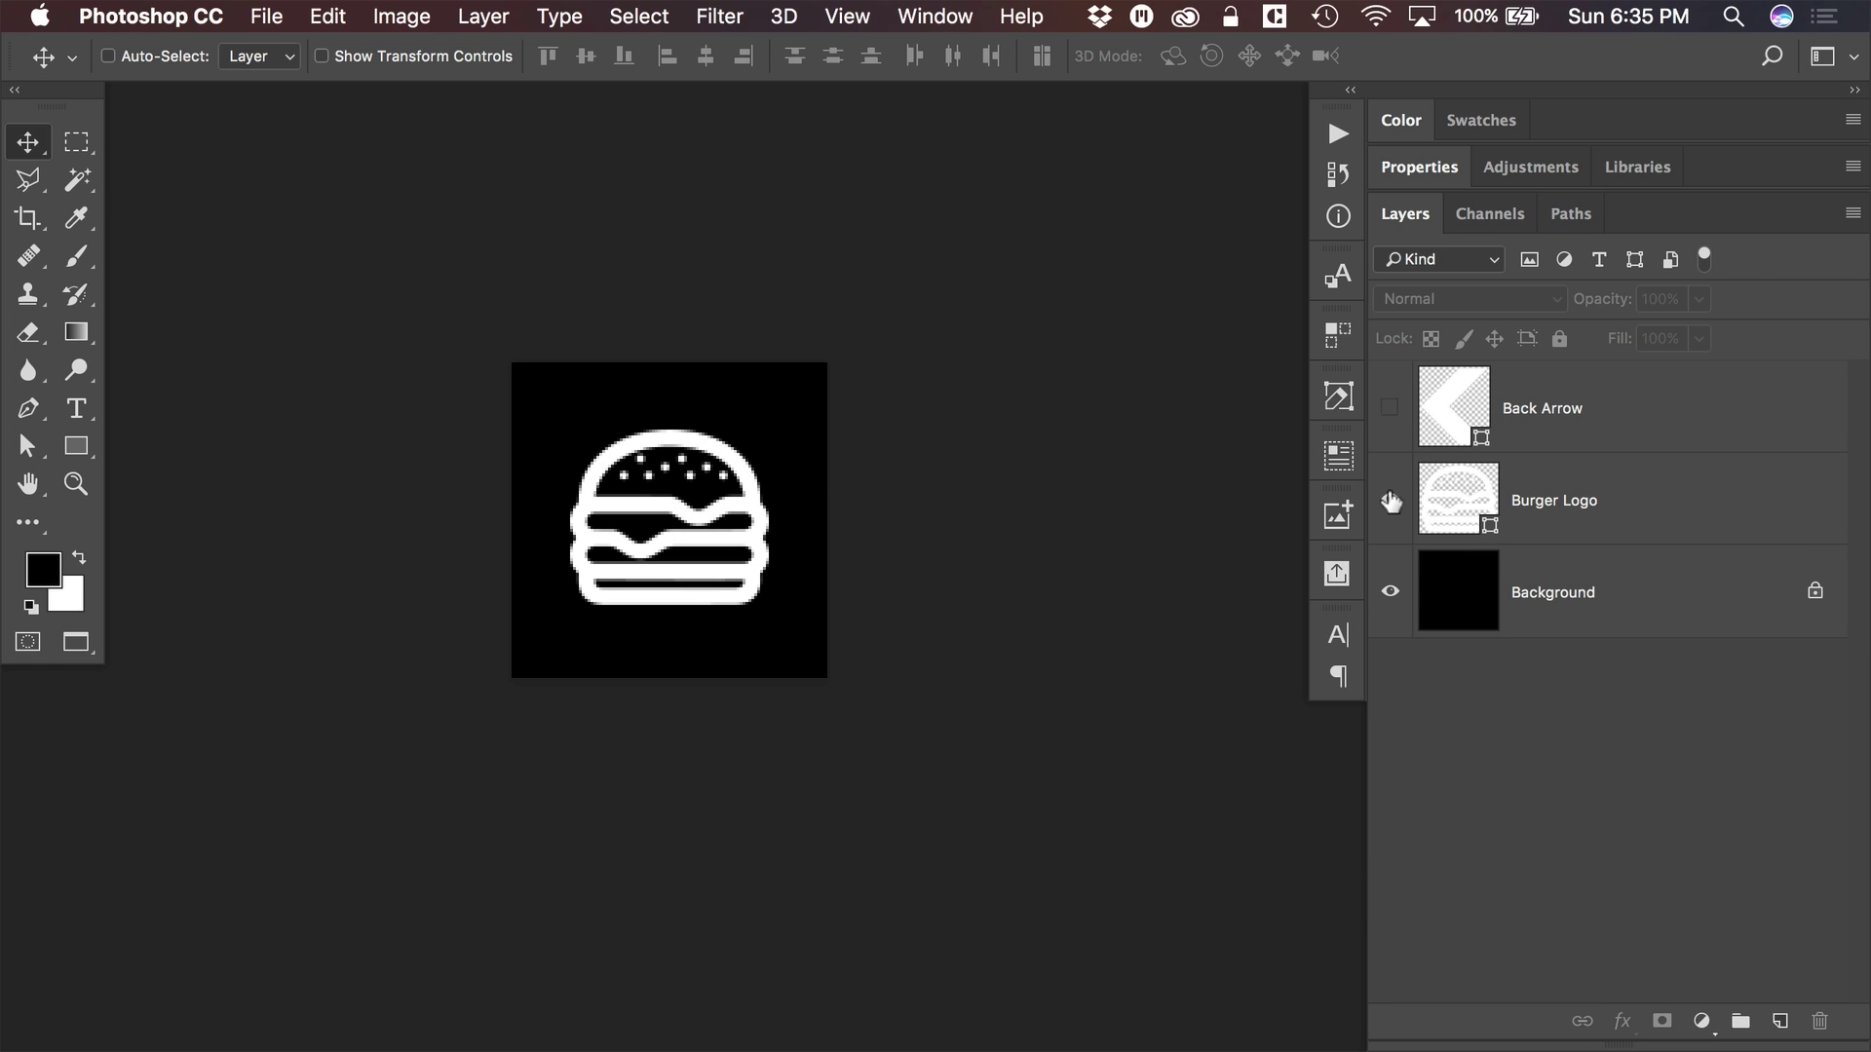
click(1390, 499)
click(1389, 407)
click(1390, 407)
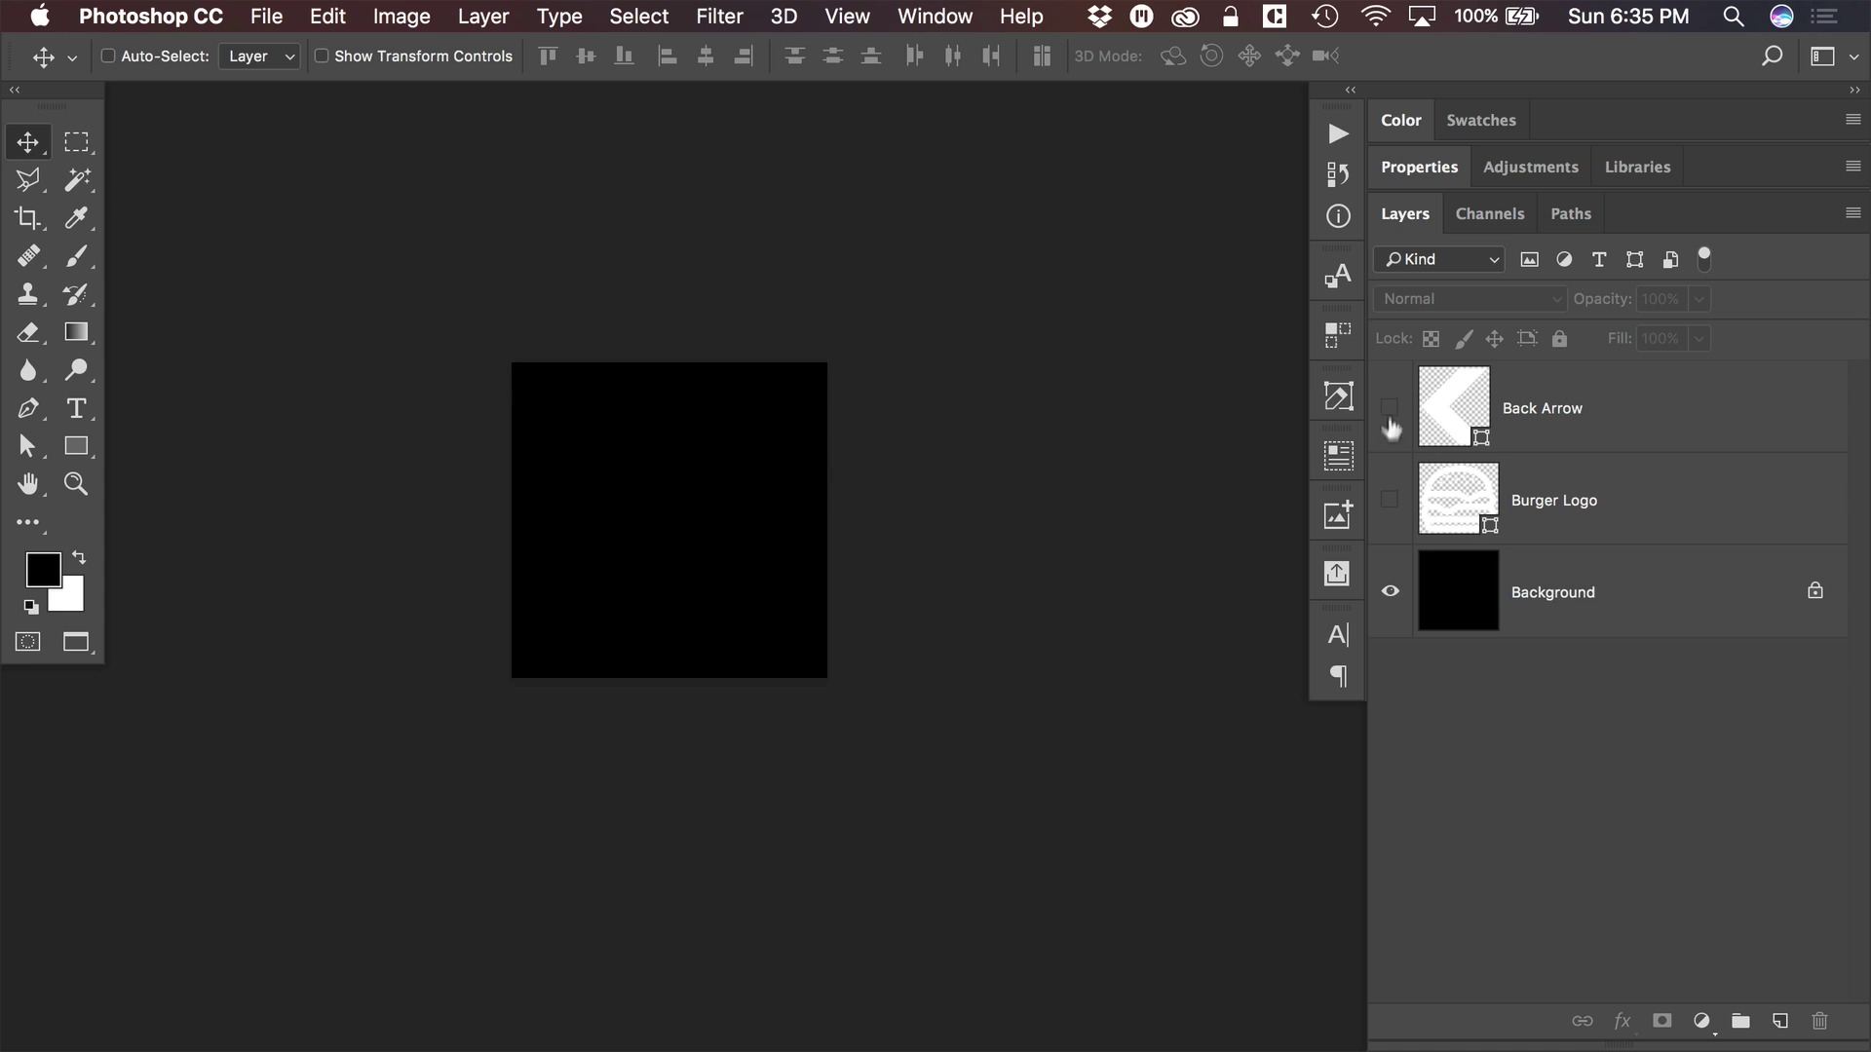
click(1390, 499)
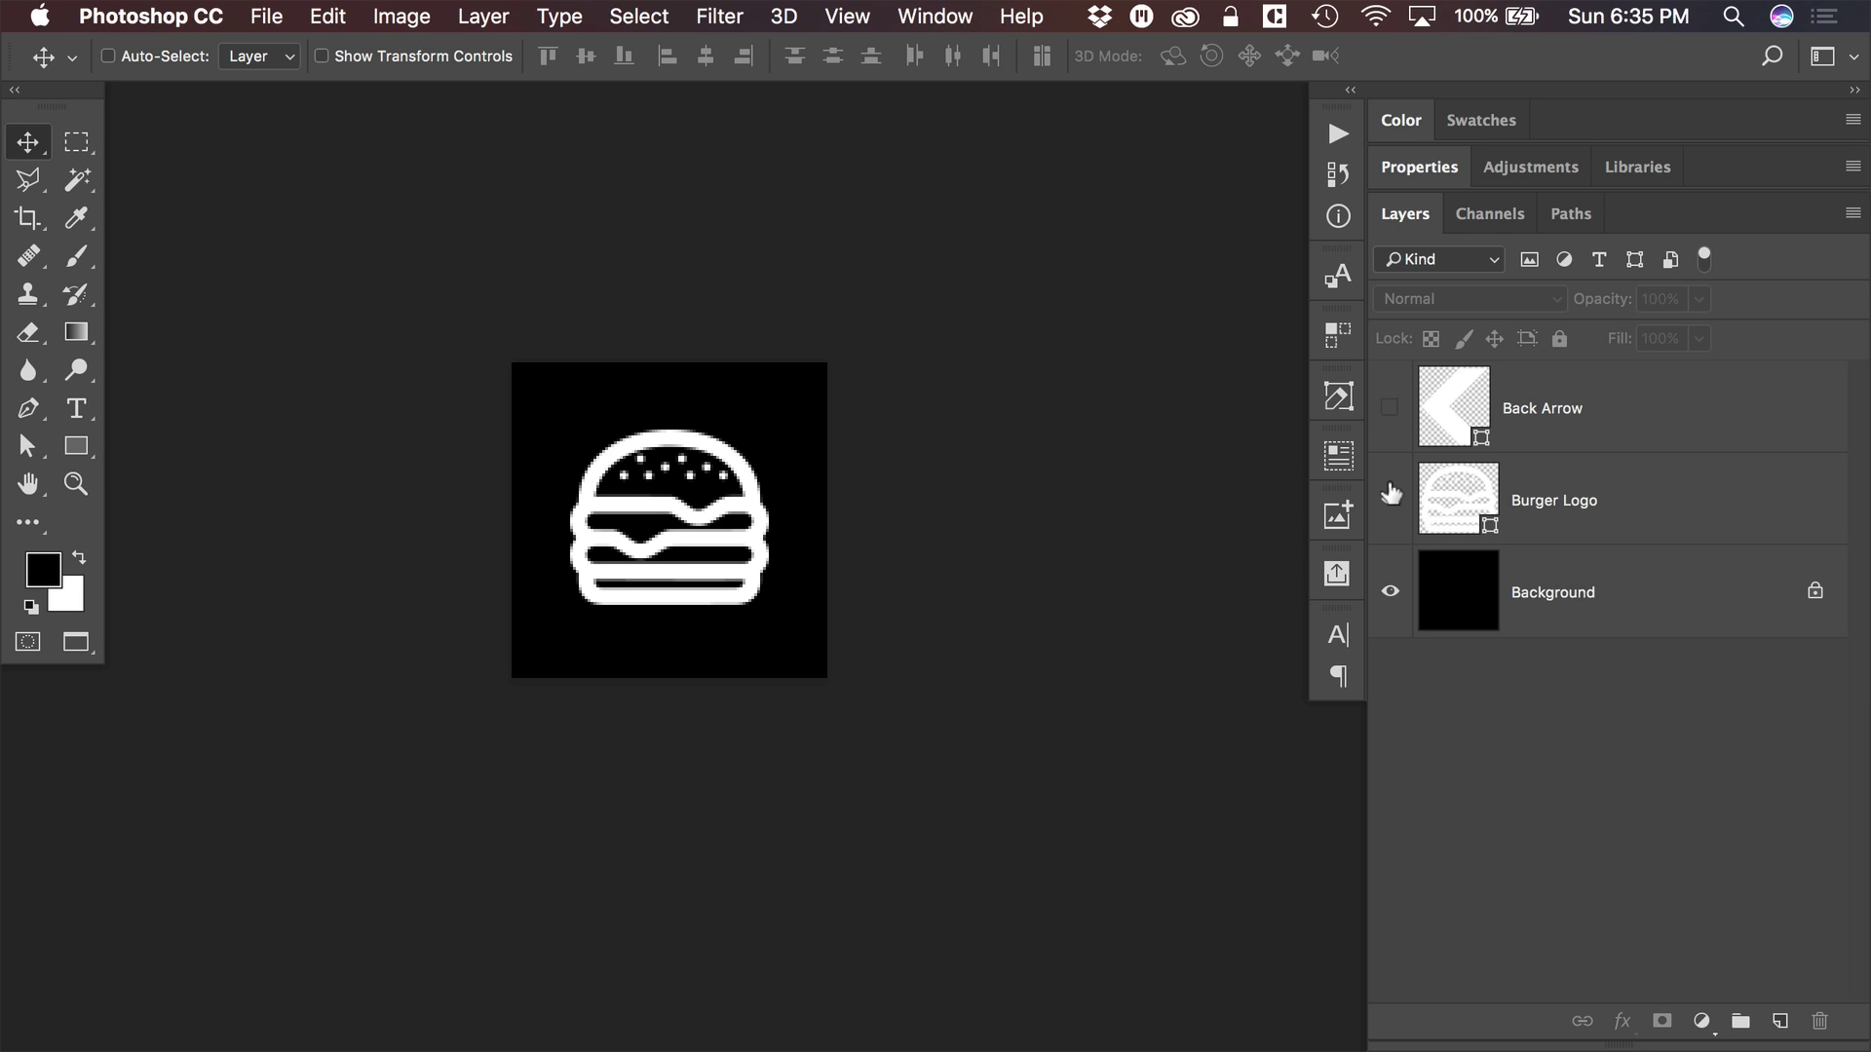
click(1389, 477)
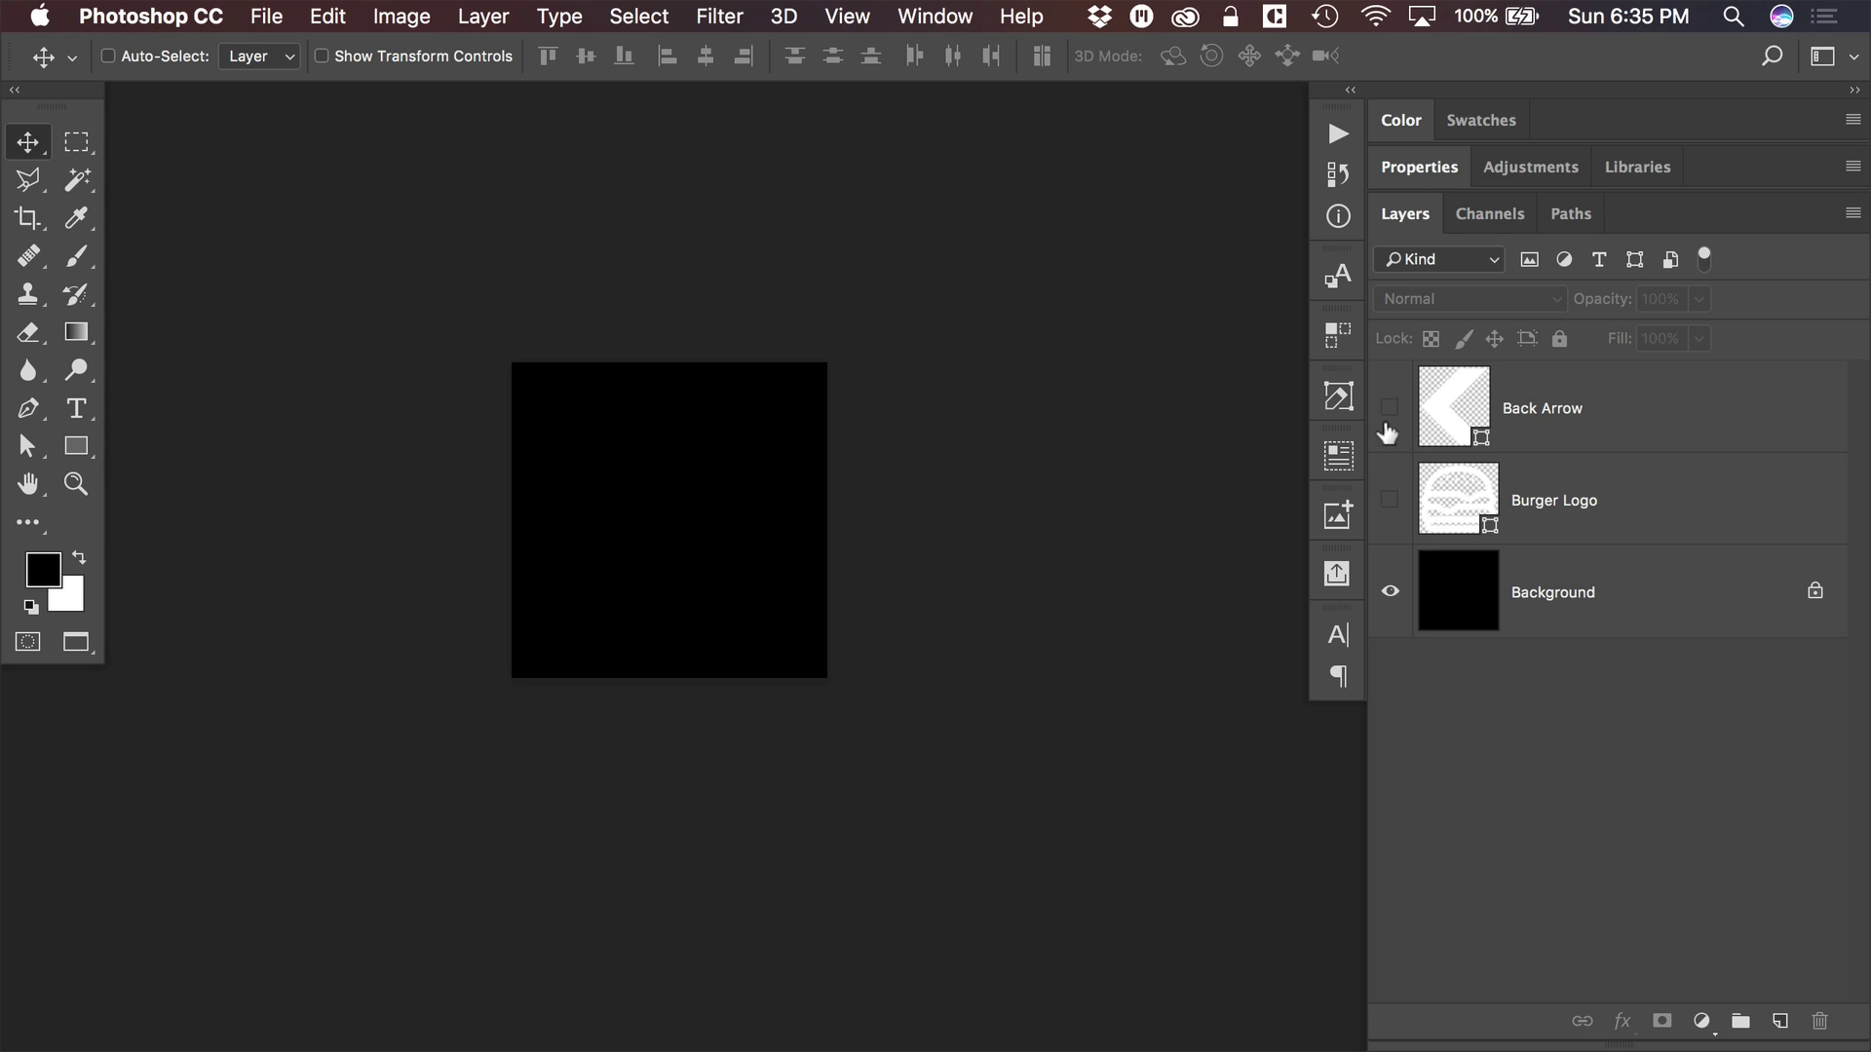
click(1388, 432)
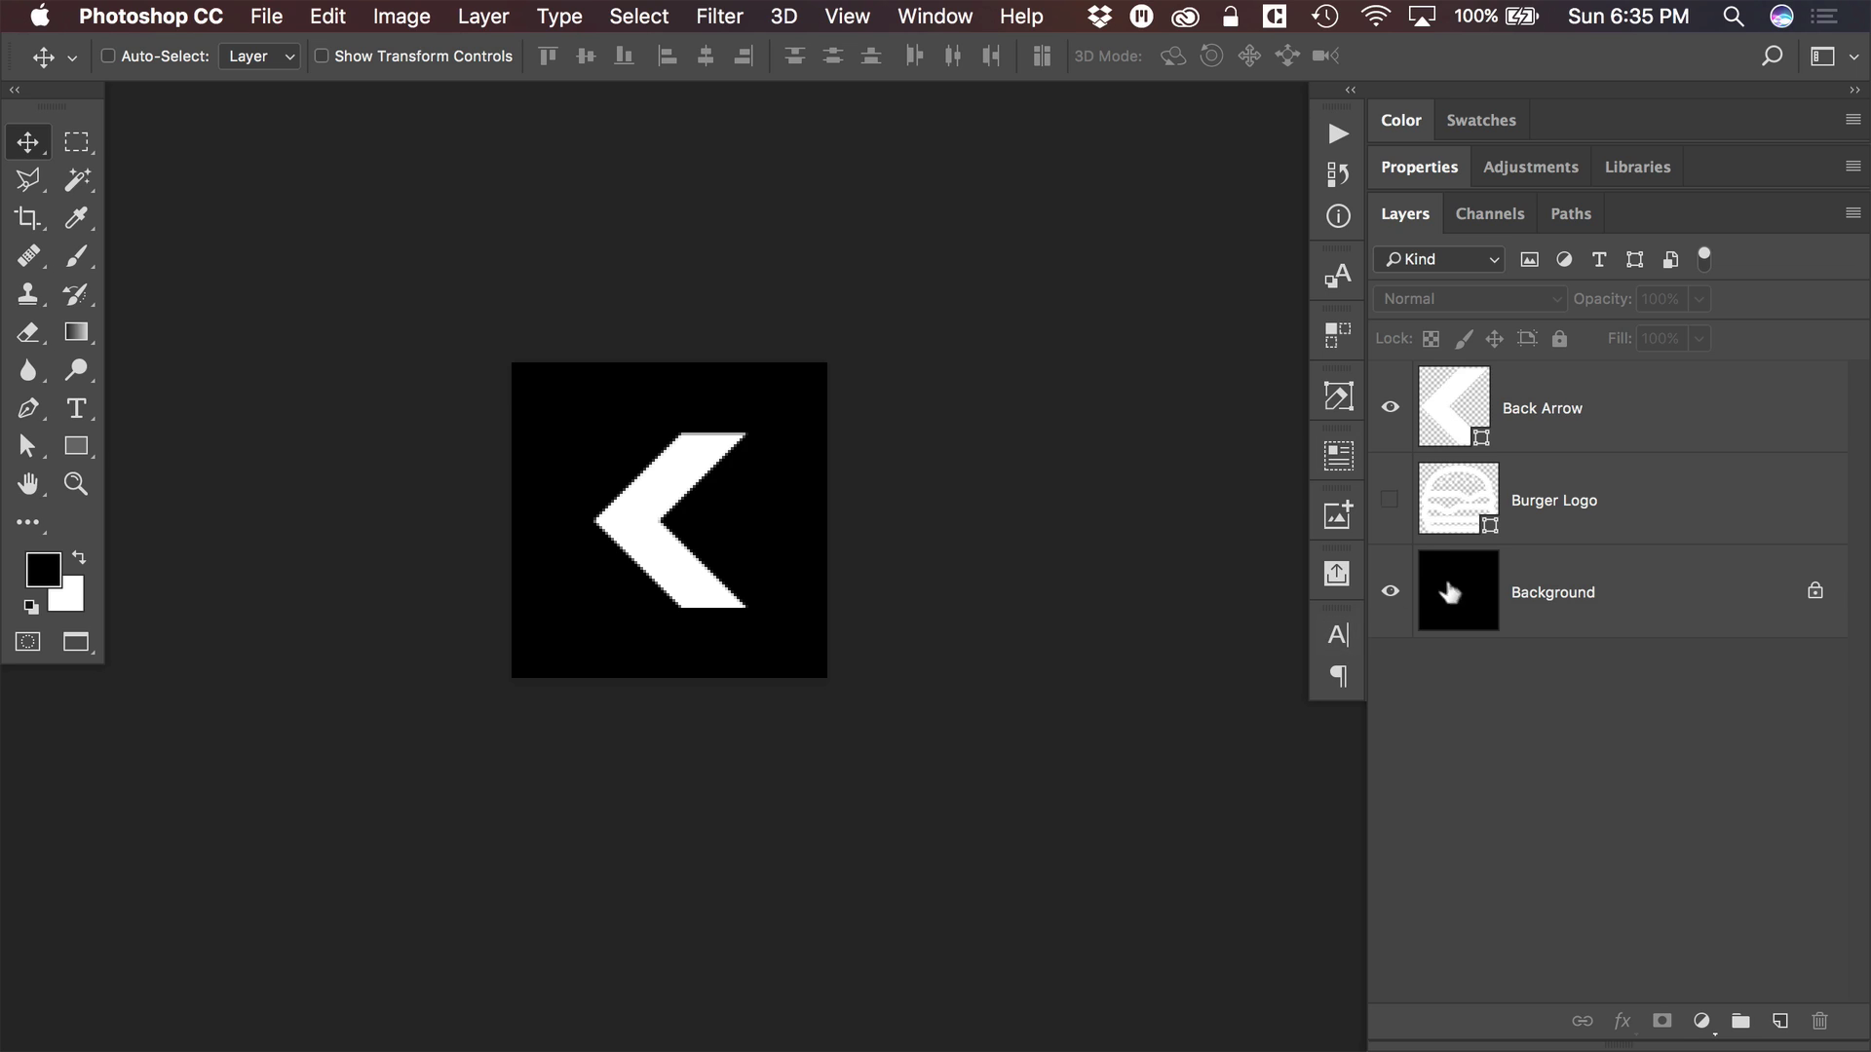
click(1389, 409)
click(1389, 496)
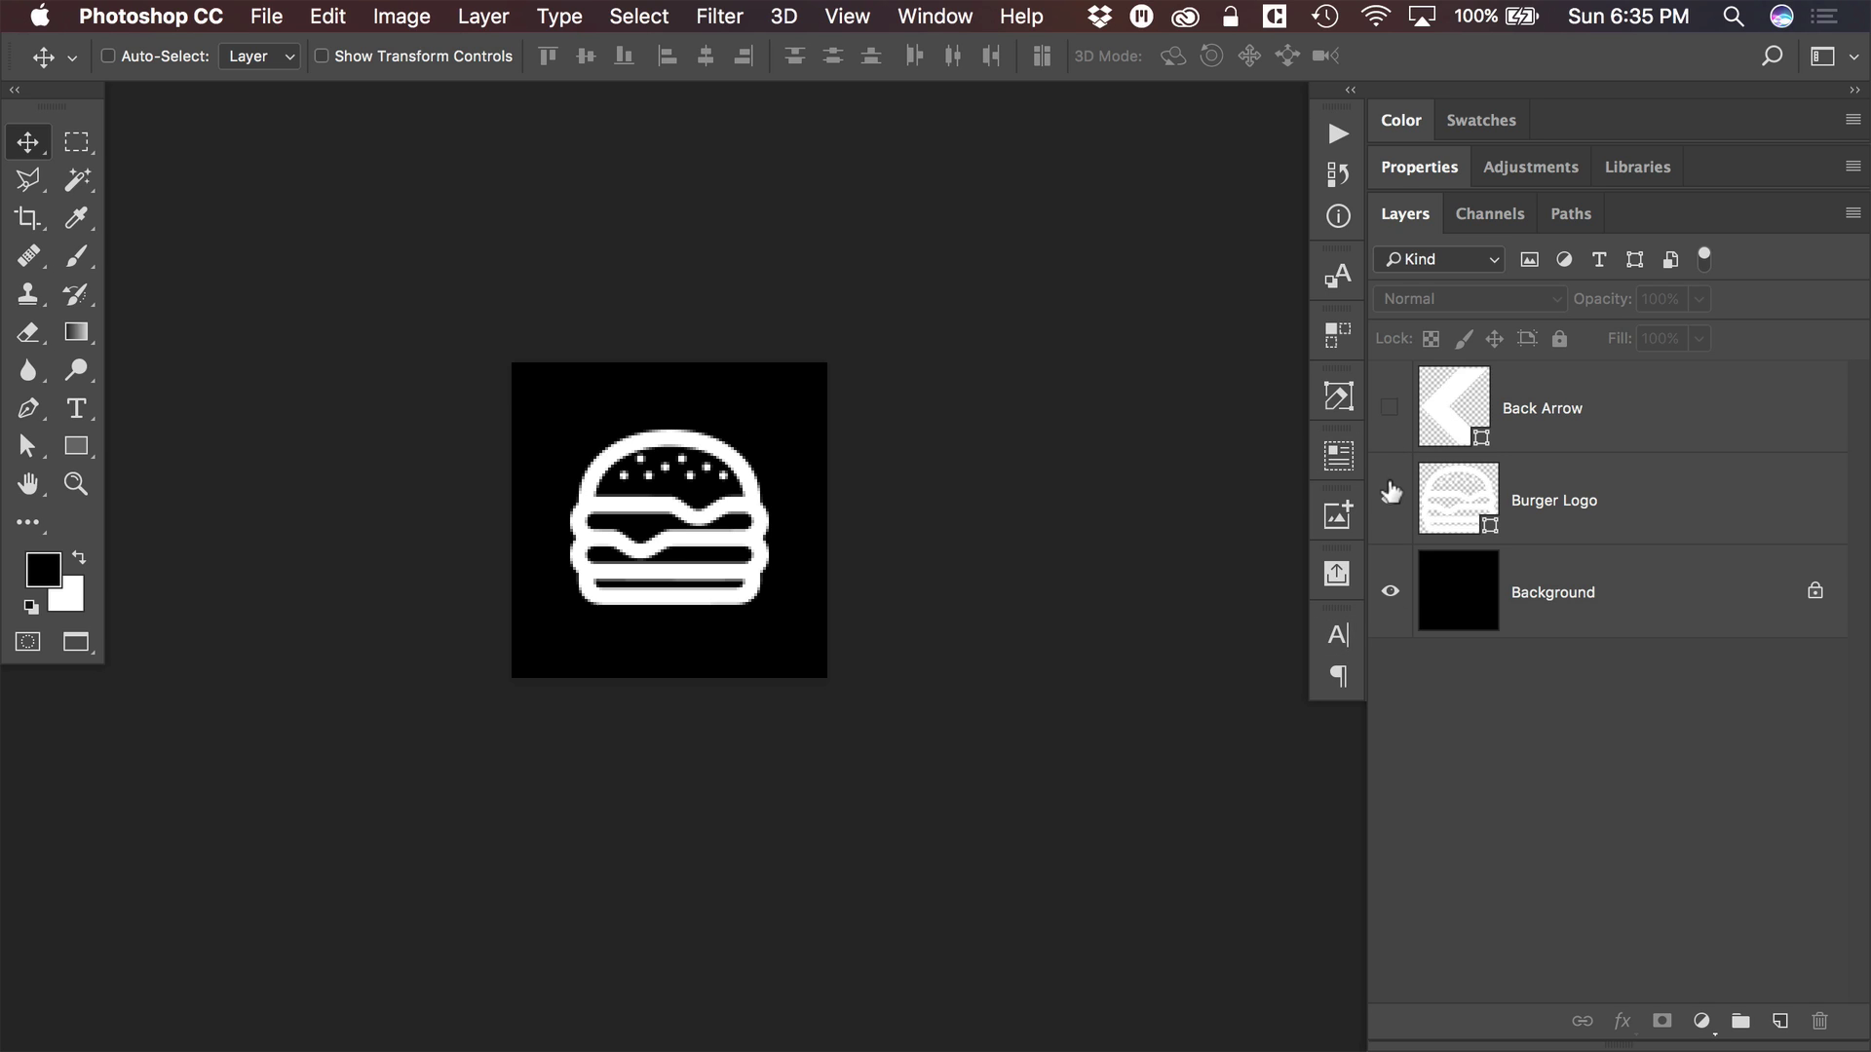
- Convert the locked Background into Layer 0 and briefly preview it hidden
double_click(1625, 598)
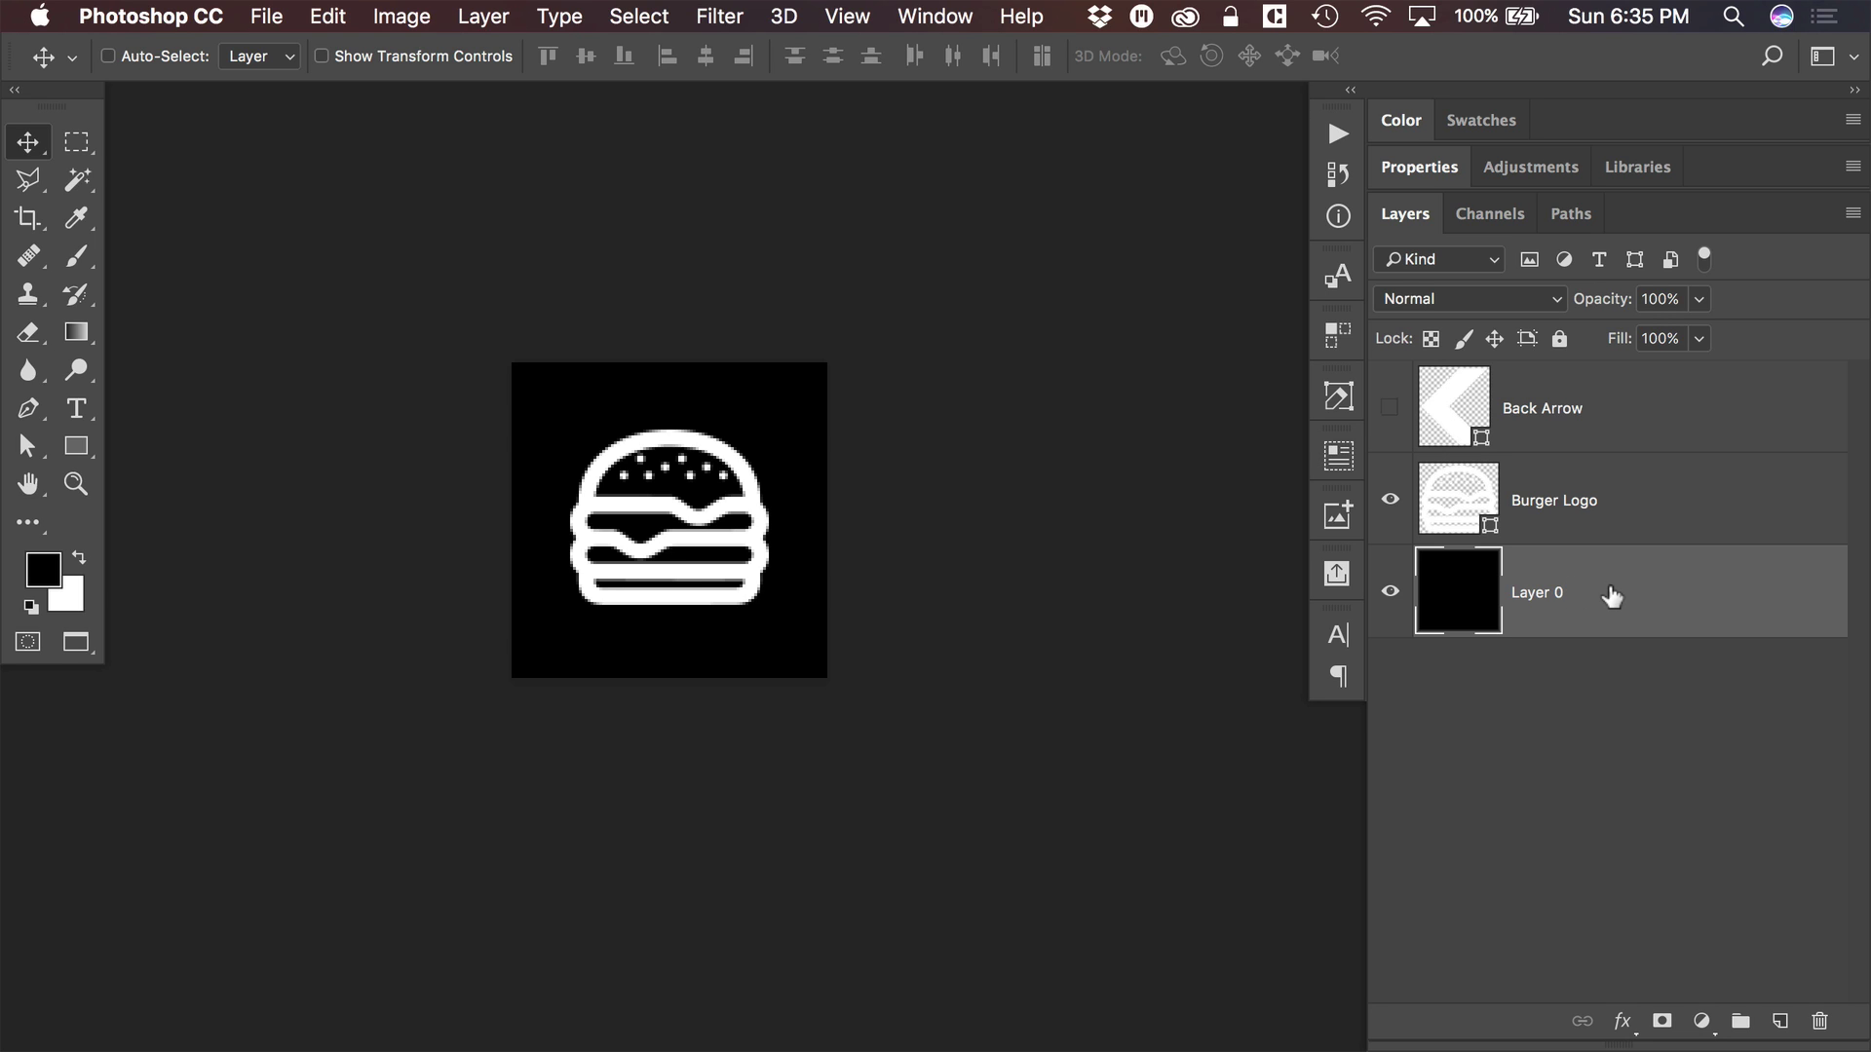
click(1391, 593)
click(1390, 594)
- Centre the Burger Logo layer vertically on the canvas, then select Layer 0
click(1578, 524)
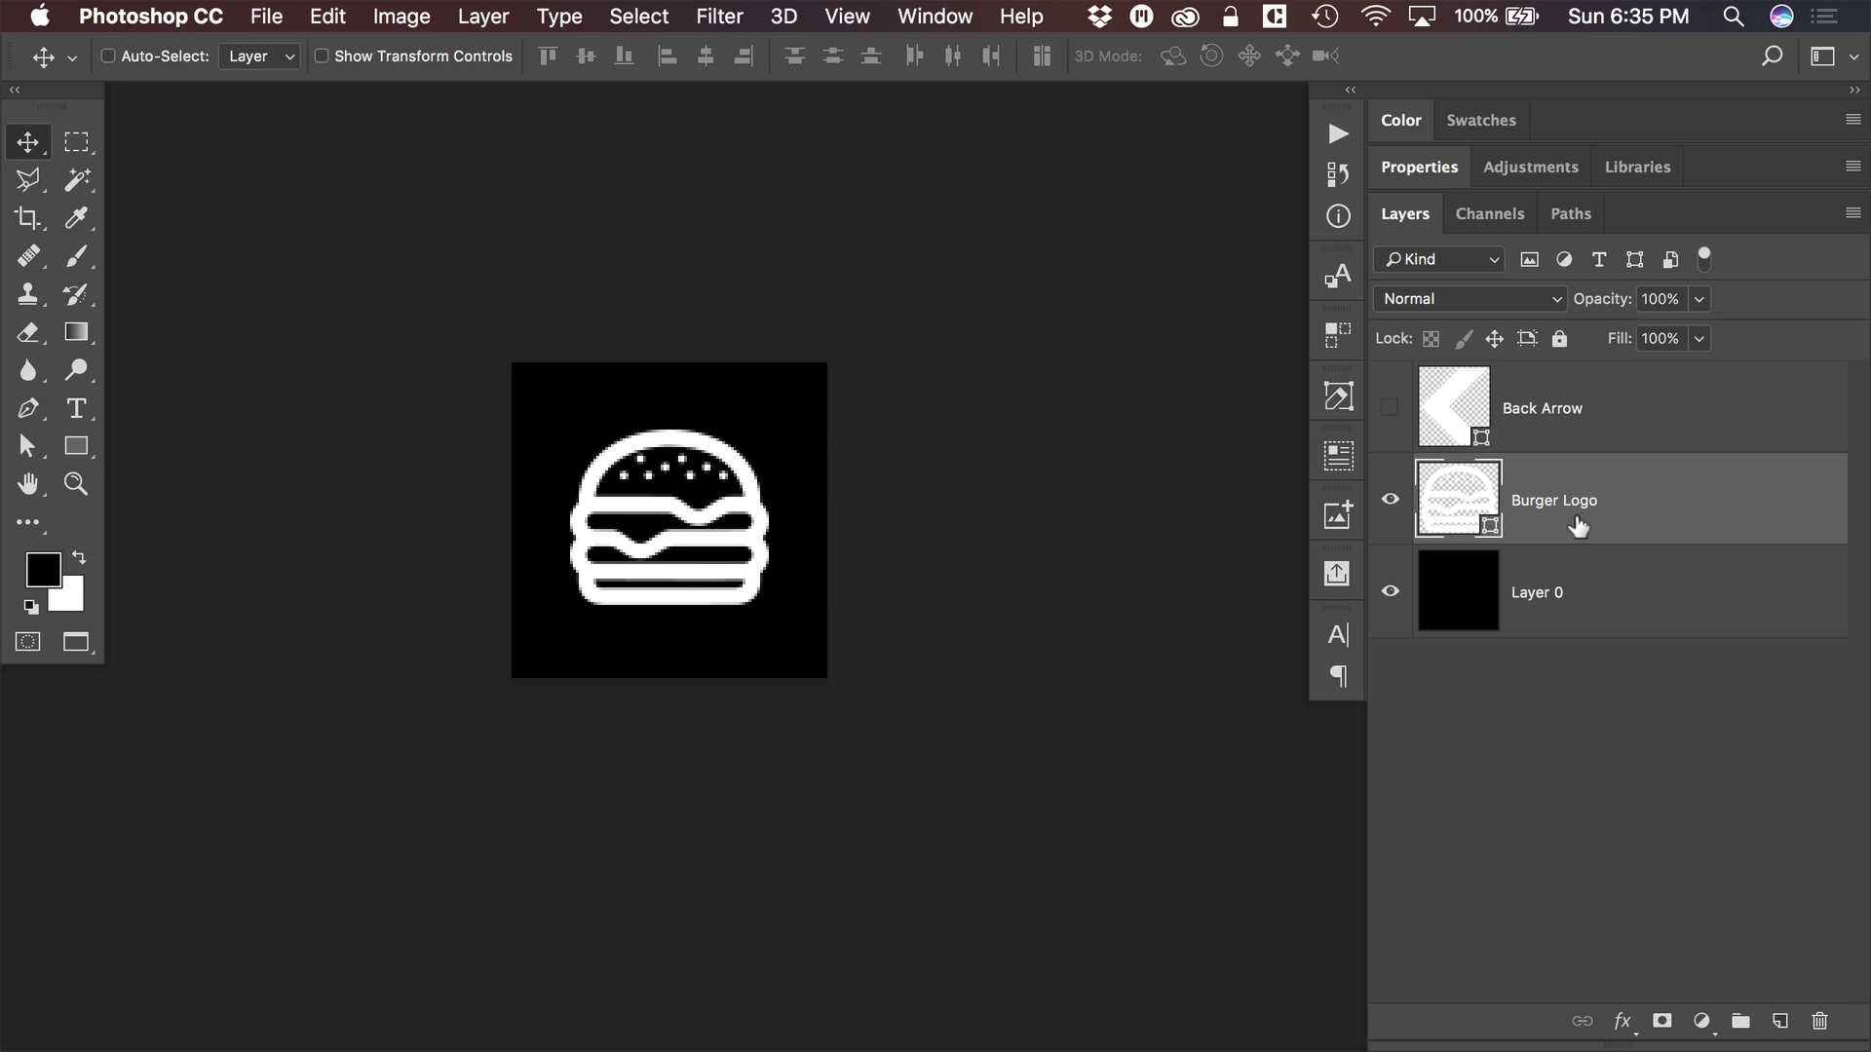
key(super+a)
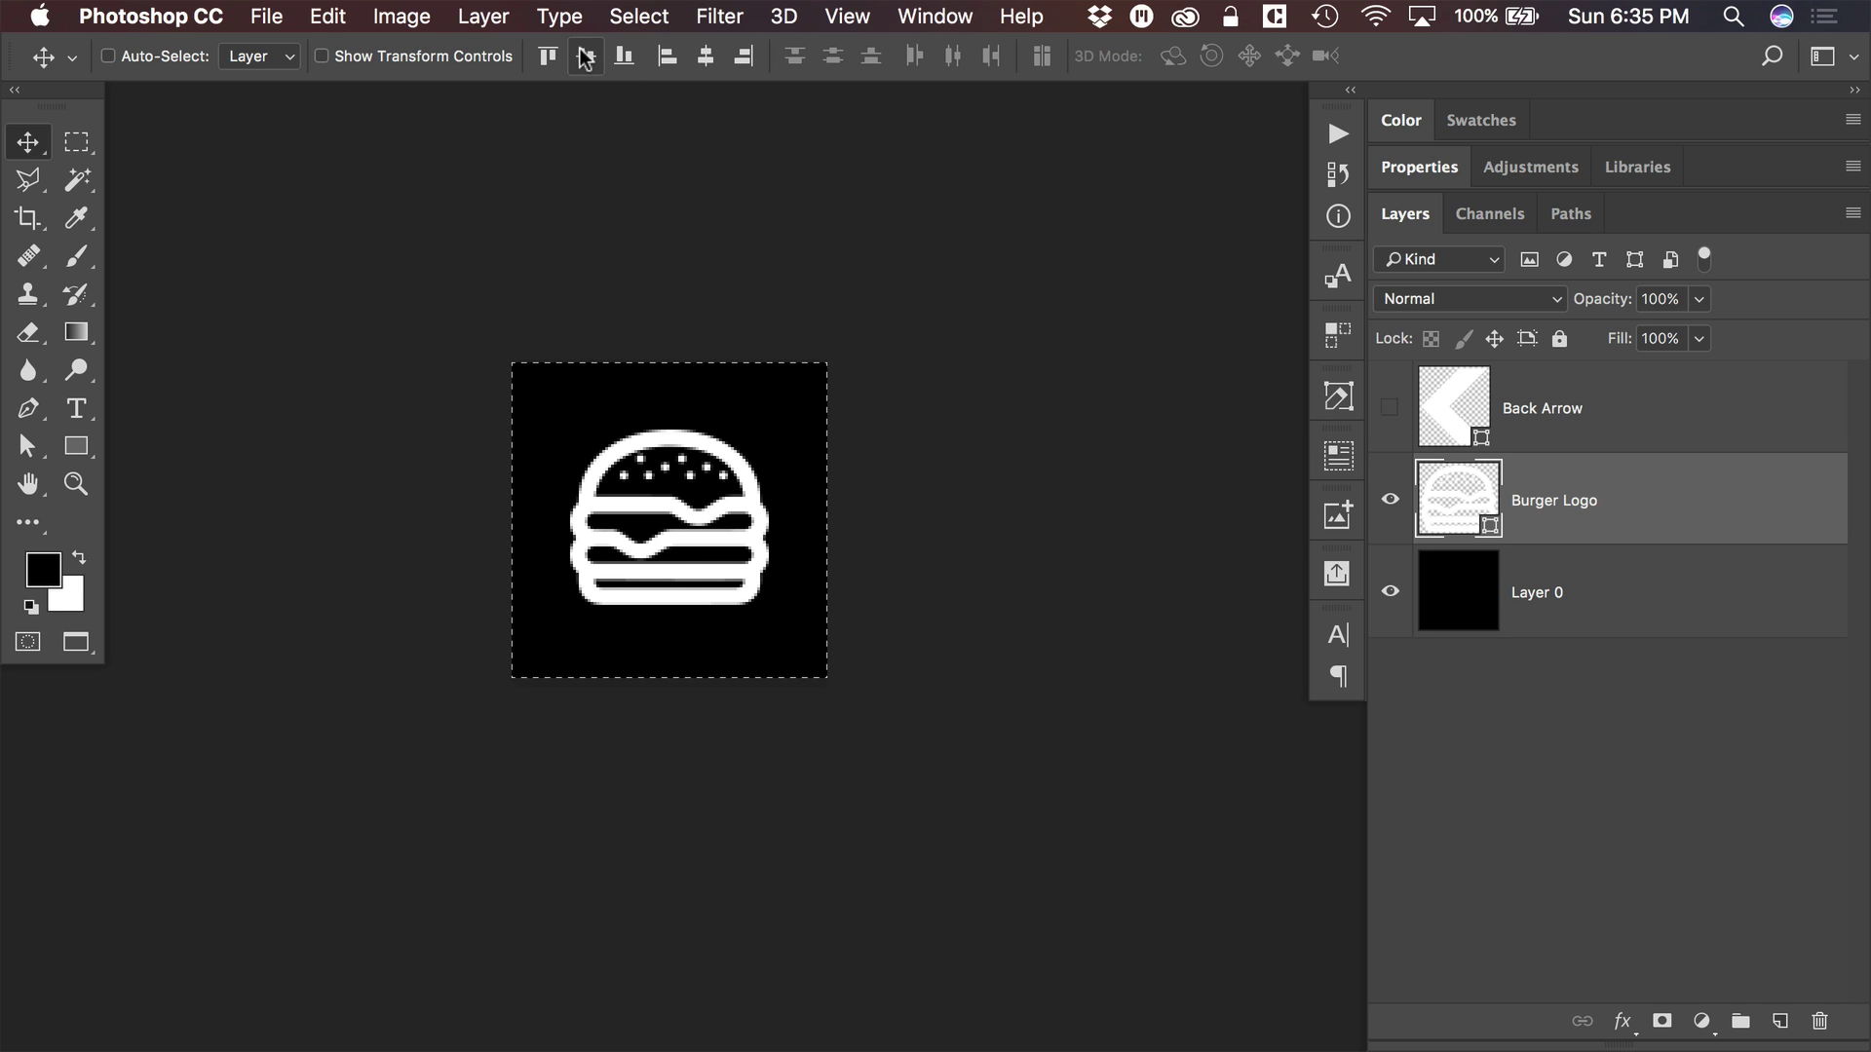
click(584, 57)
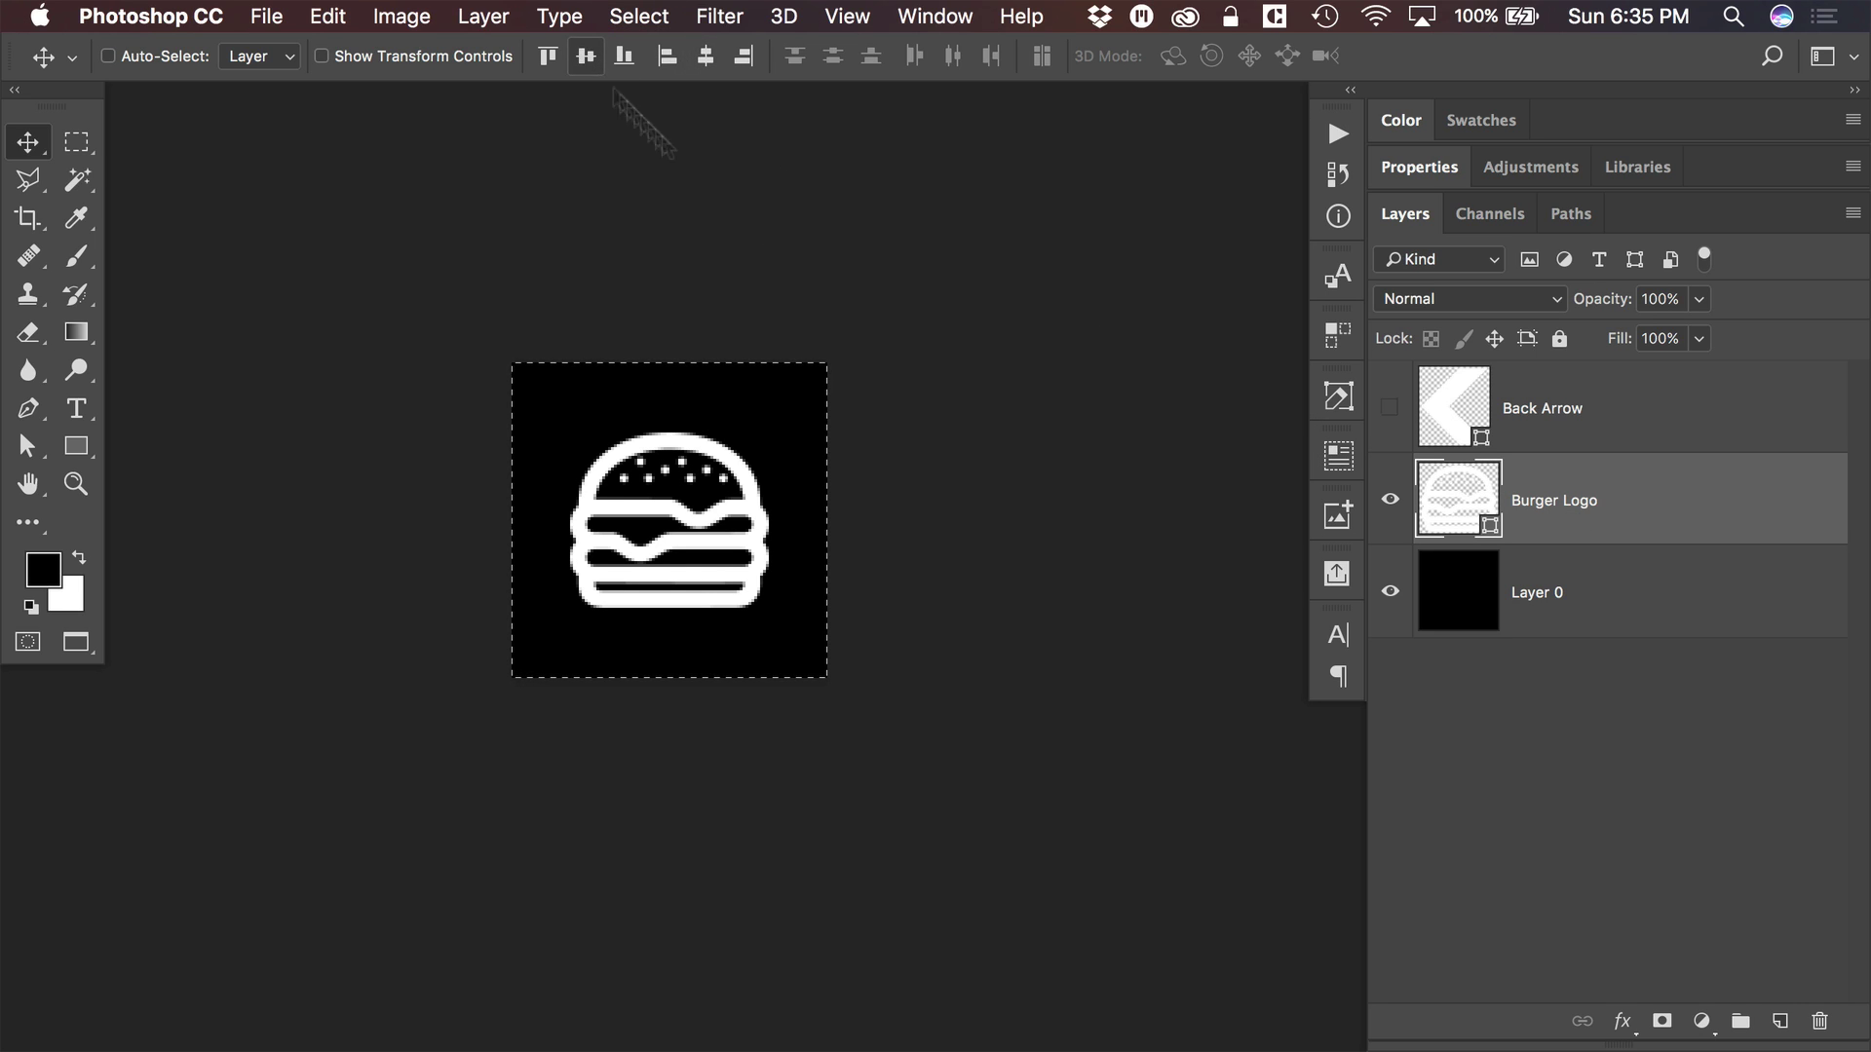
key(super+d)
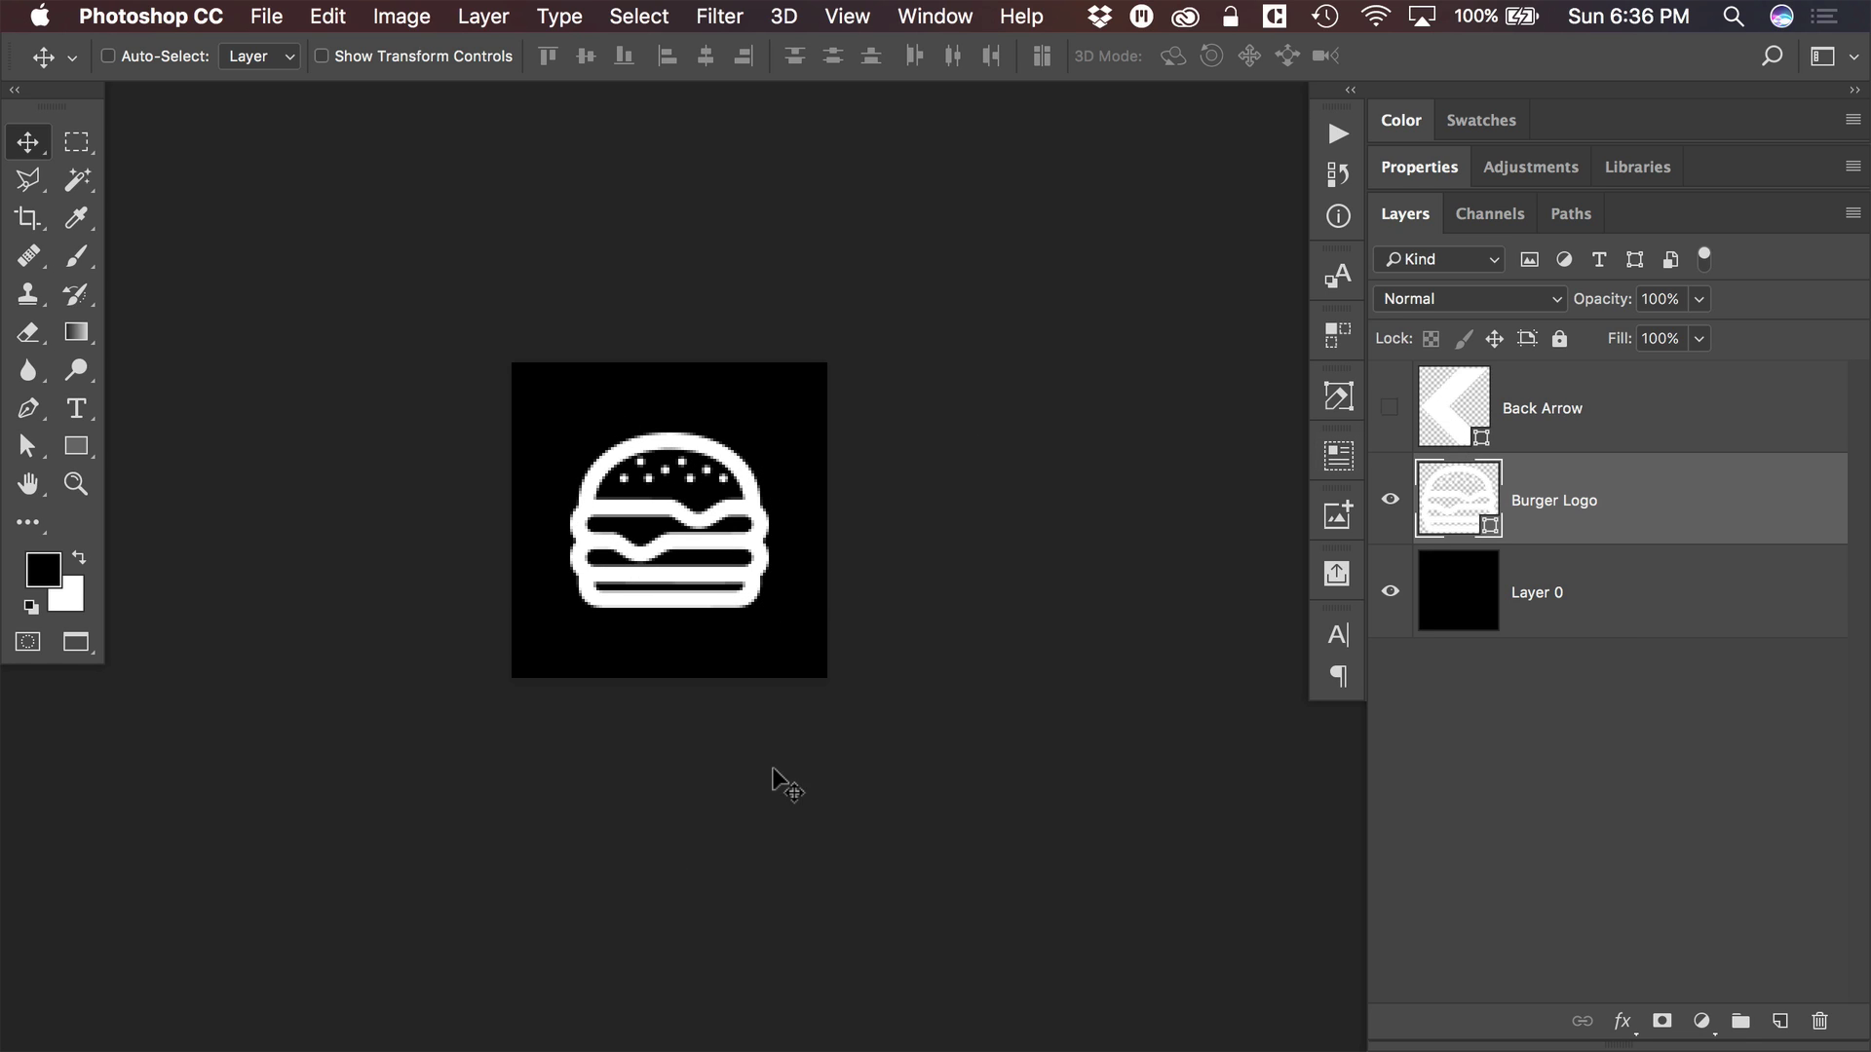
click(1604, 619)
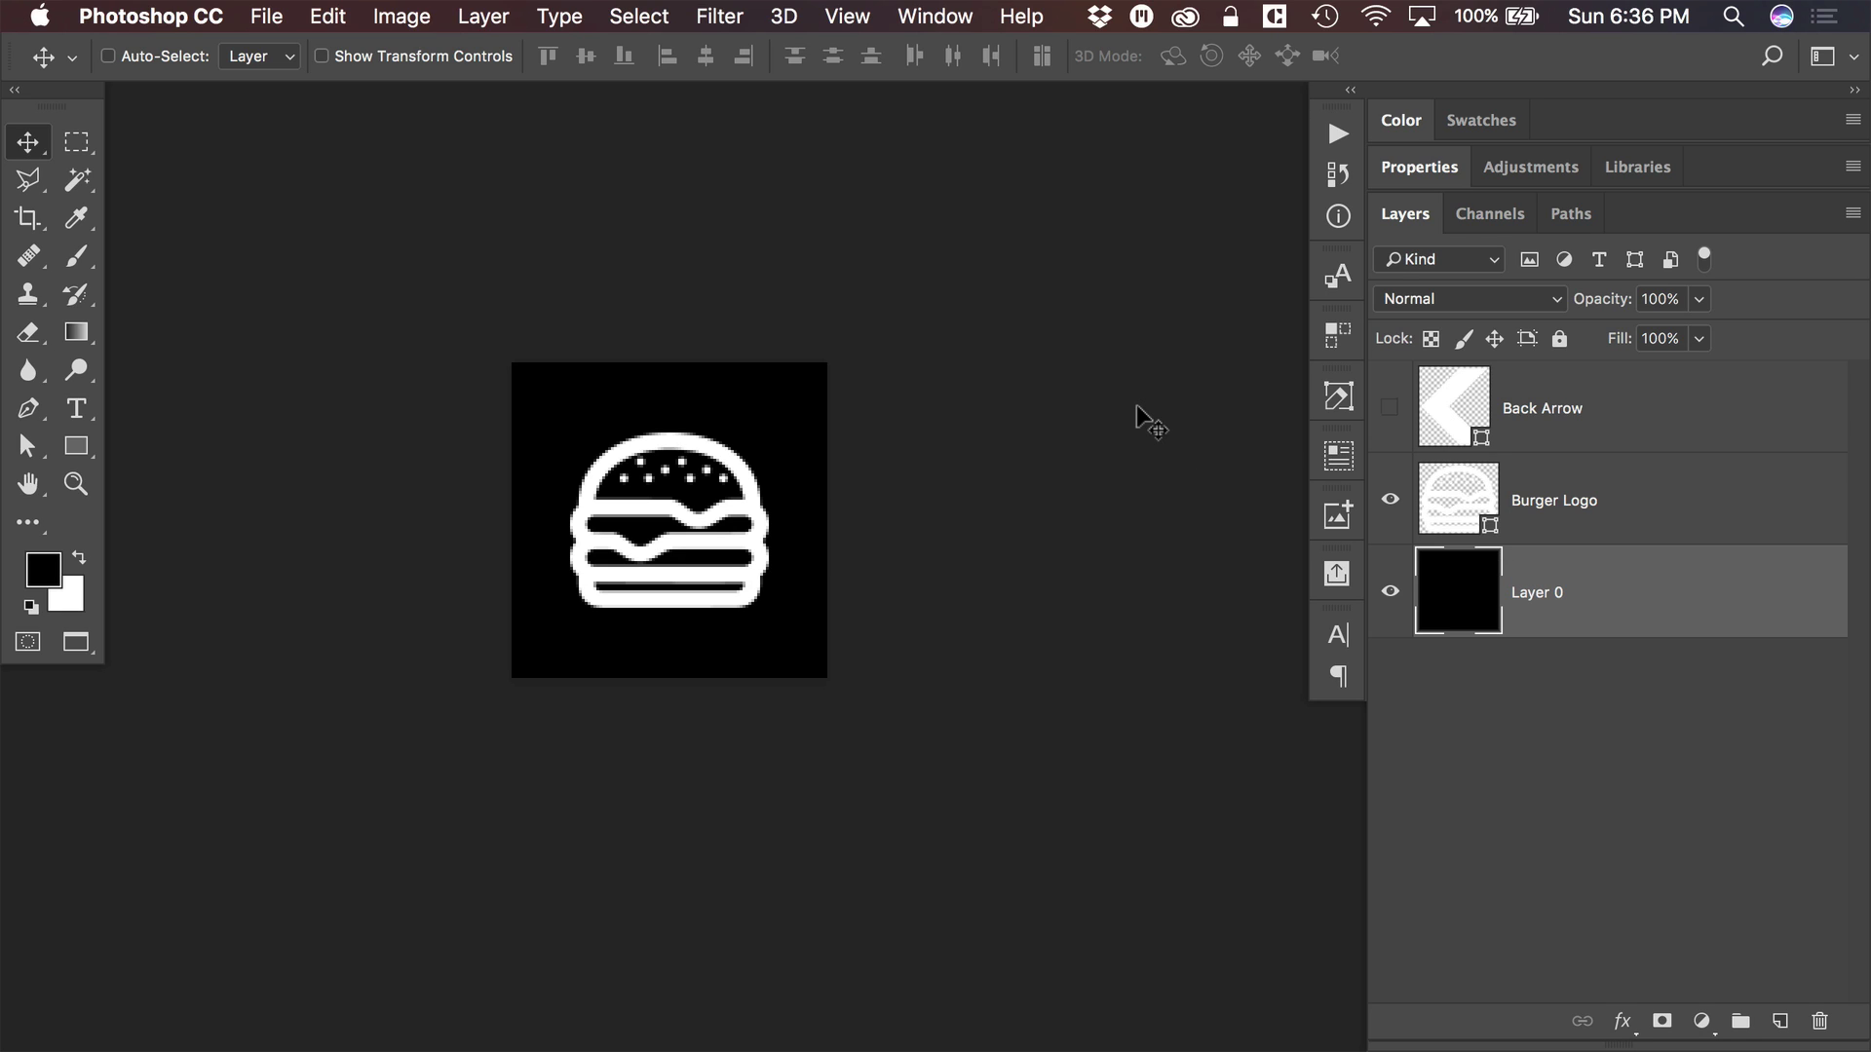
- Enlarge the canvas by a relative 100 percent height, anchored top-centre, so it grows downward
click(429, 14)
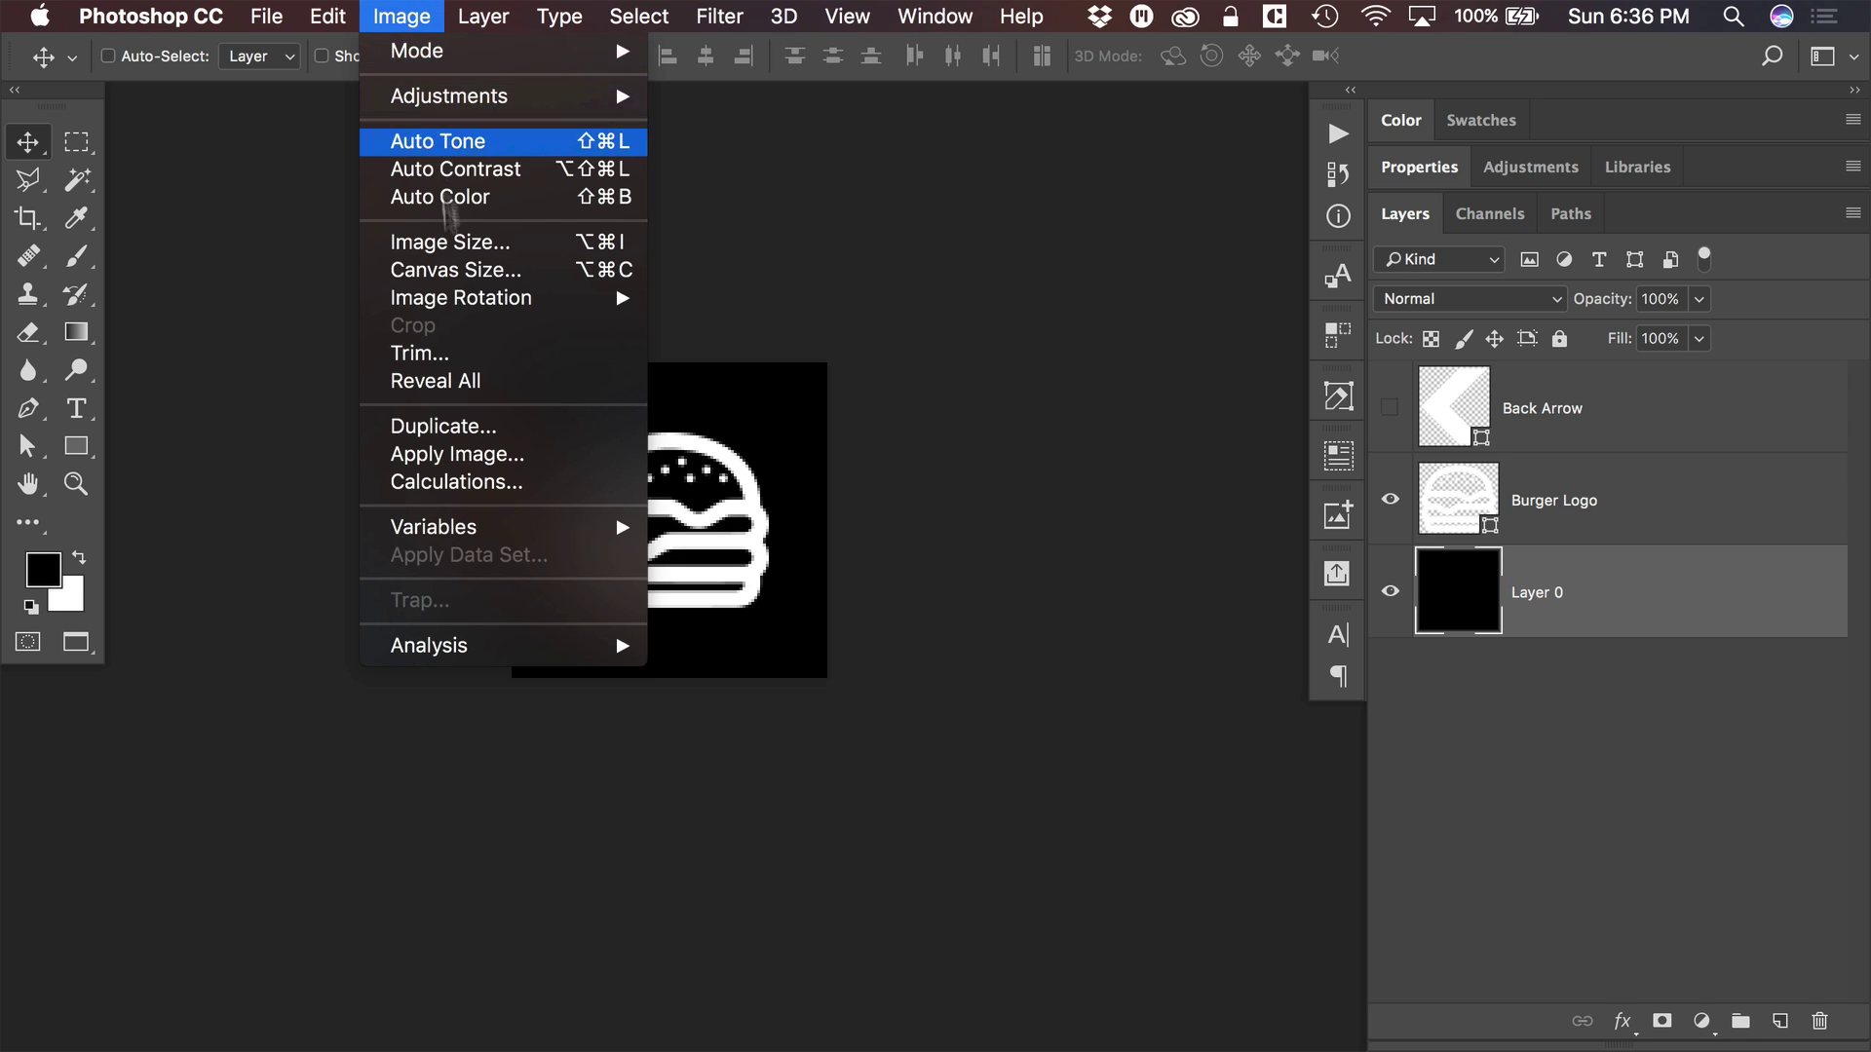
click(456, 270)
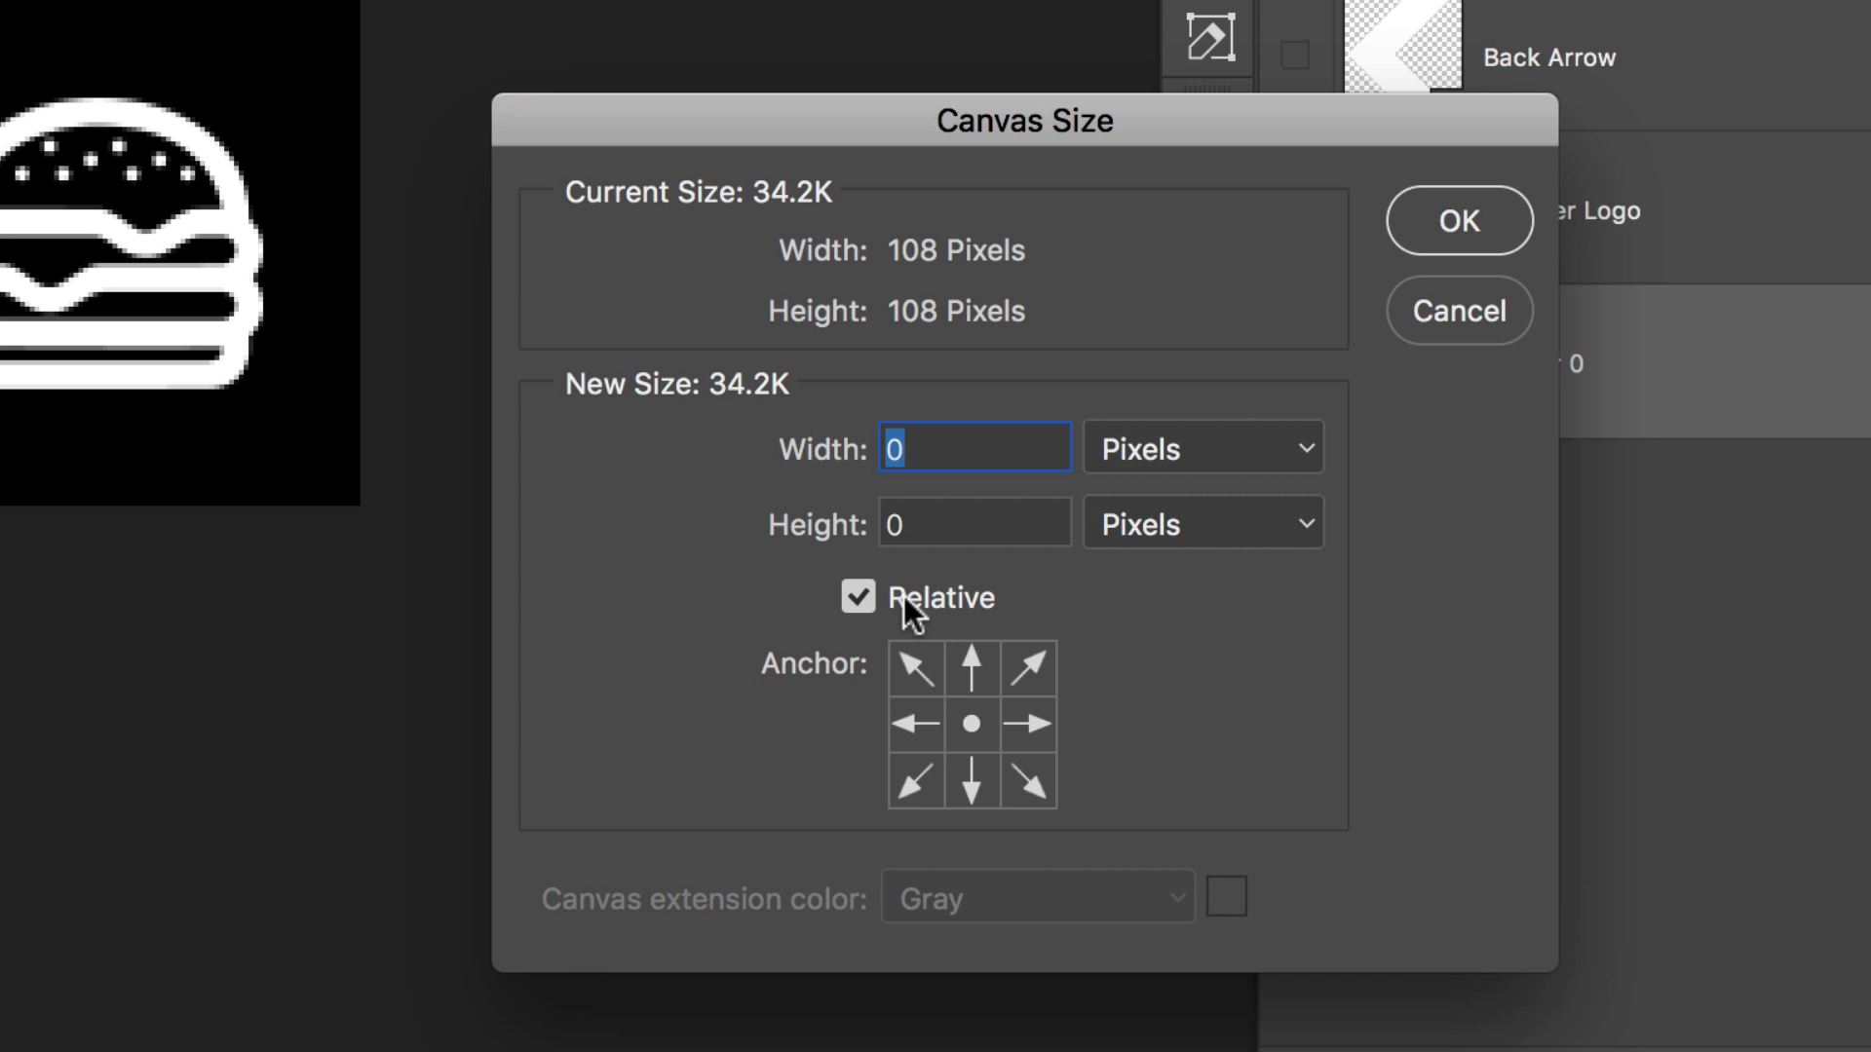
click(1199, 451)
click(1202, 417)
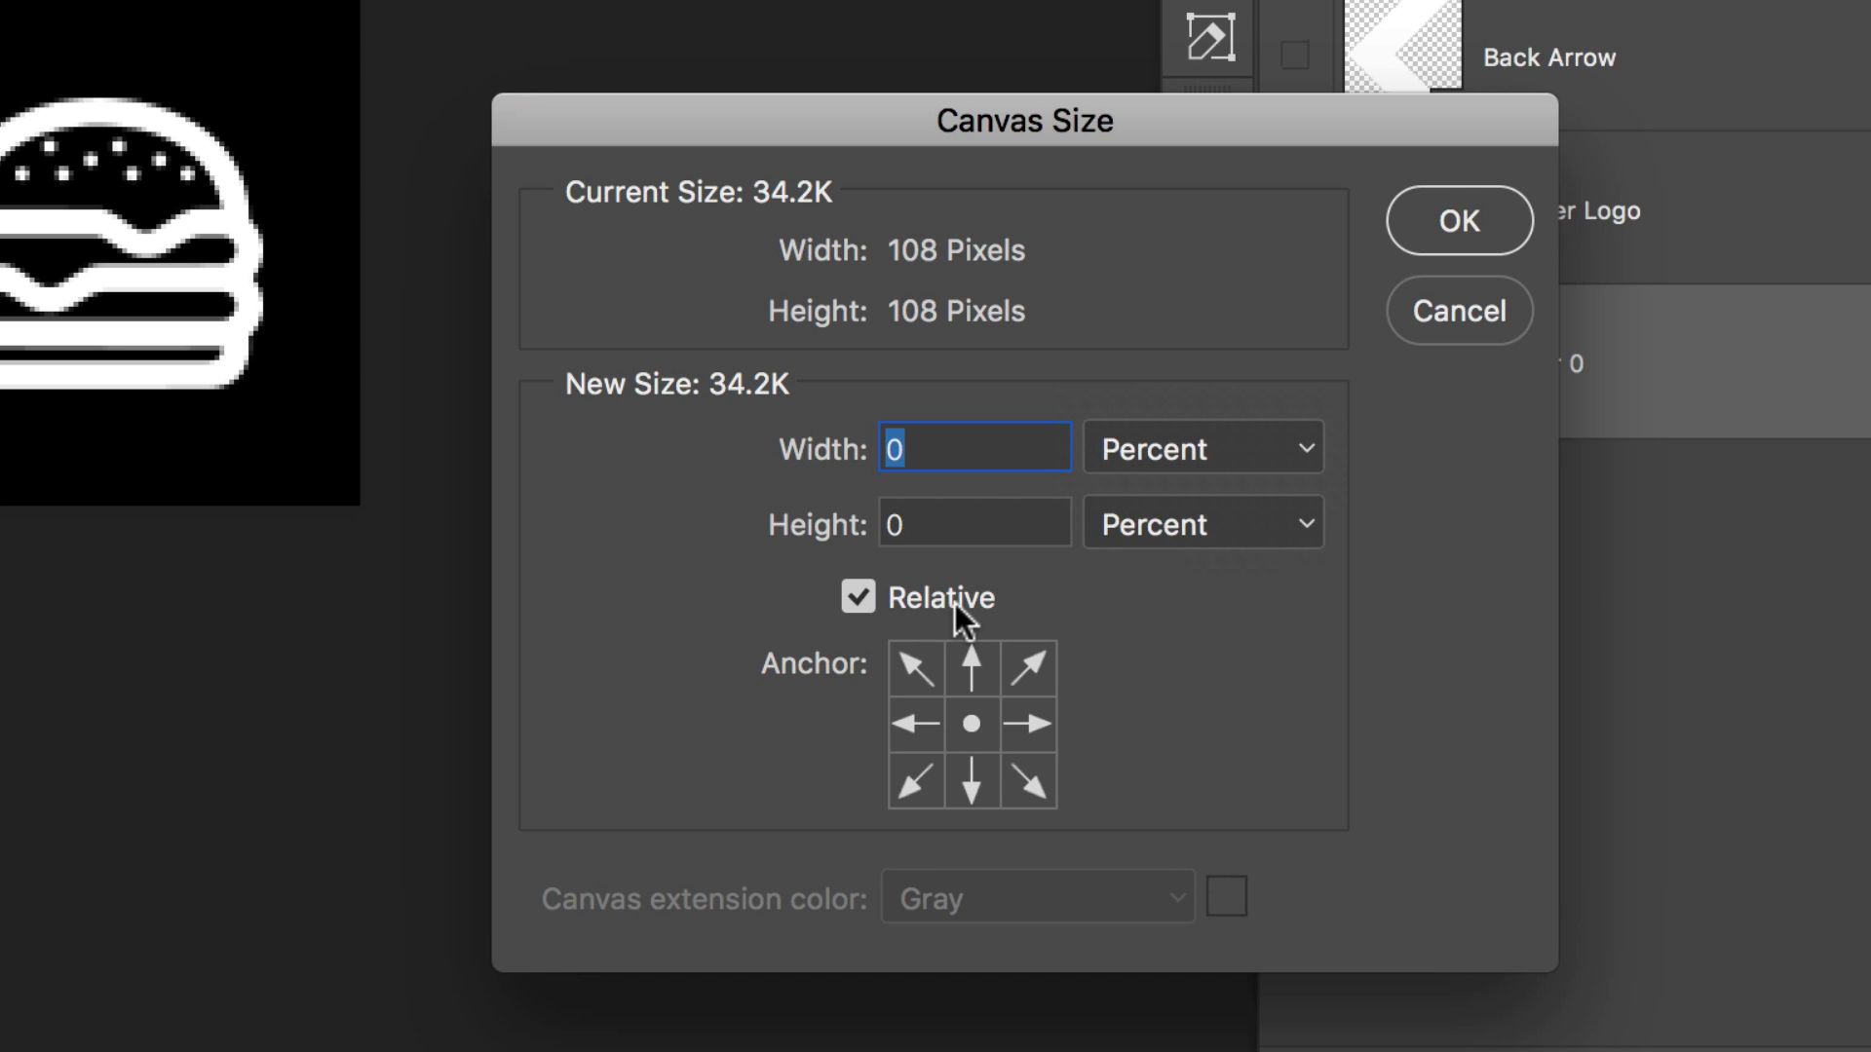
click(957, 523)
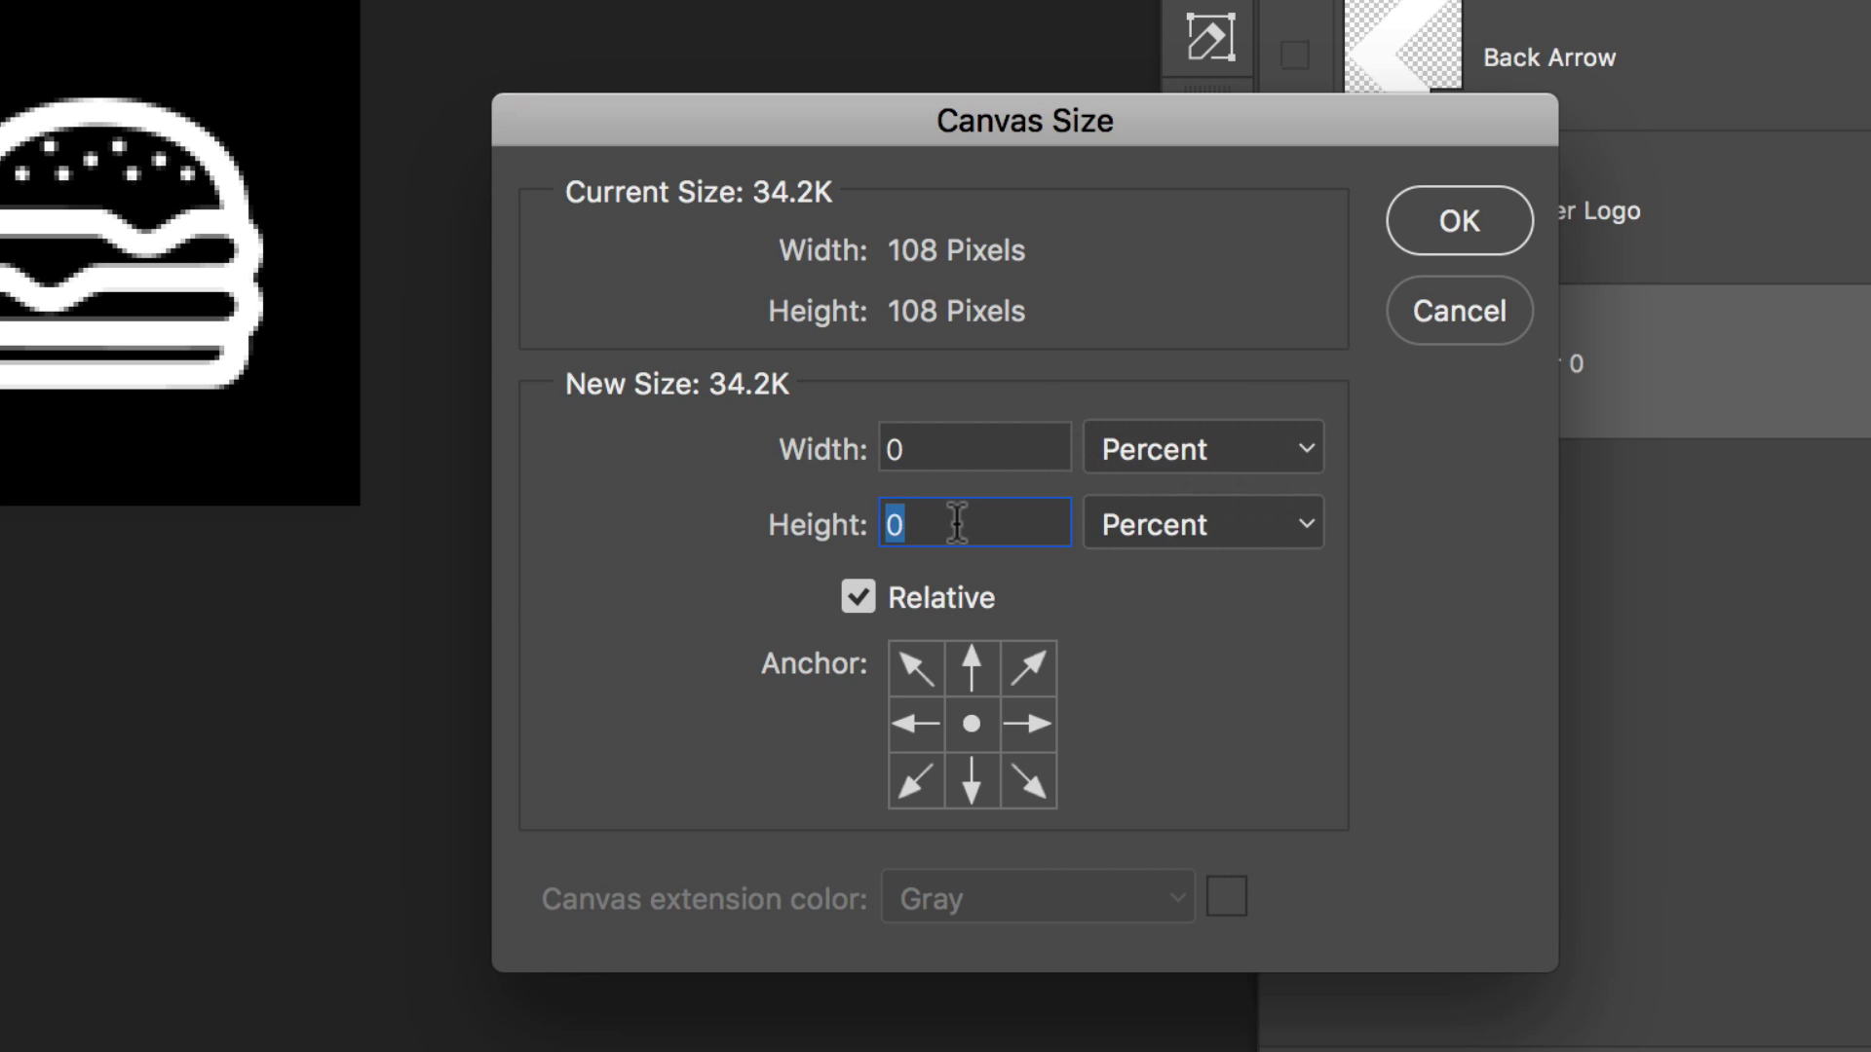
text(100)
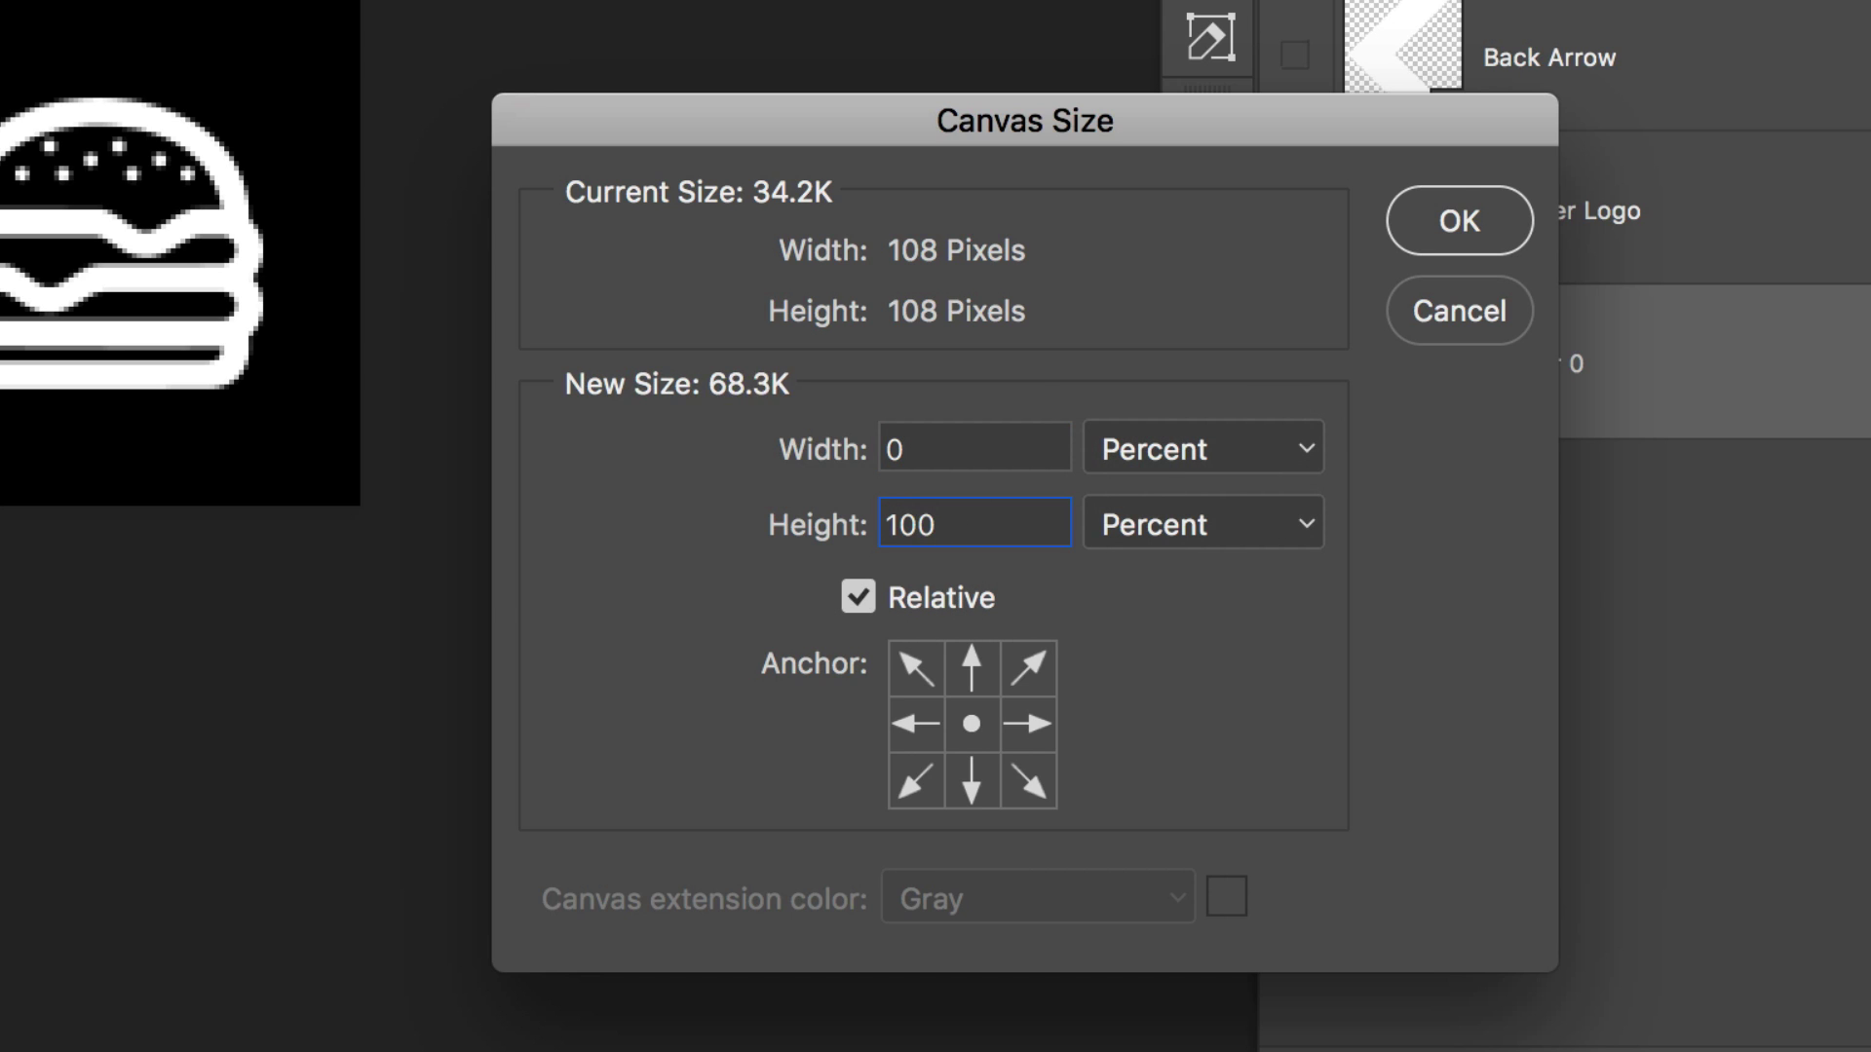
click(863, 598)
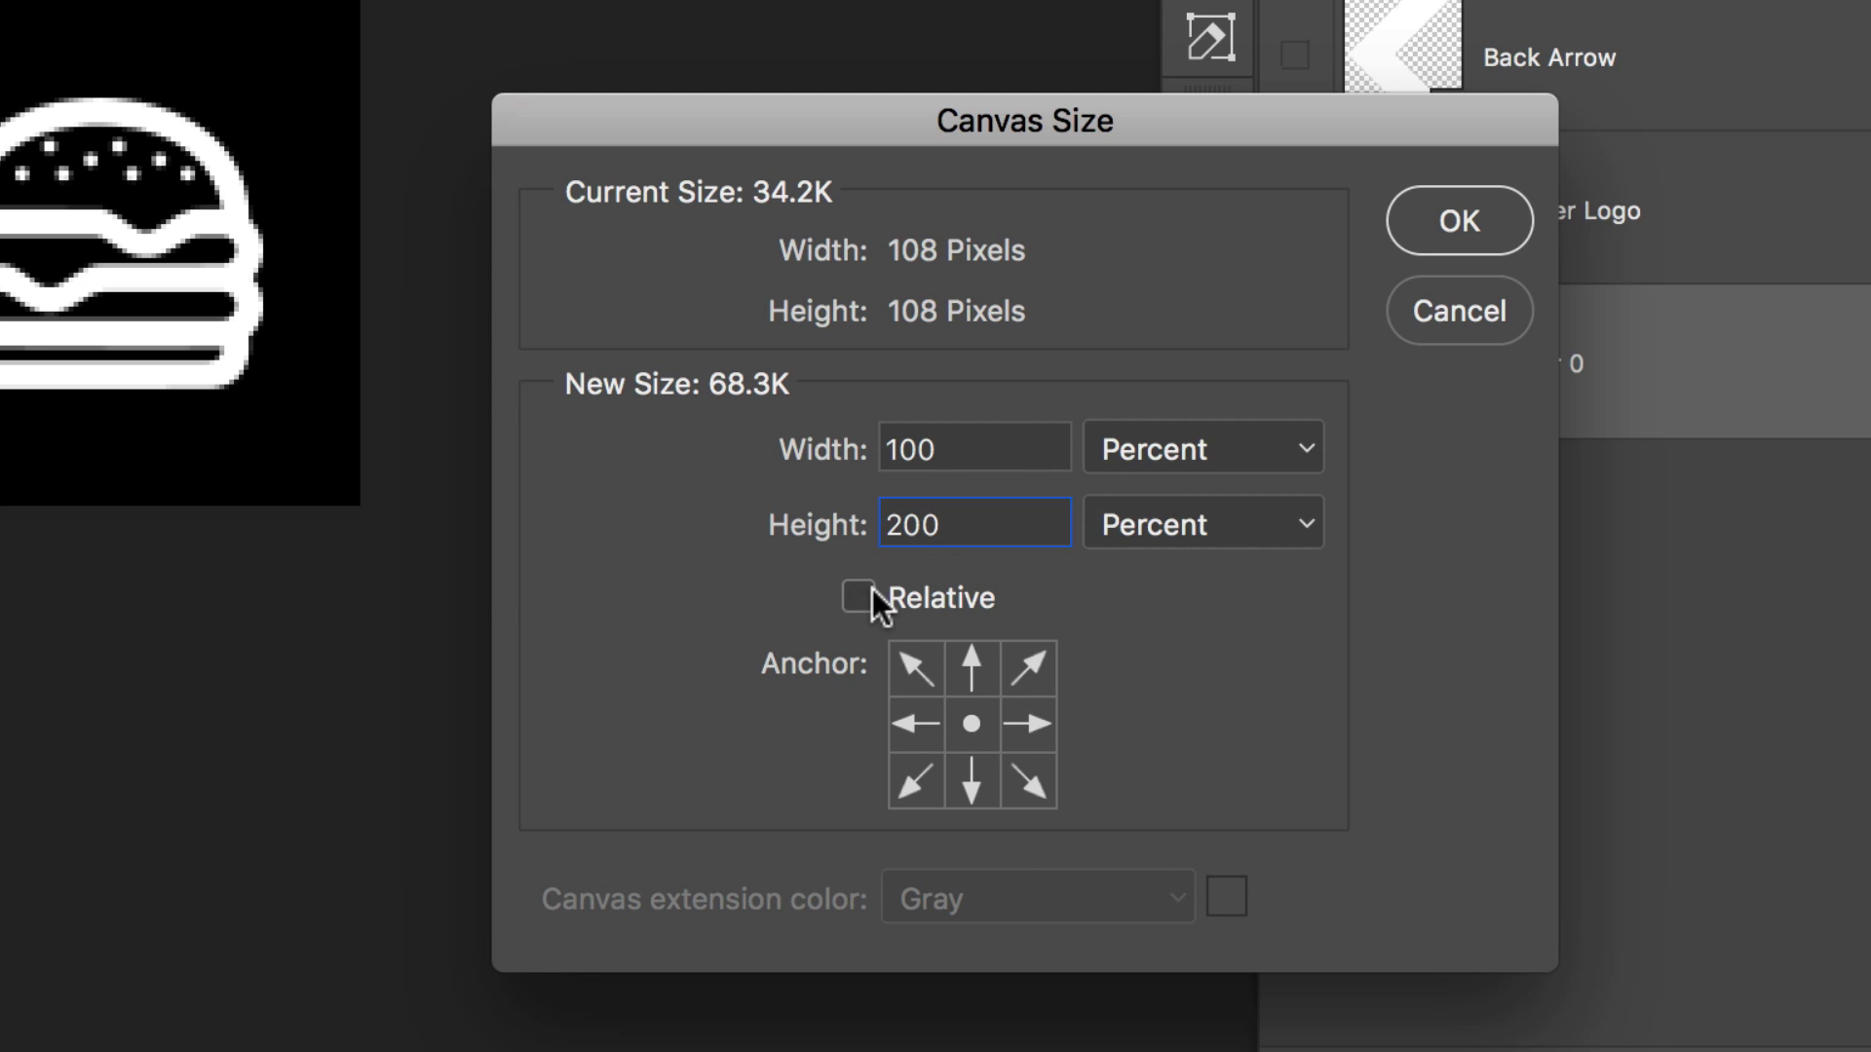
double_click(943, 526)
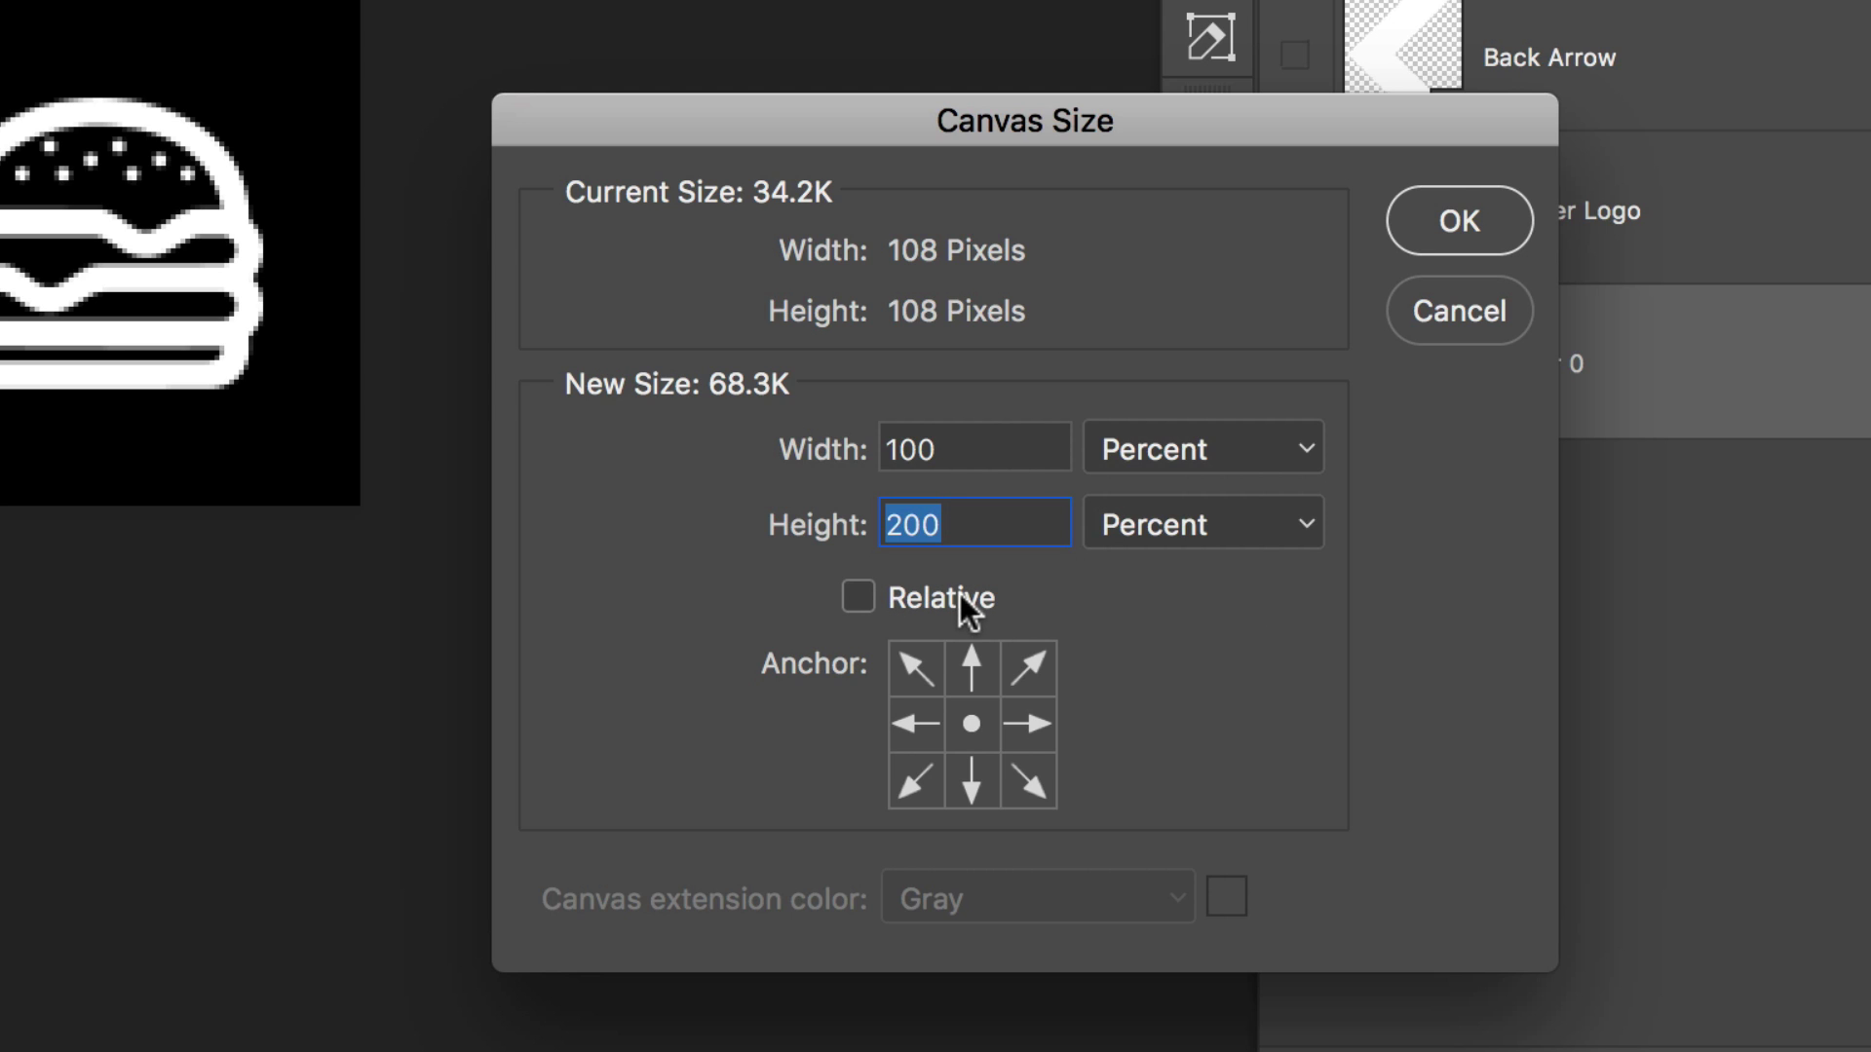
click(858, 596)
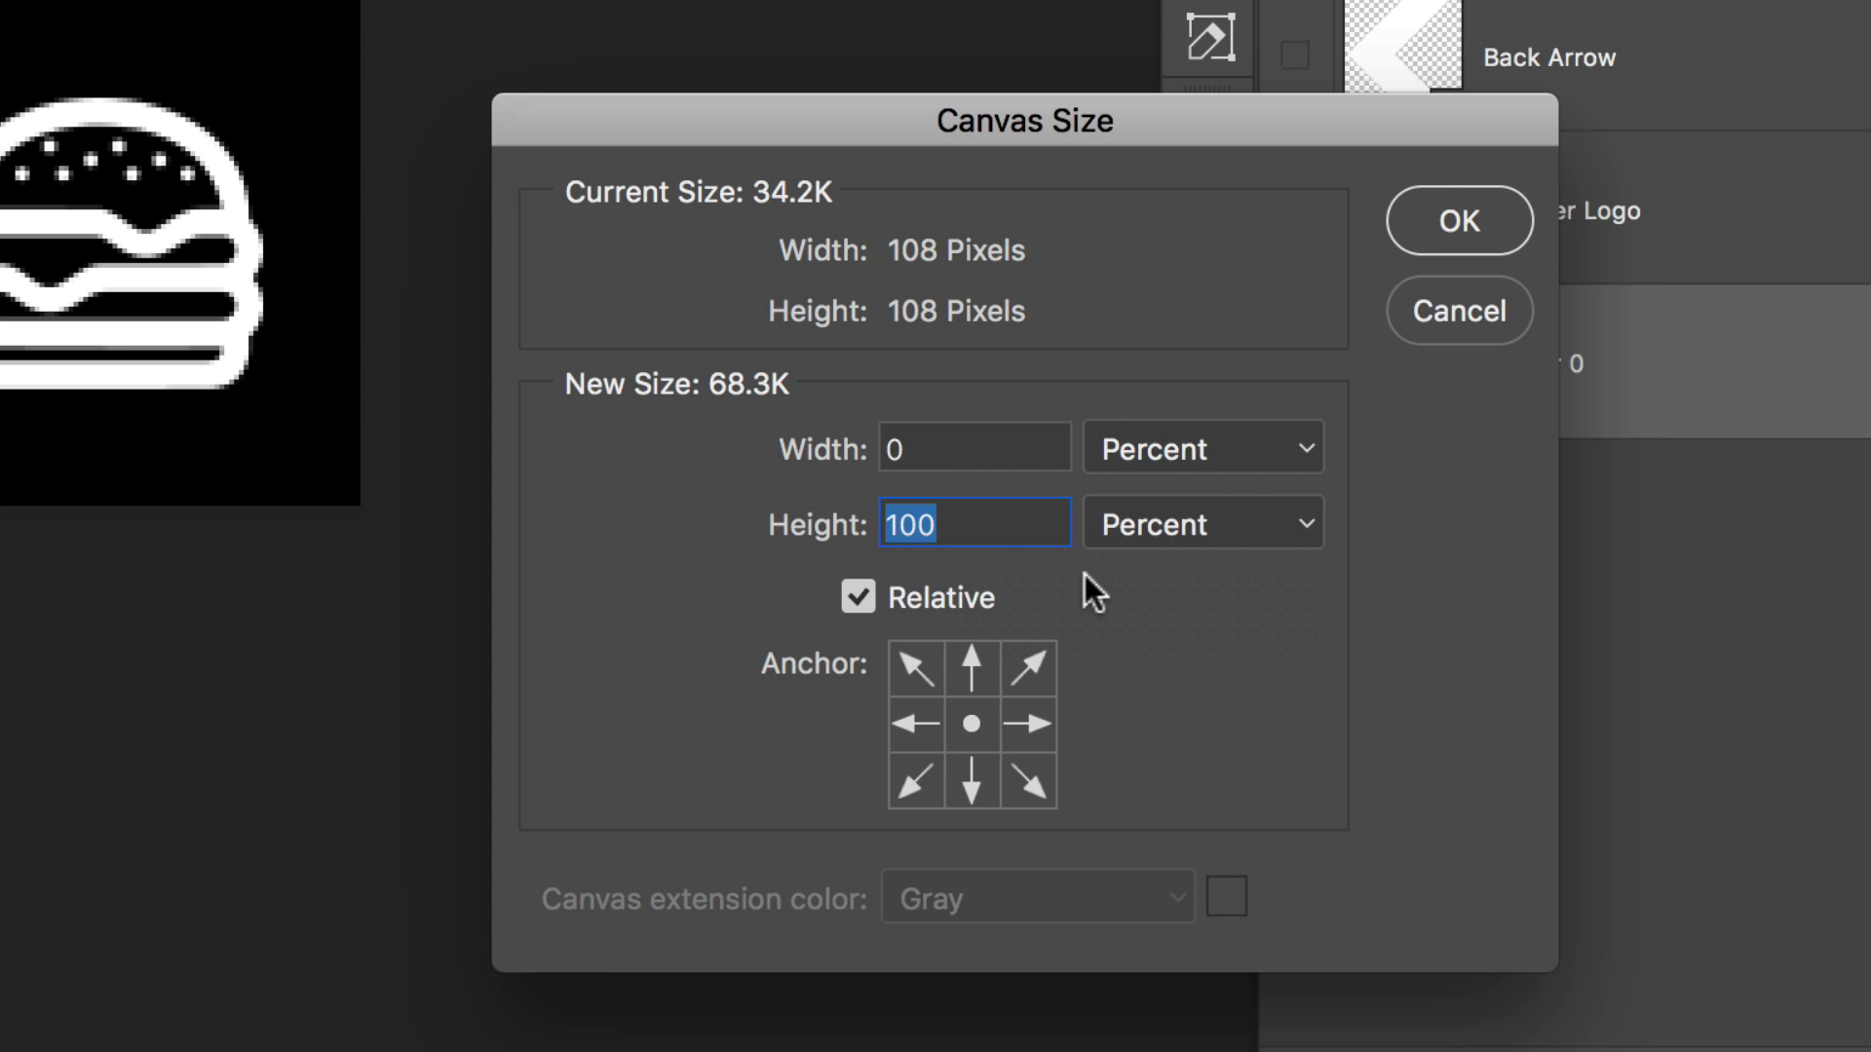
click(965, 664)
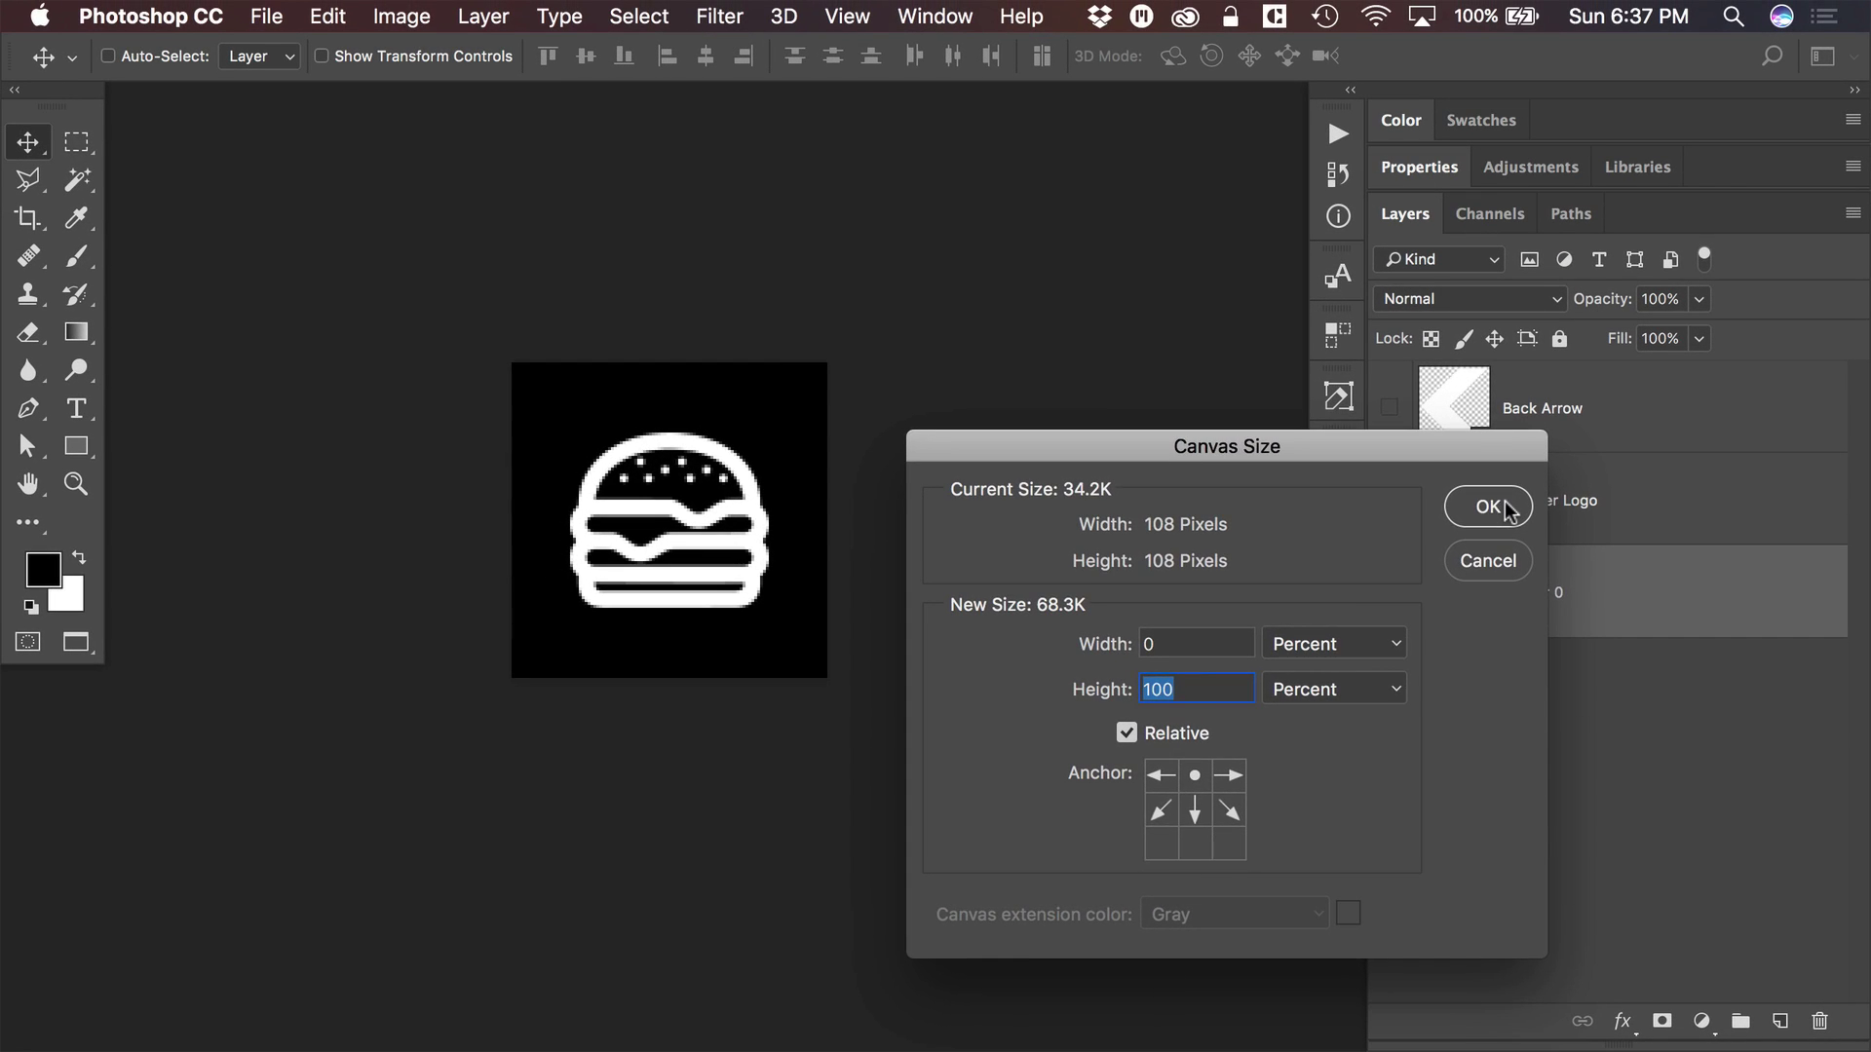
click(1459, 221)
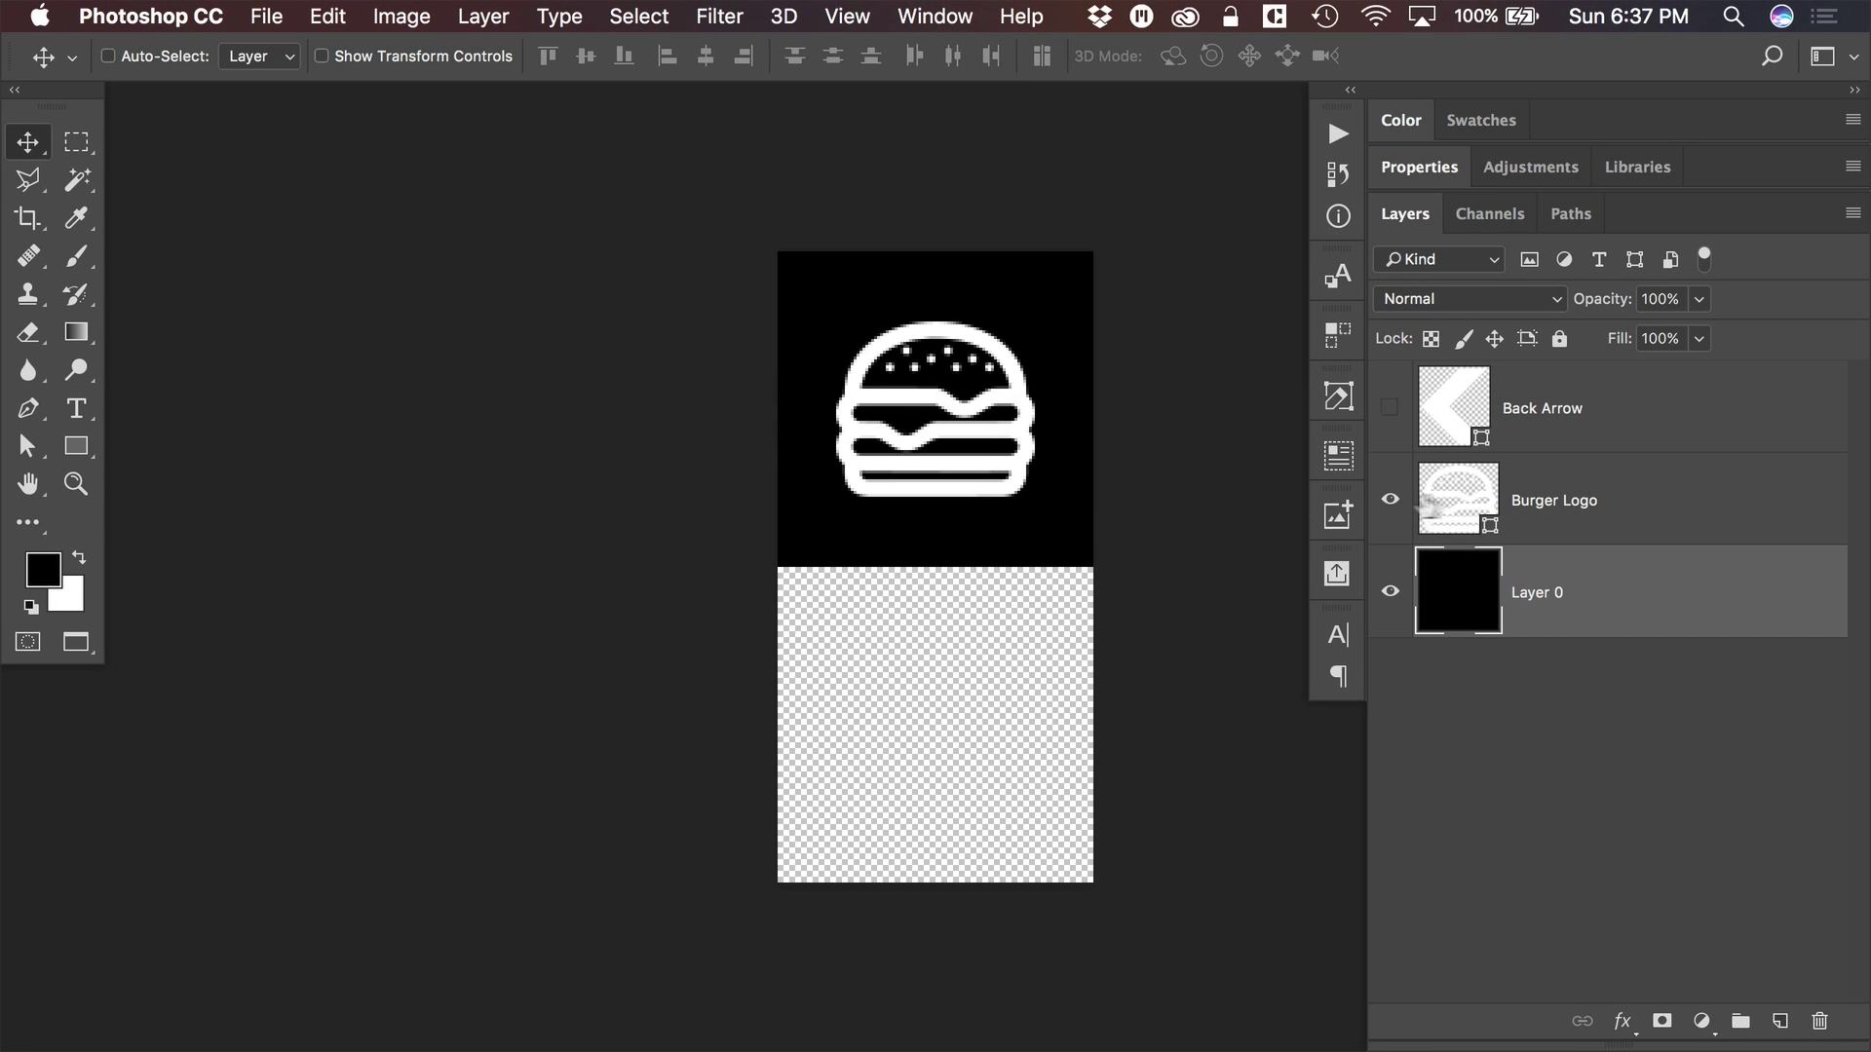
- Toggle Burger Logo, Back Arrow and Layer 0 visibility, leaving all of them shown
click(1390, 499)
click(1390, 499)
click(1390, 408)
click(1400, 429)
click(1400, 429)
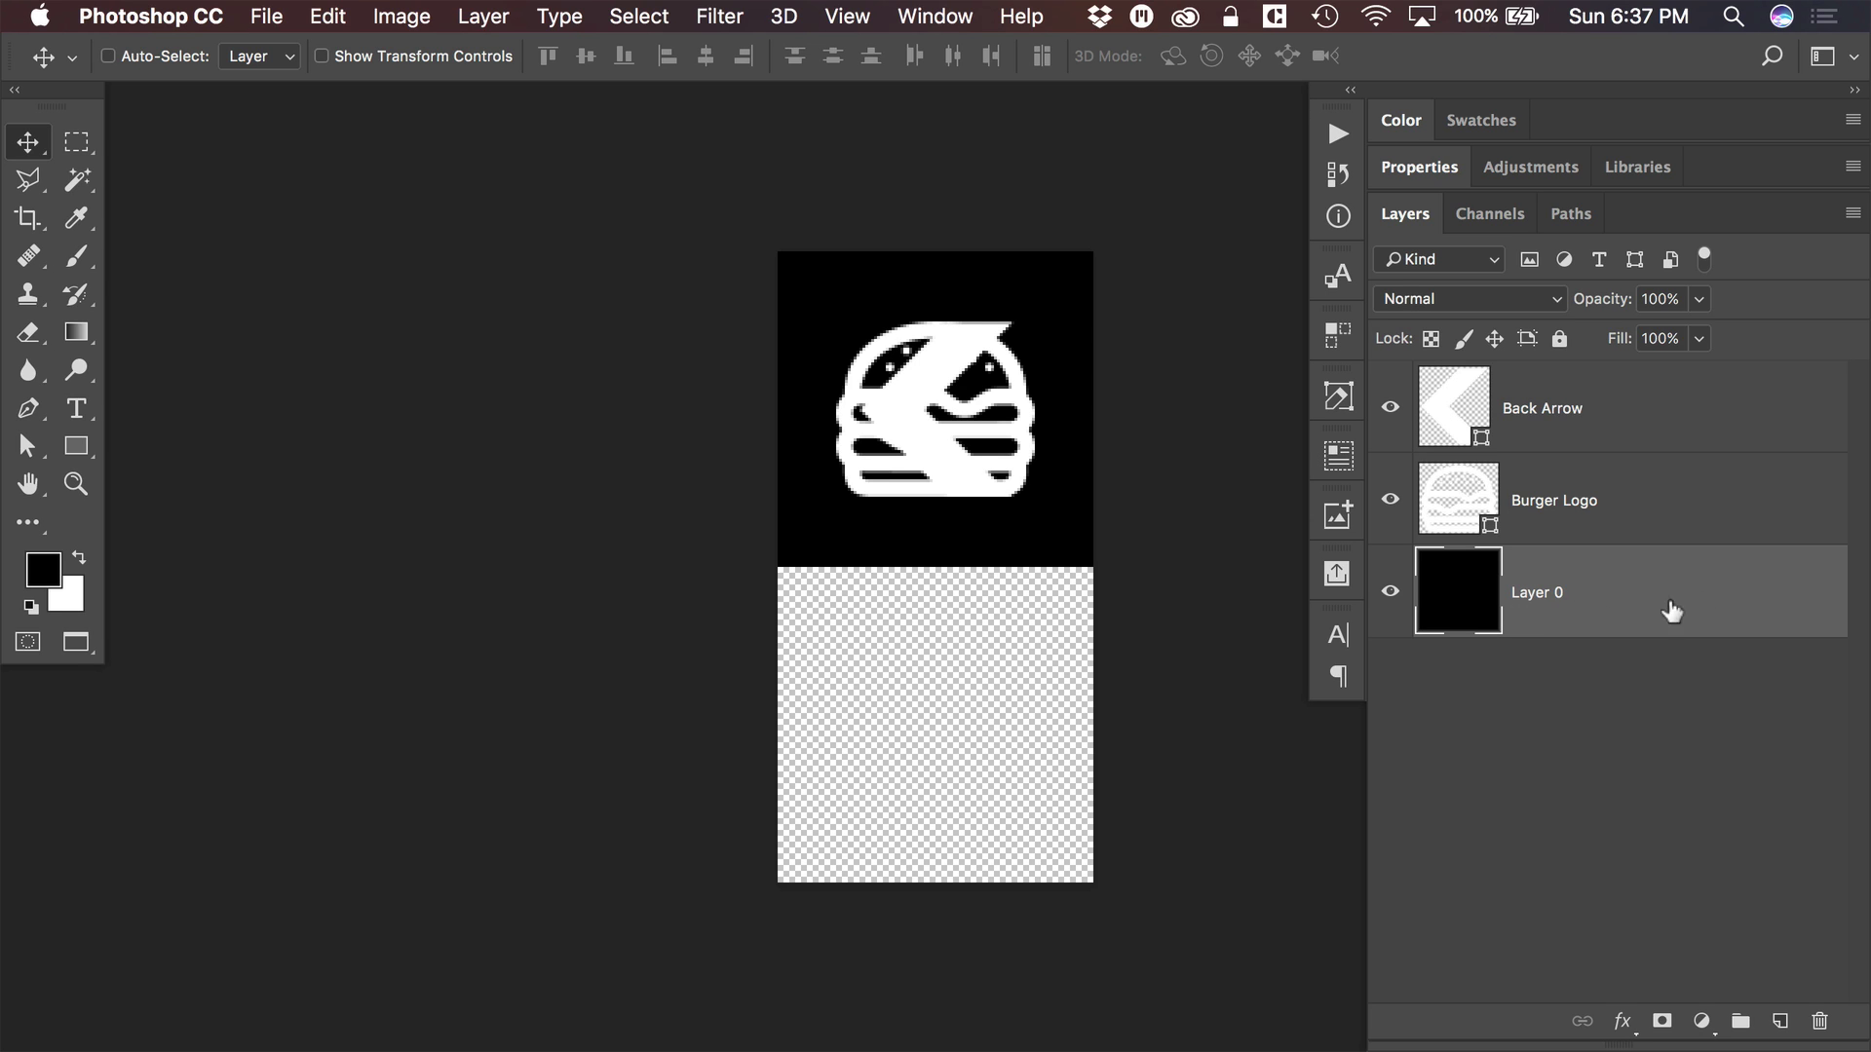
click(1391, 595)
click(1390, 604)
- Move Back Arrow and its black Layer 0 backing into the lower half, then check transparency
super+click(1632, 416)
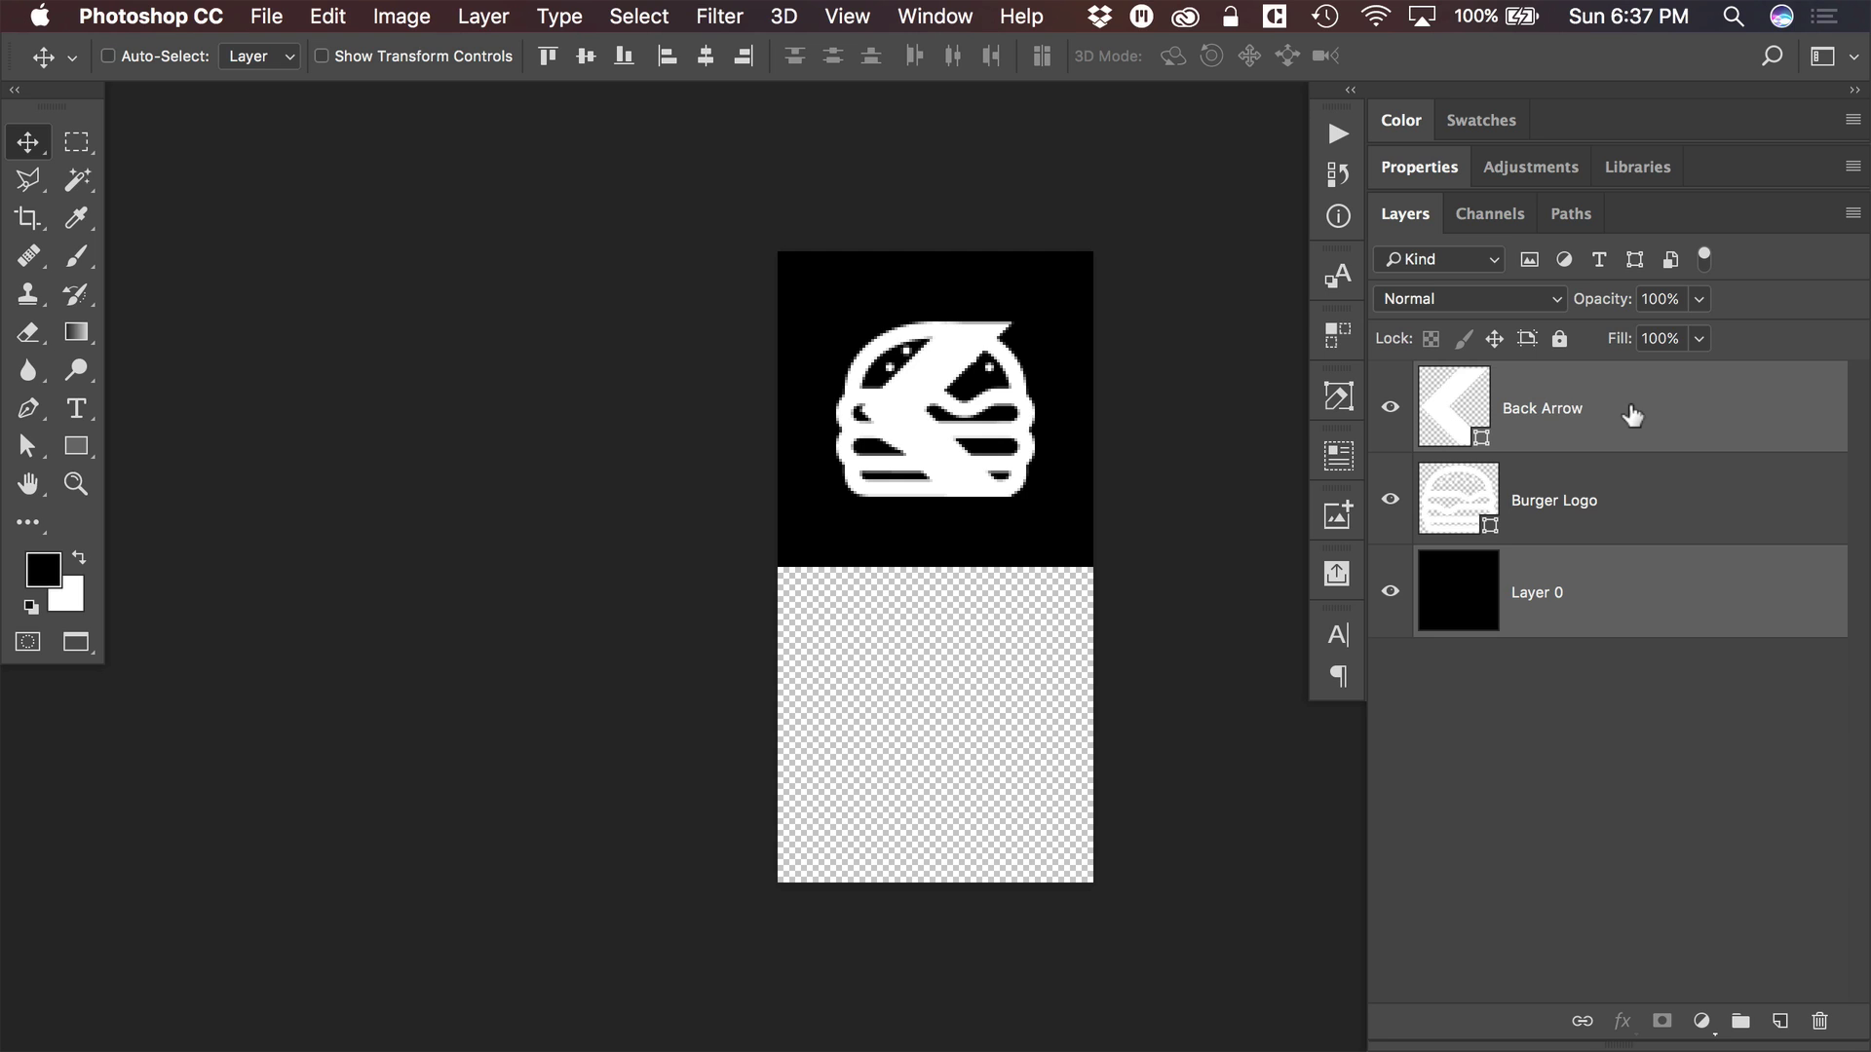
drag(1028, 341, 1023, 639)
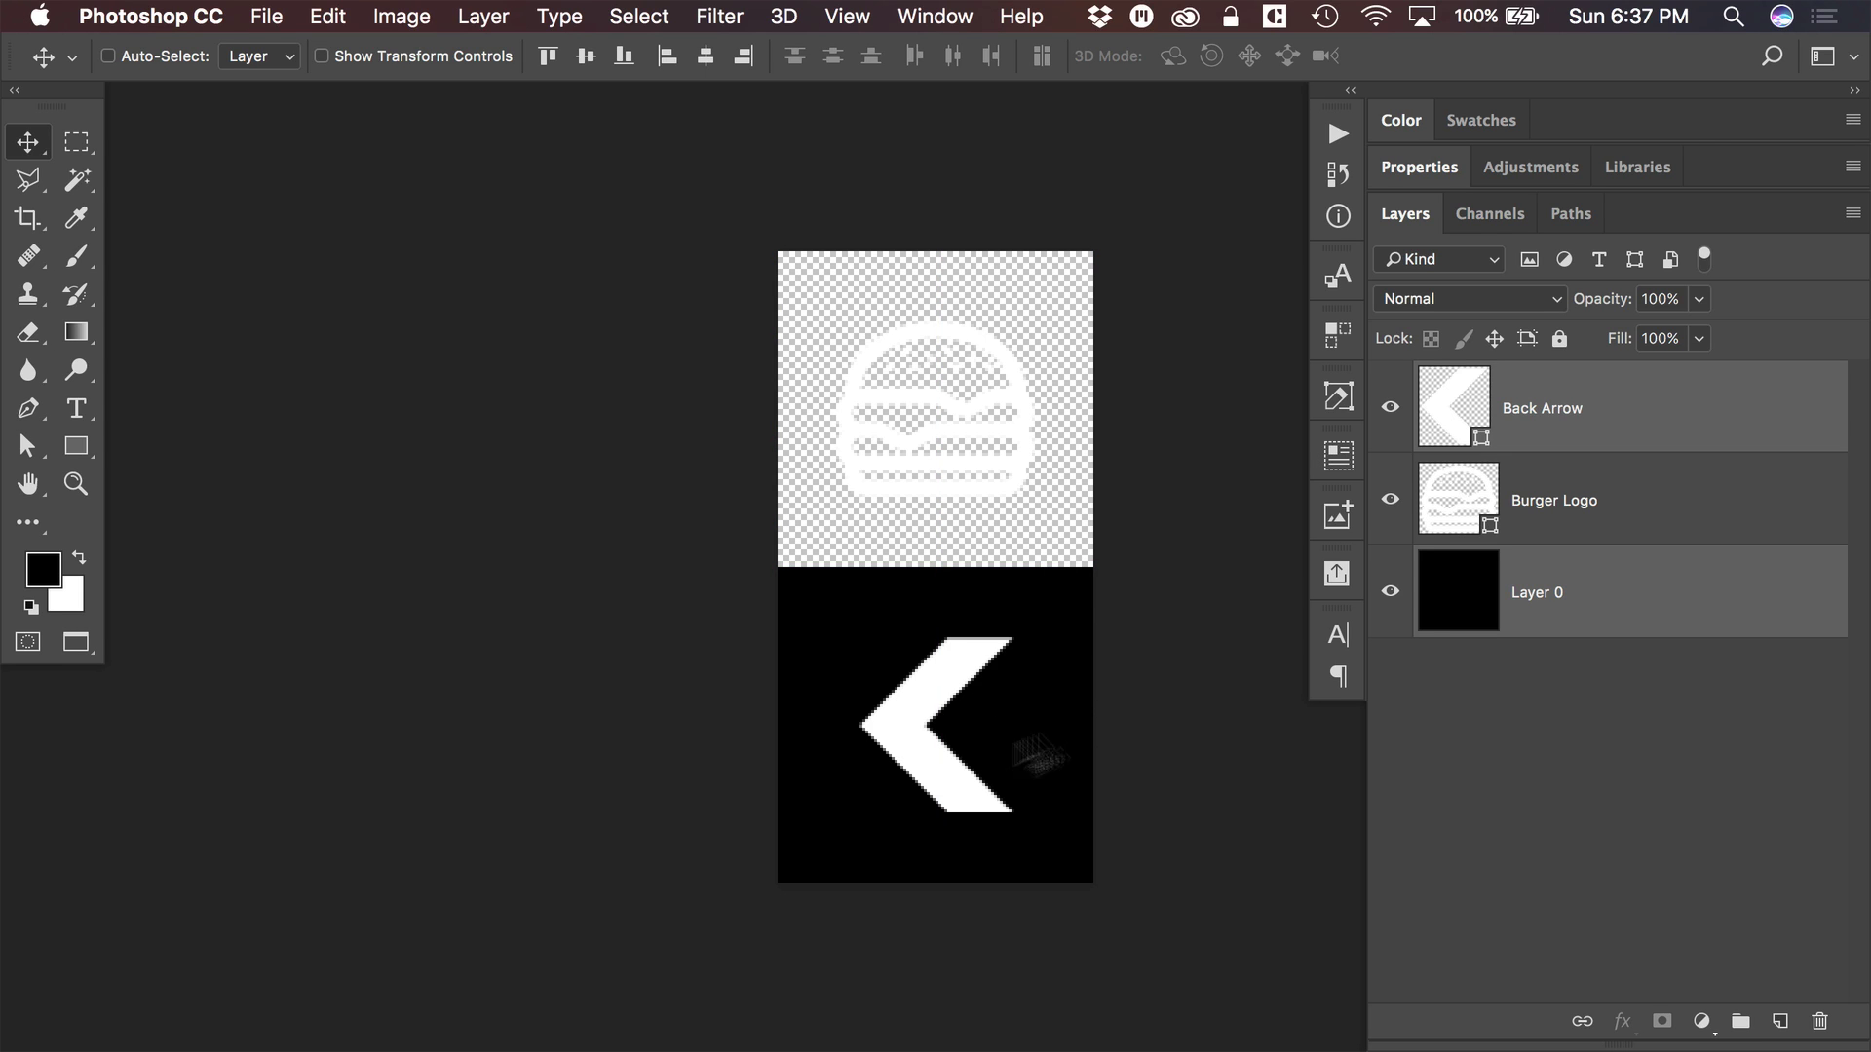
click(1525, 392)
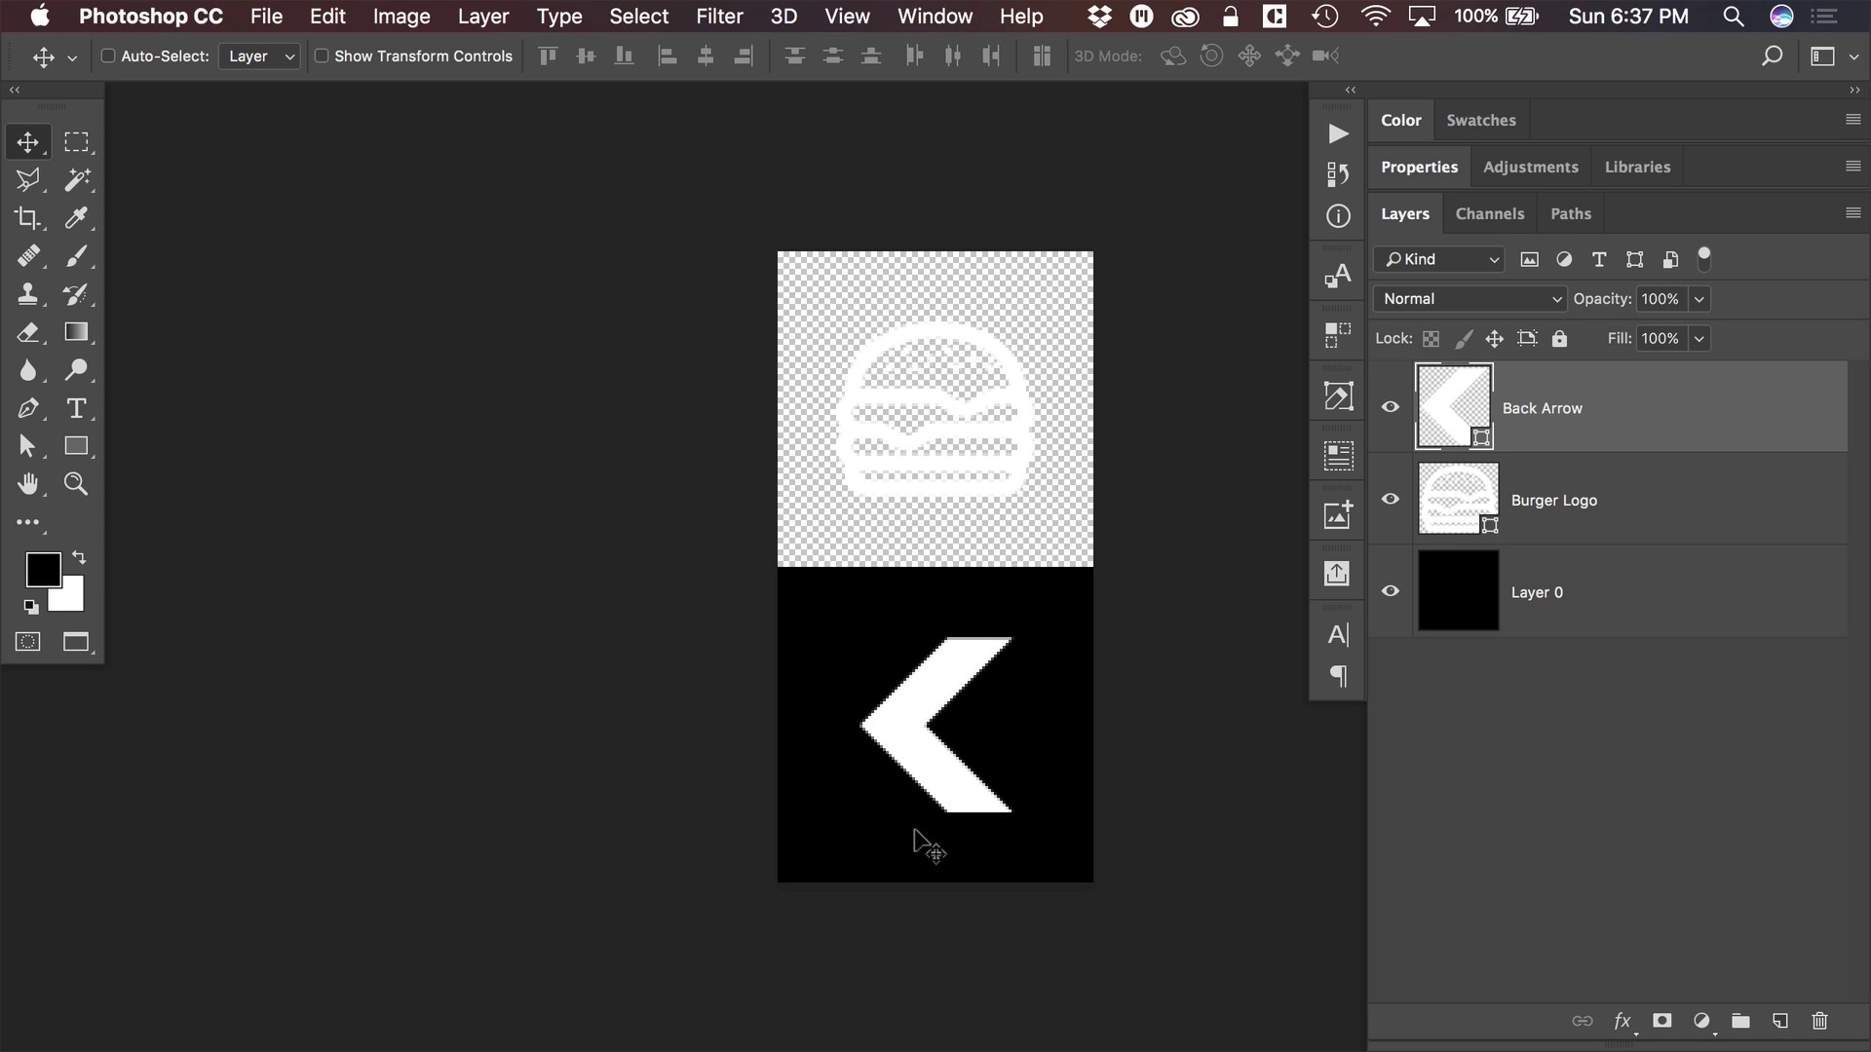
click(1387, 594)
click(1383, 596)
click(1384, 596)
click(1383, 596)
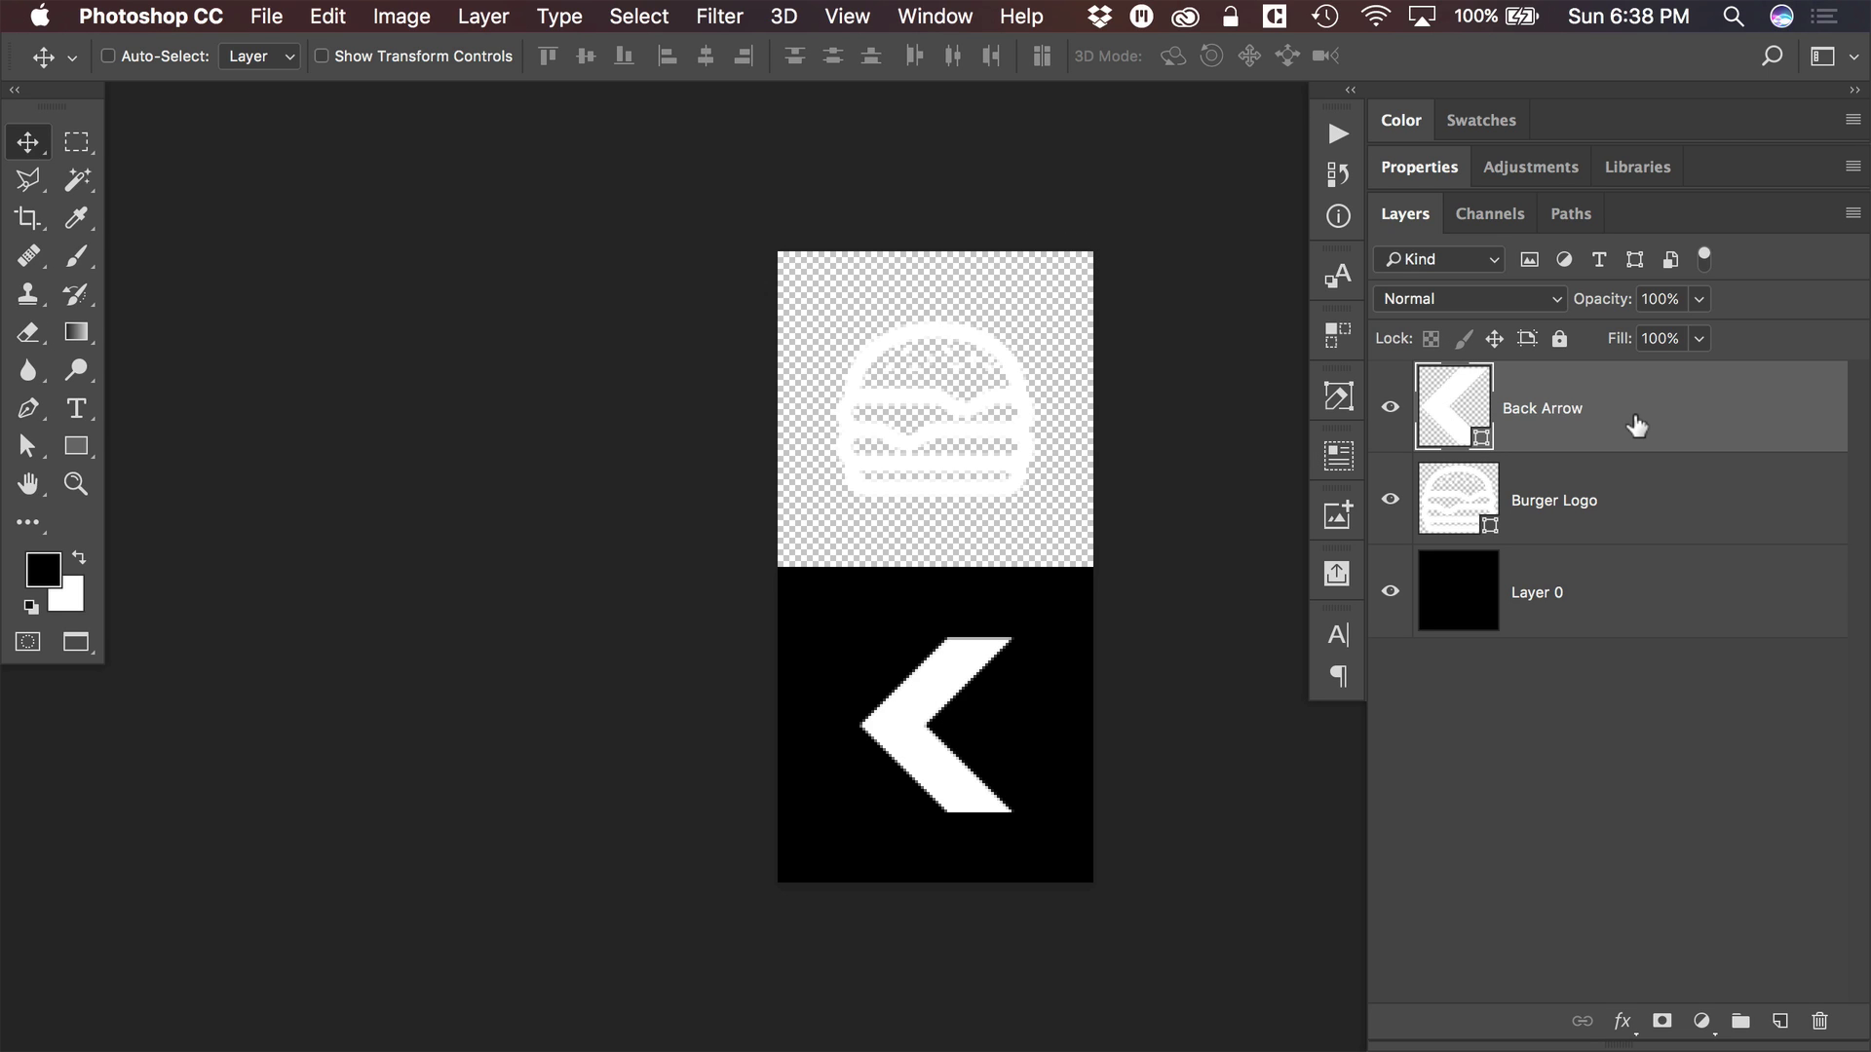
- Group Burger Logo and Back Arrow into Group 1 and check the group's visibility
shift+click(1624, 499)
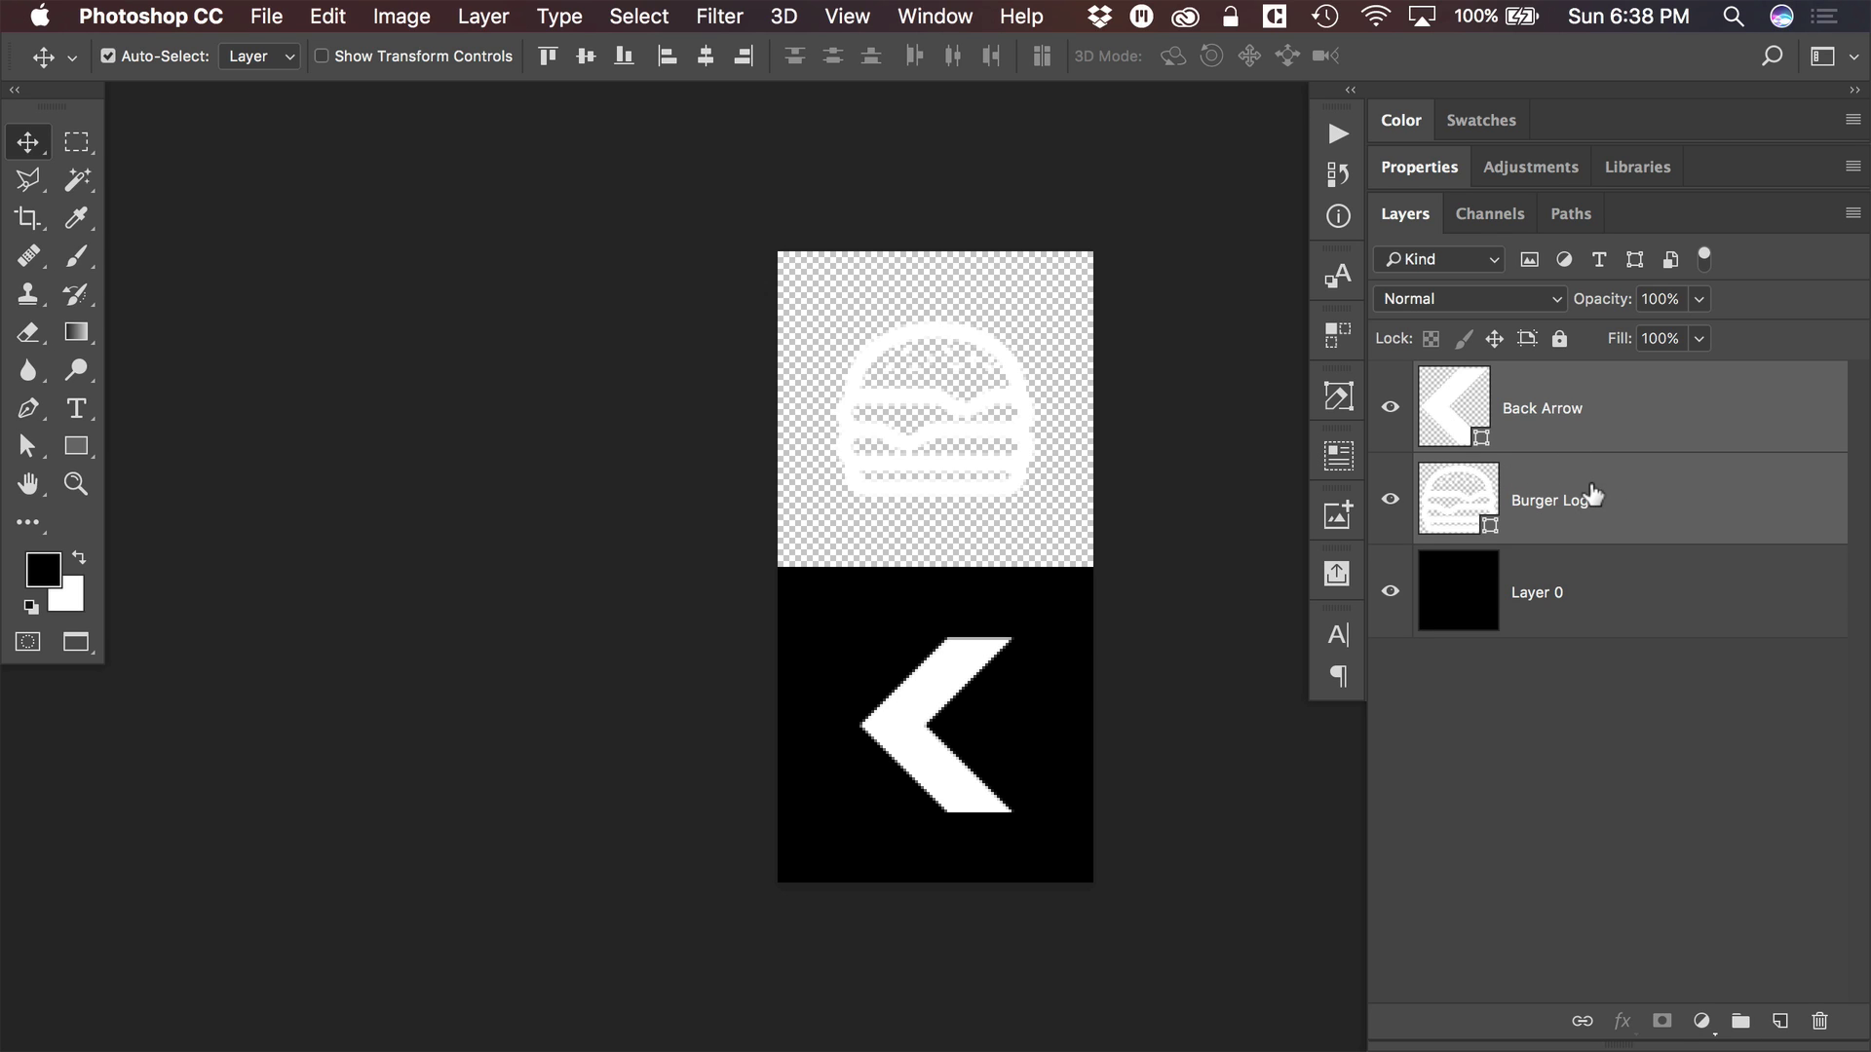
key(super+g)
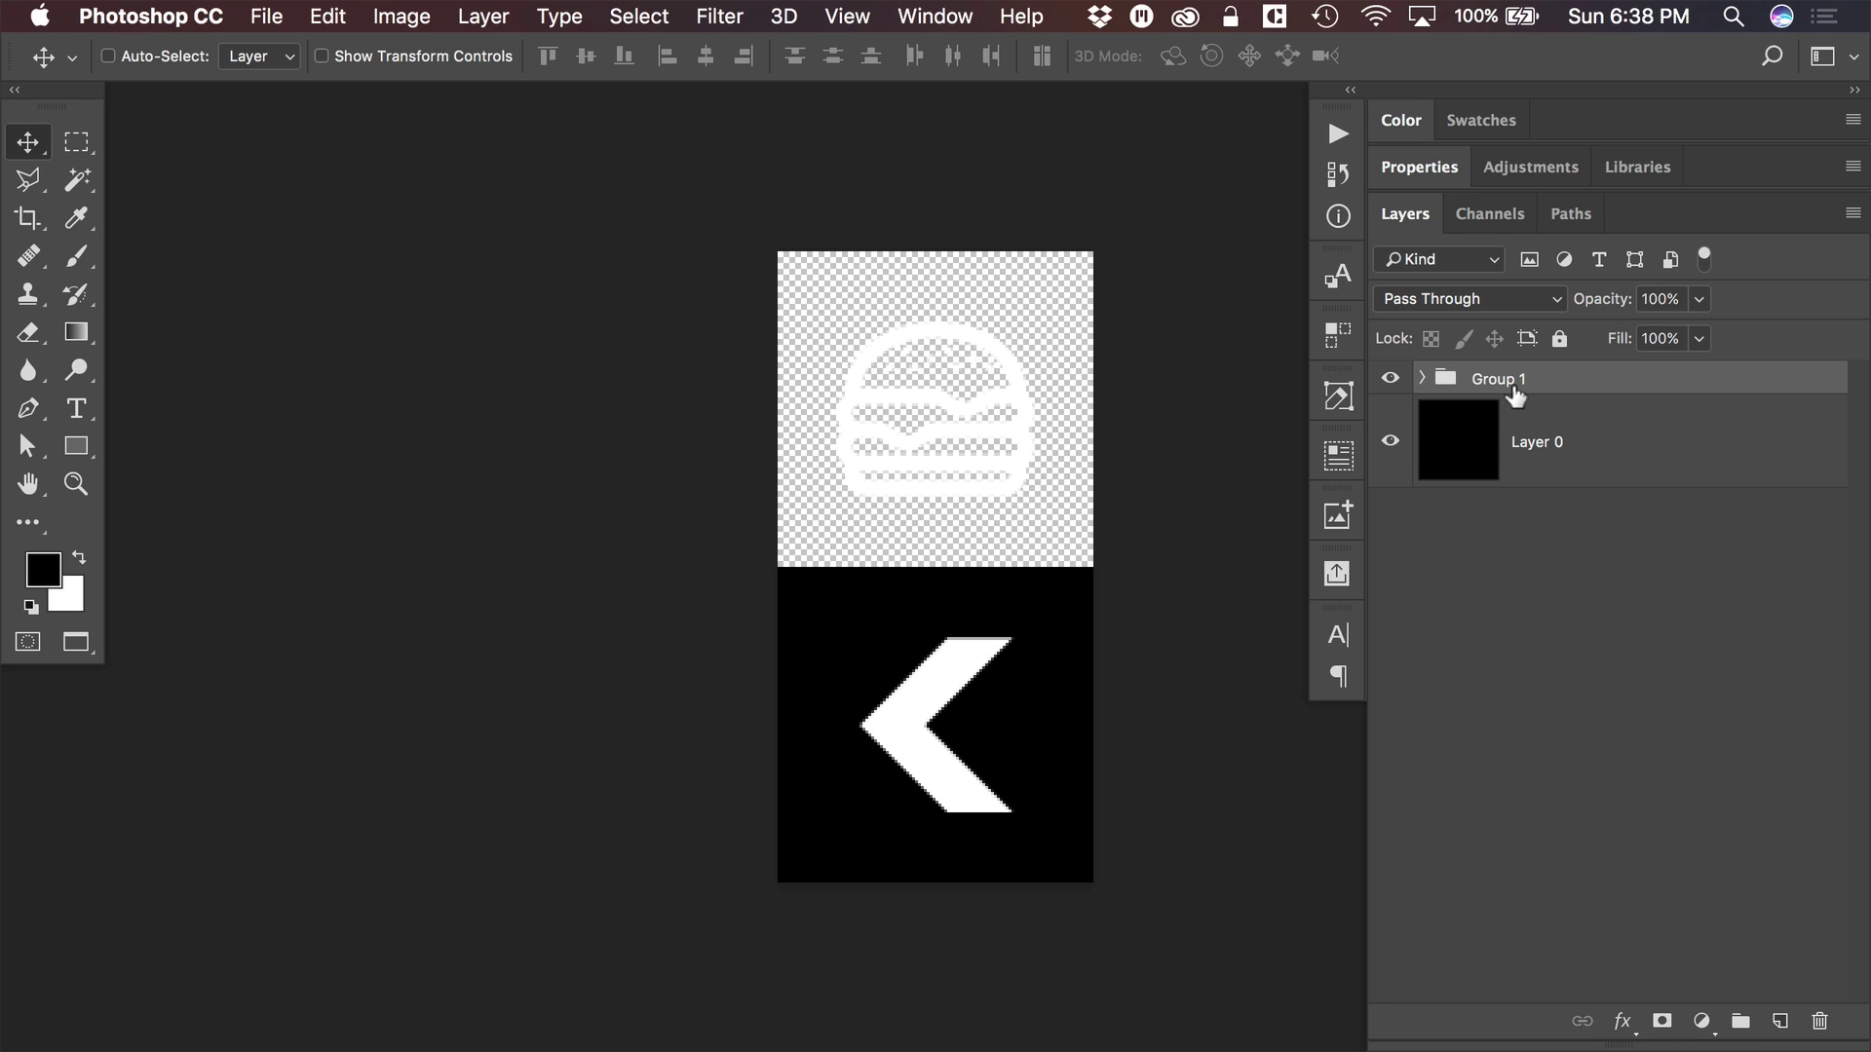
click(1390, 378)
click(1390, 378)
click(1391, 379)
click(1392, 379)
- Hide and show Layer 0 and Group 1 to confirm the layered result
click(1390, 440)
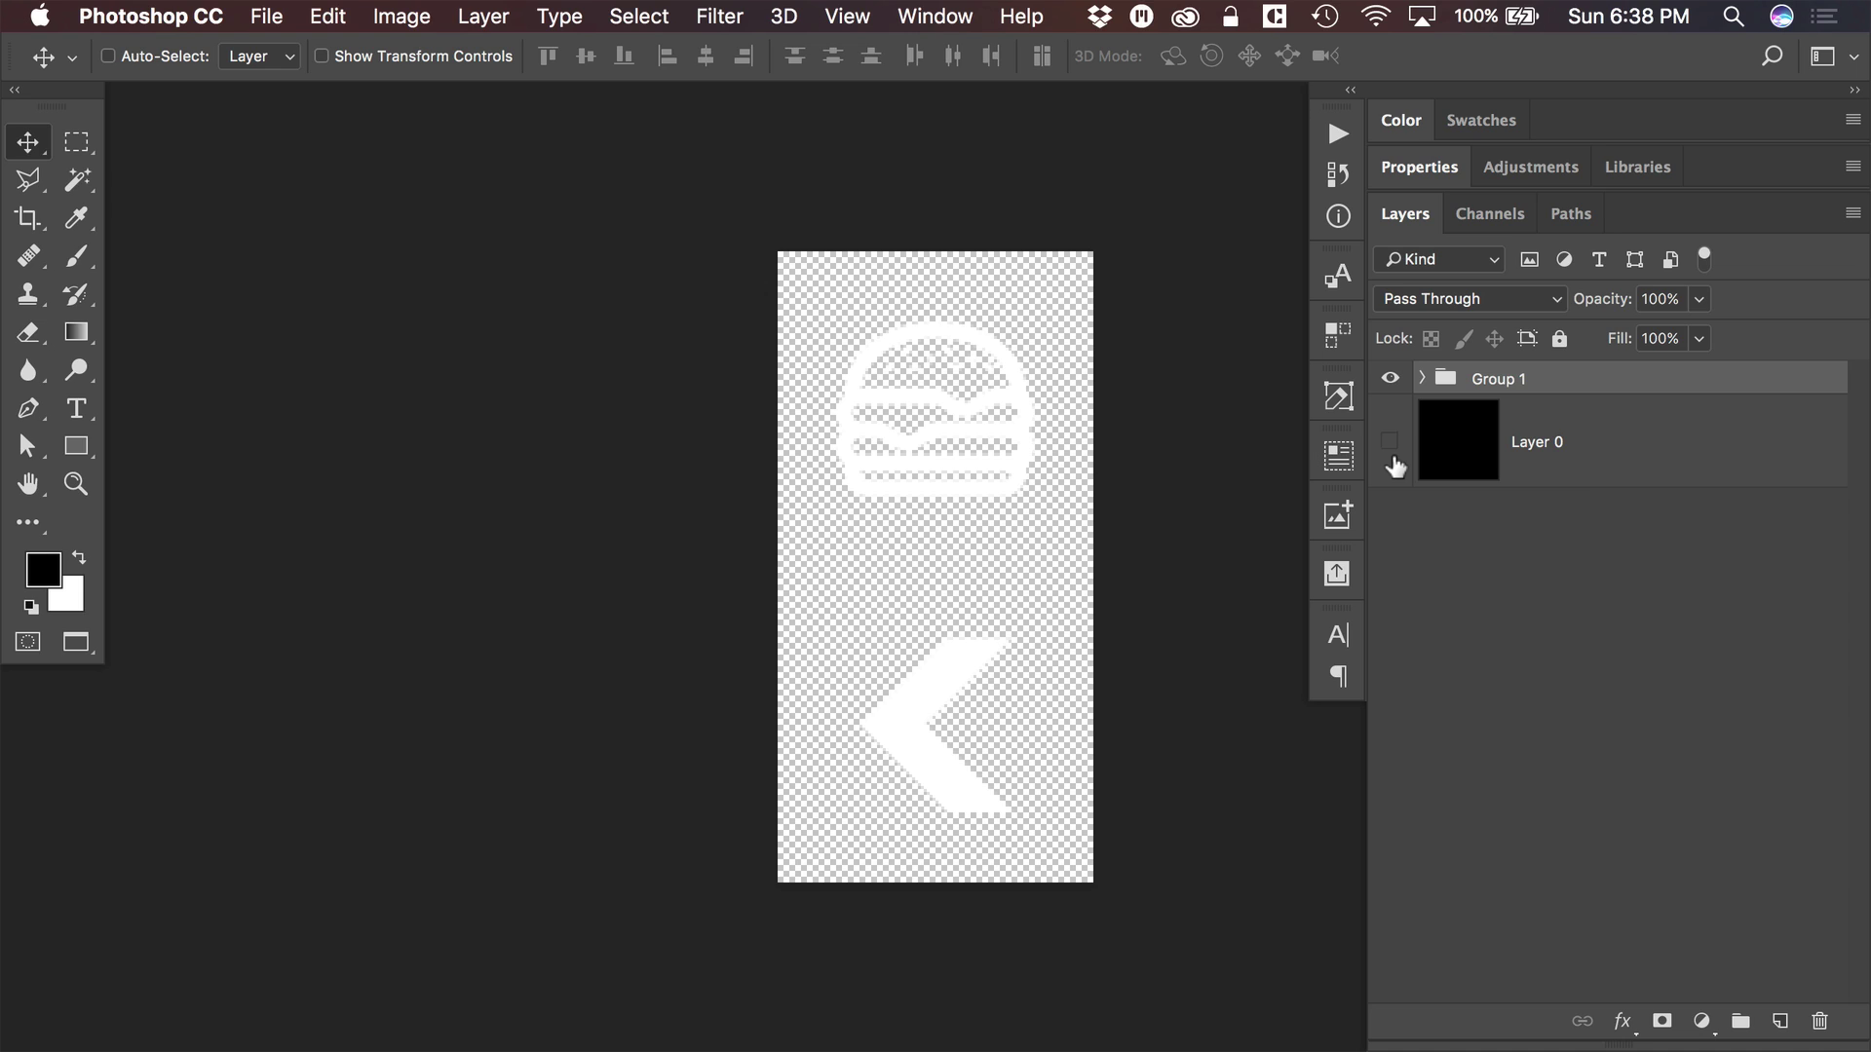
click(1392, 460)
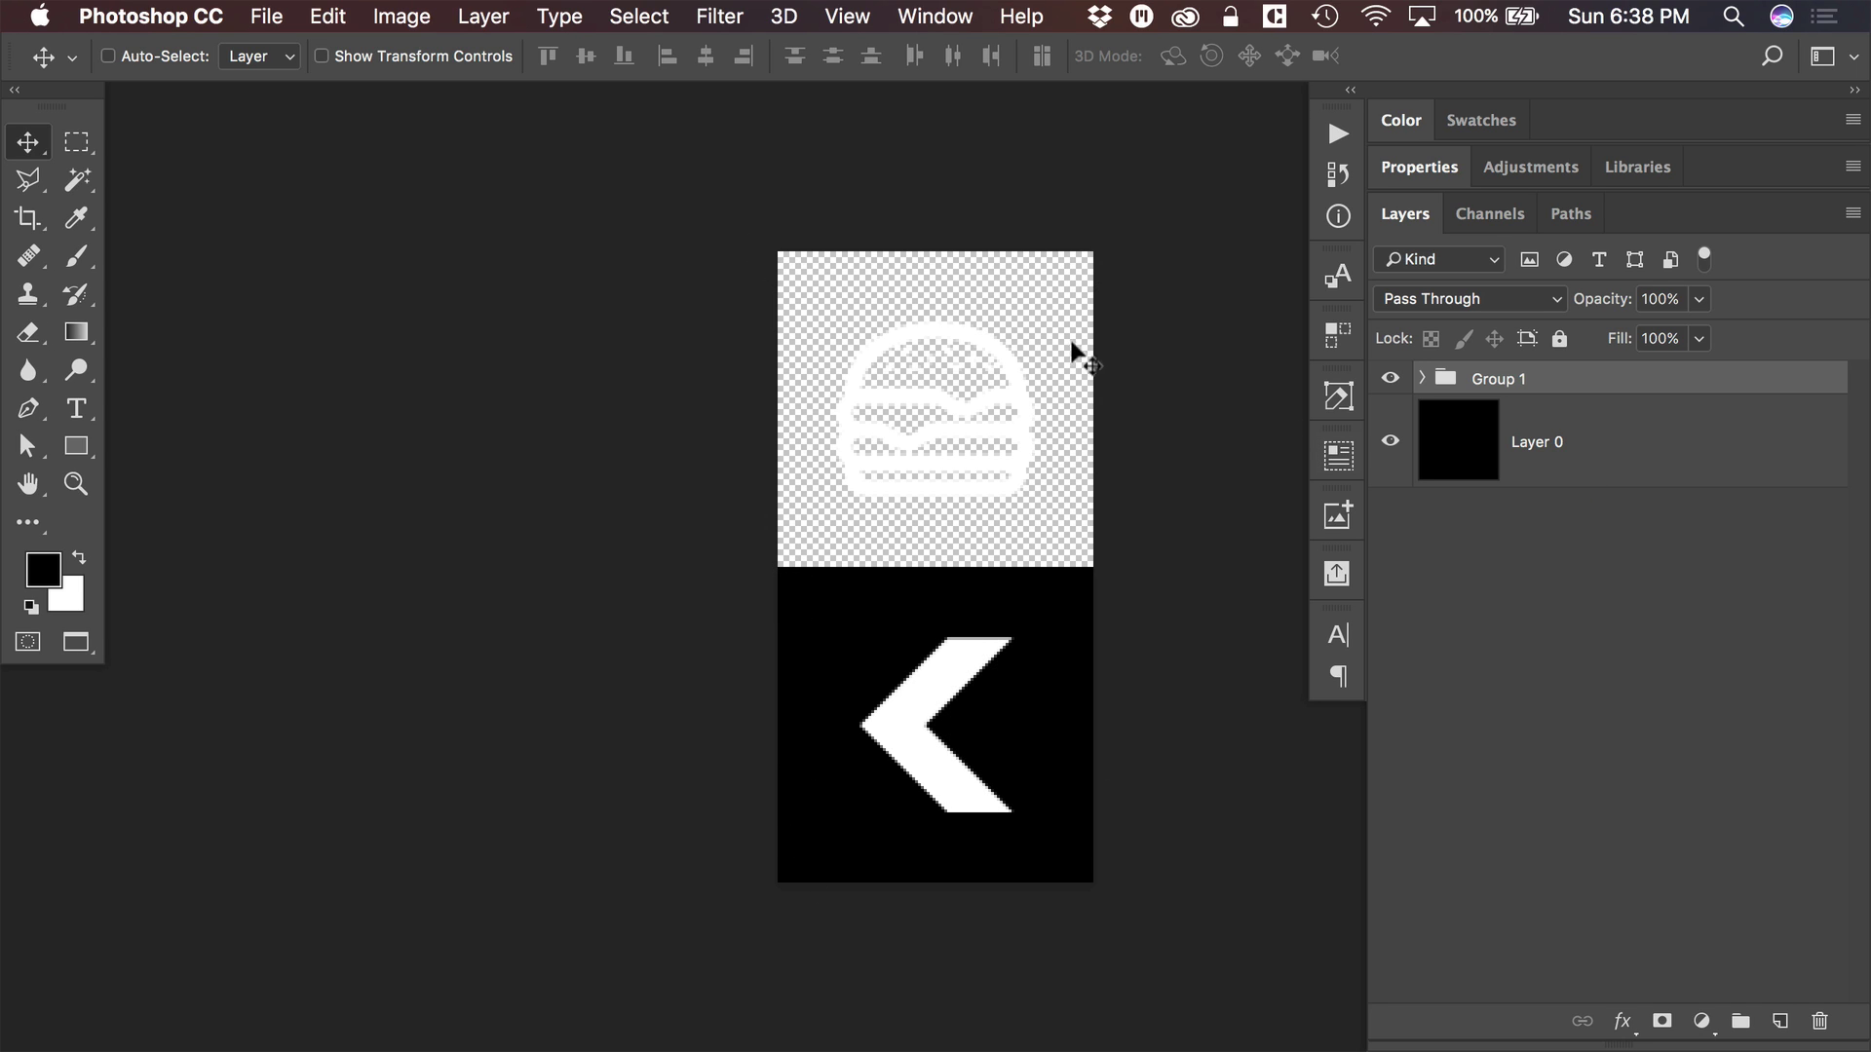
click(1391, 380)
click(1394, 381)
- Add a layer mask, rename the group 'Full burger arrow', and Quick Export it as PNG
click(1662, 1021)
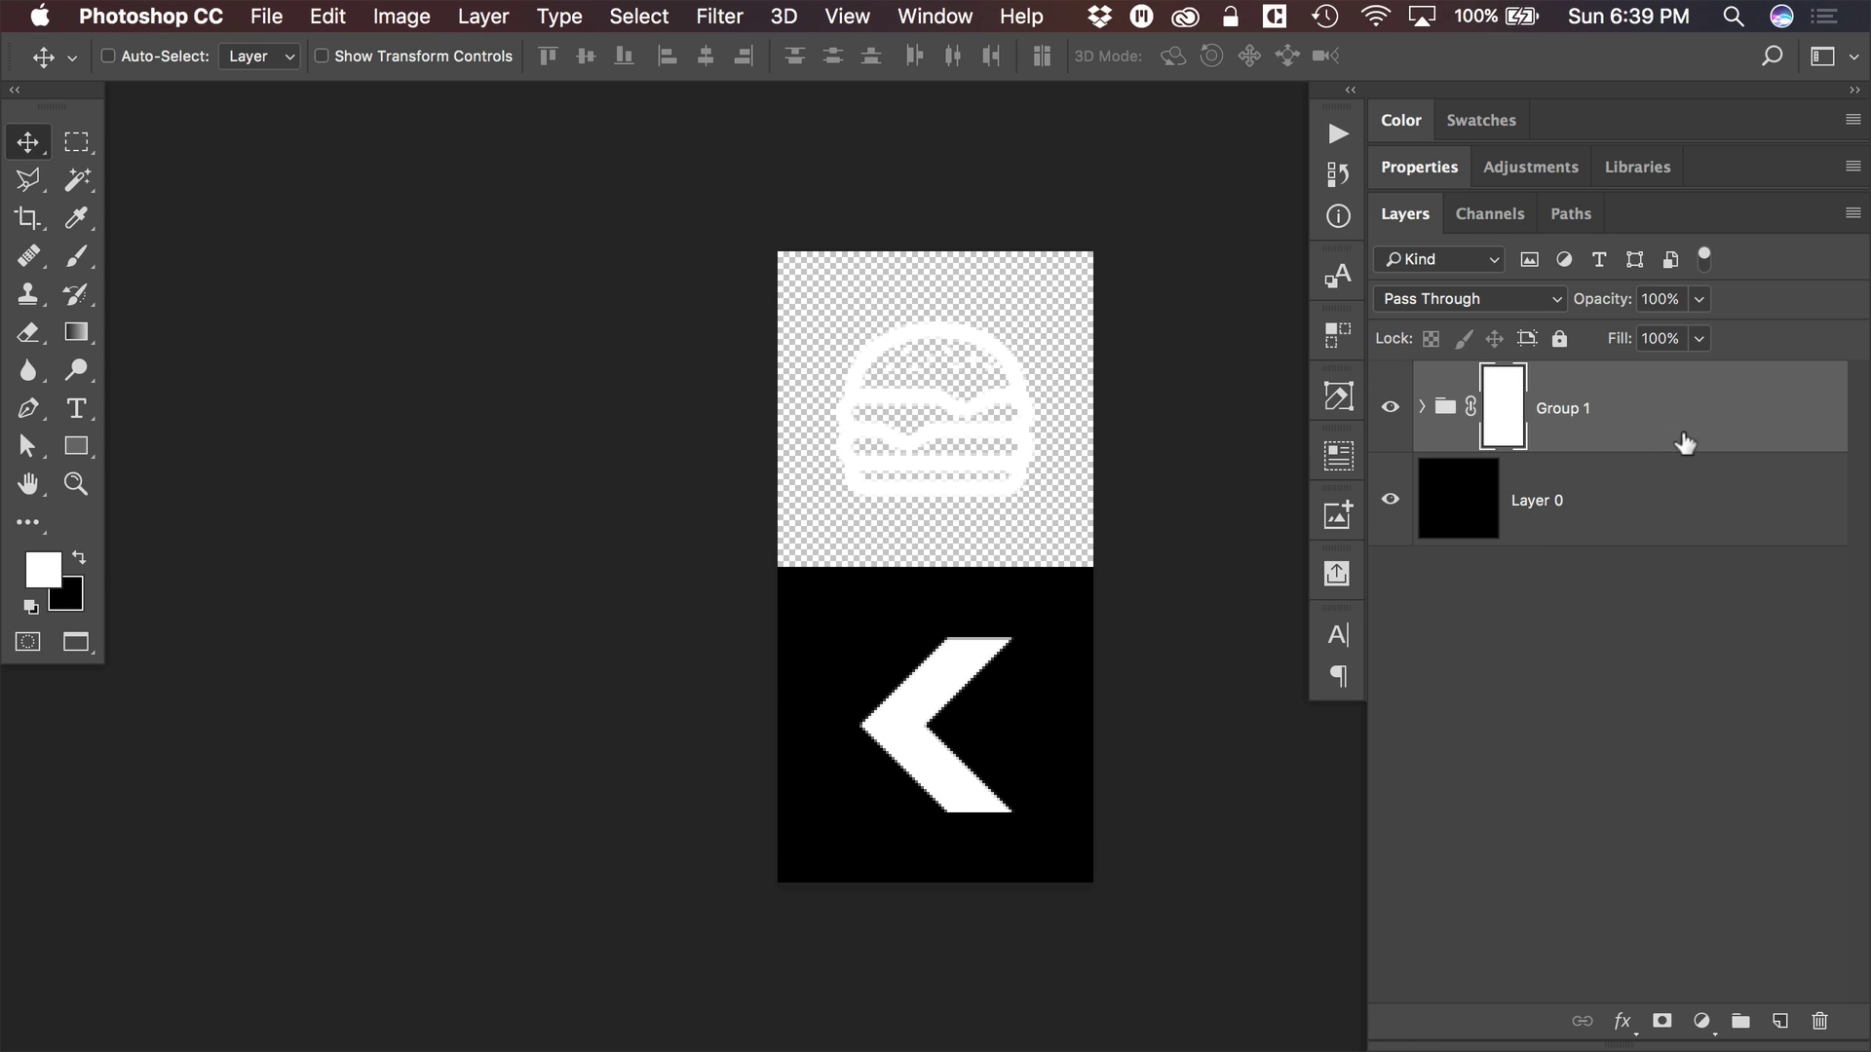
key(x)
double_click(1570, 408)
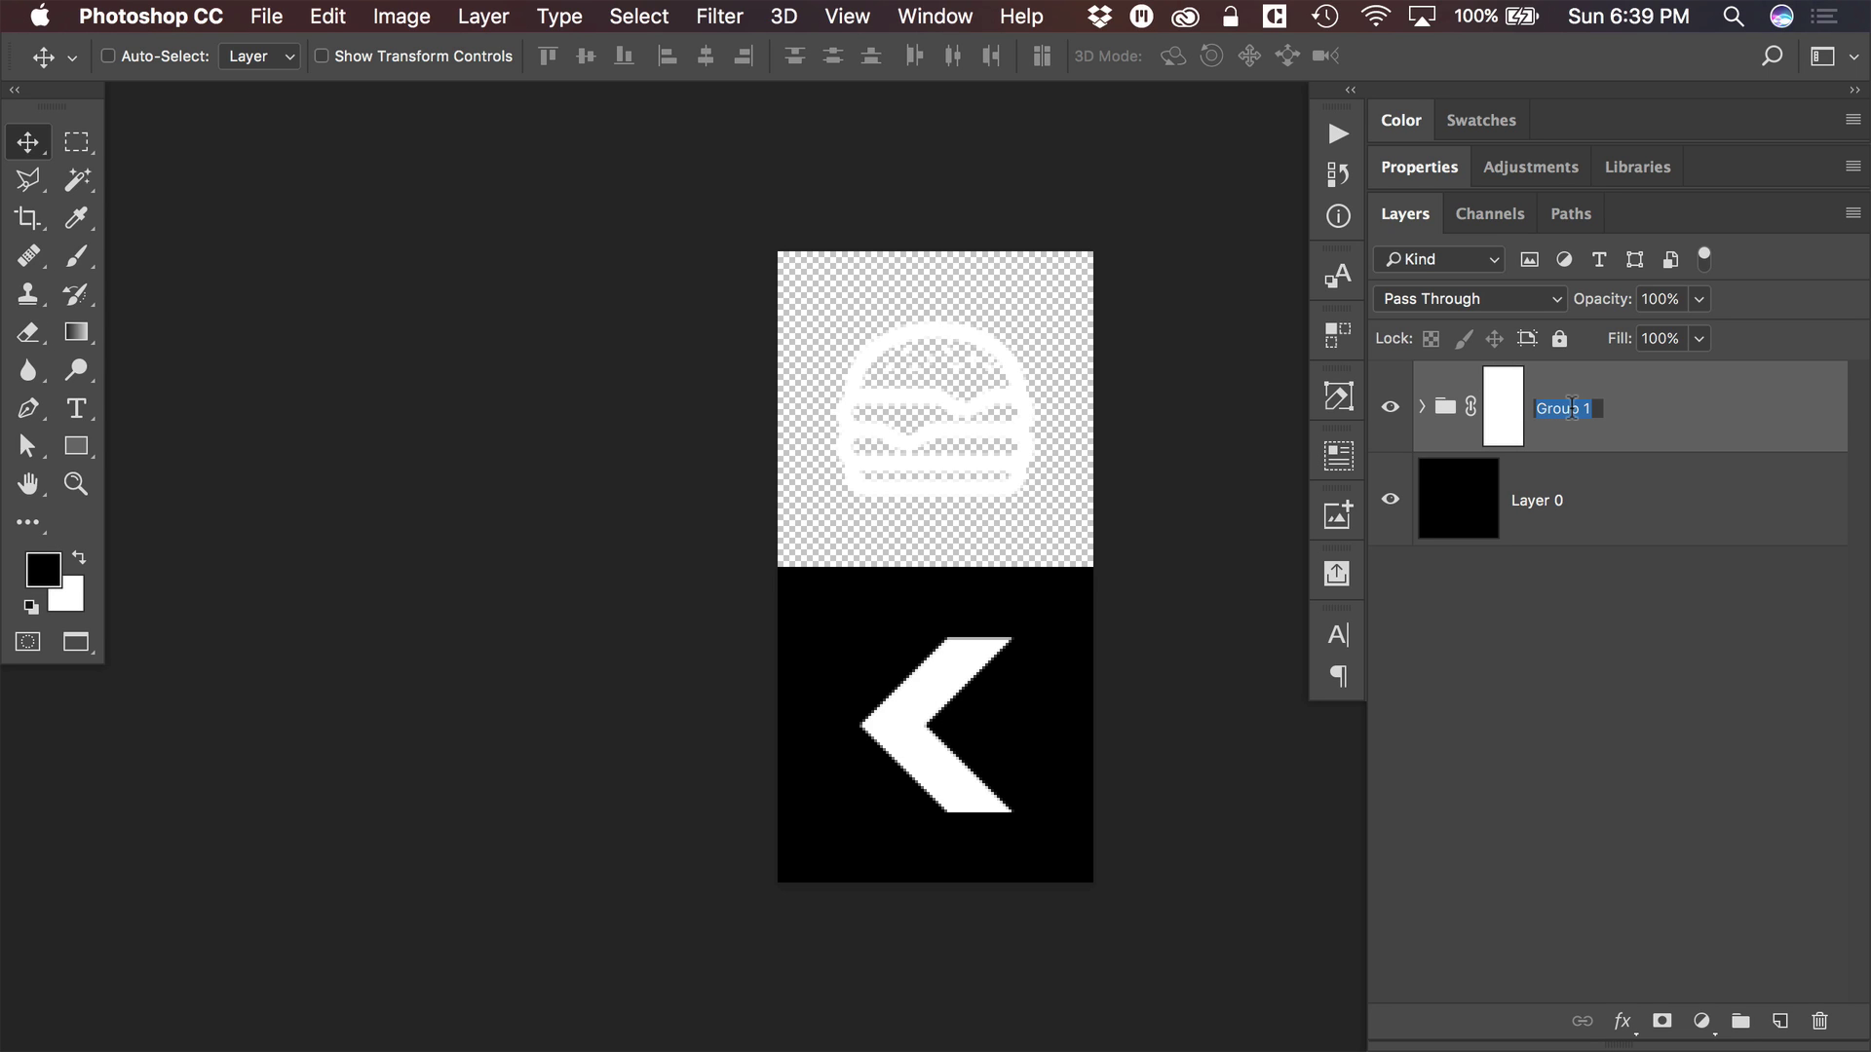
text(Full burger arrow)
key(Return)
right_click(1701, 413)
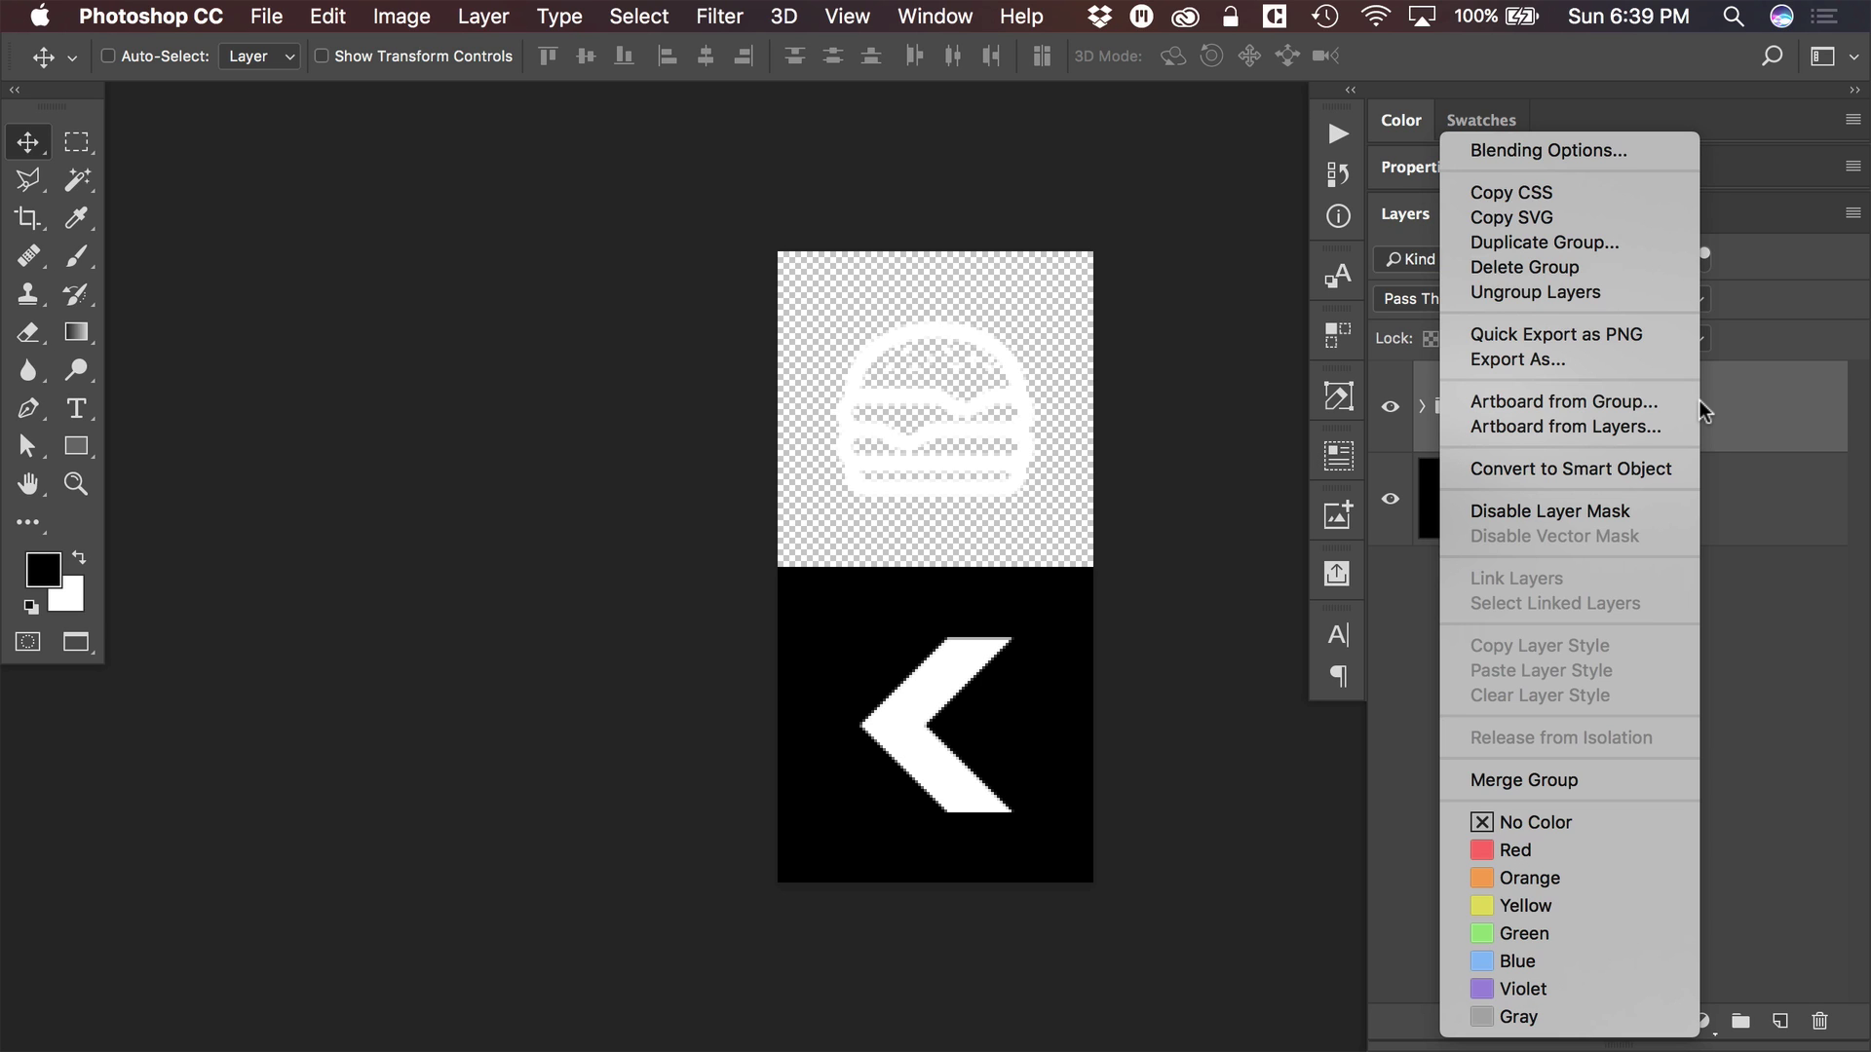
click(1618, 336)
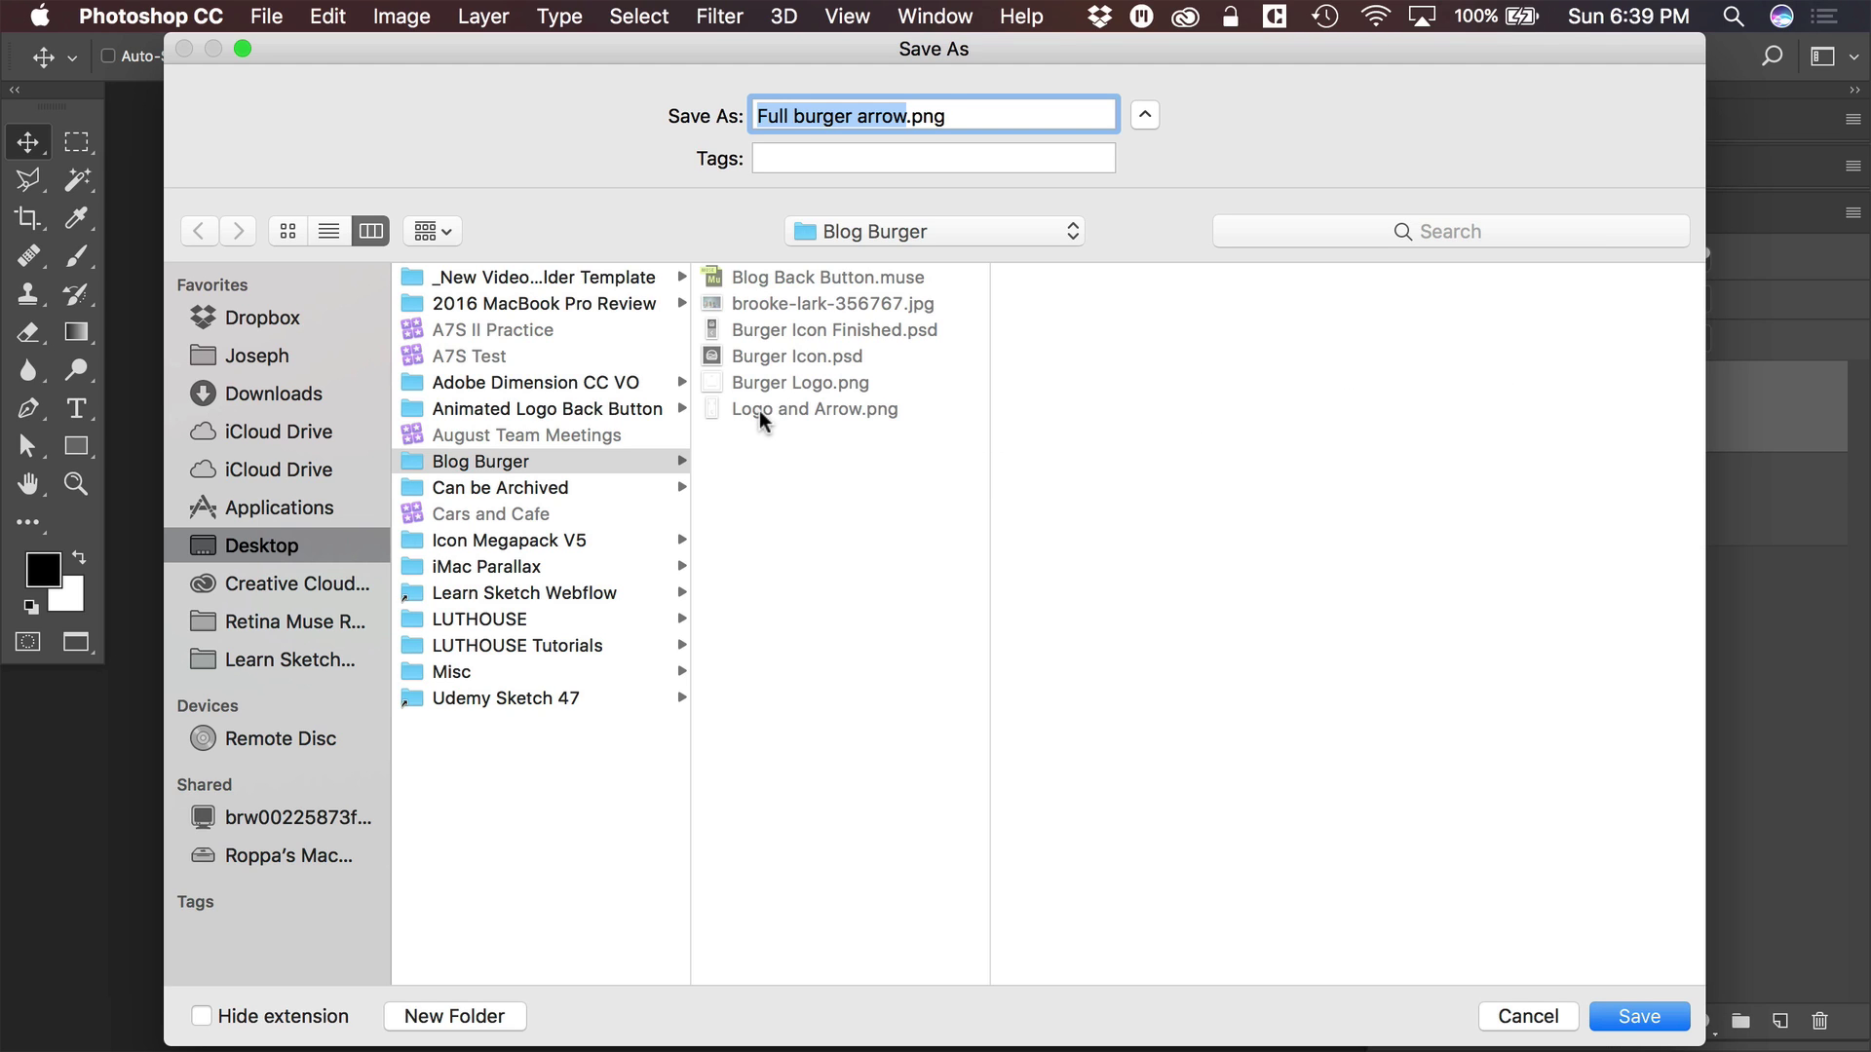
- Cancel the export and Quick Look Logo and Arrow.png in the Blog Burger folder
click(1528, 1016)
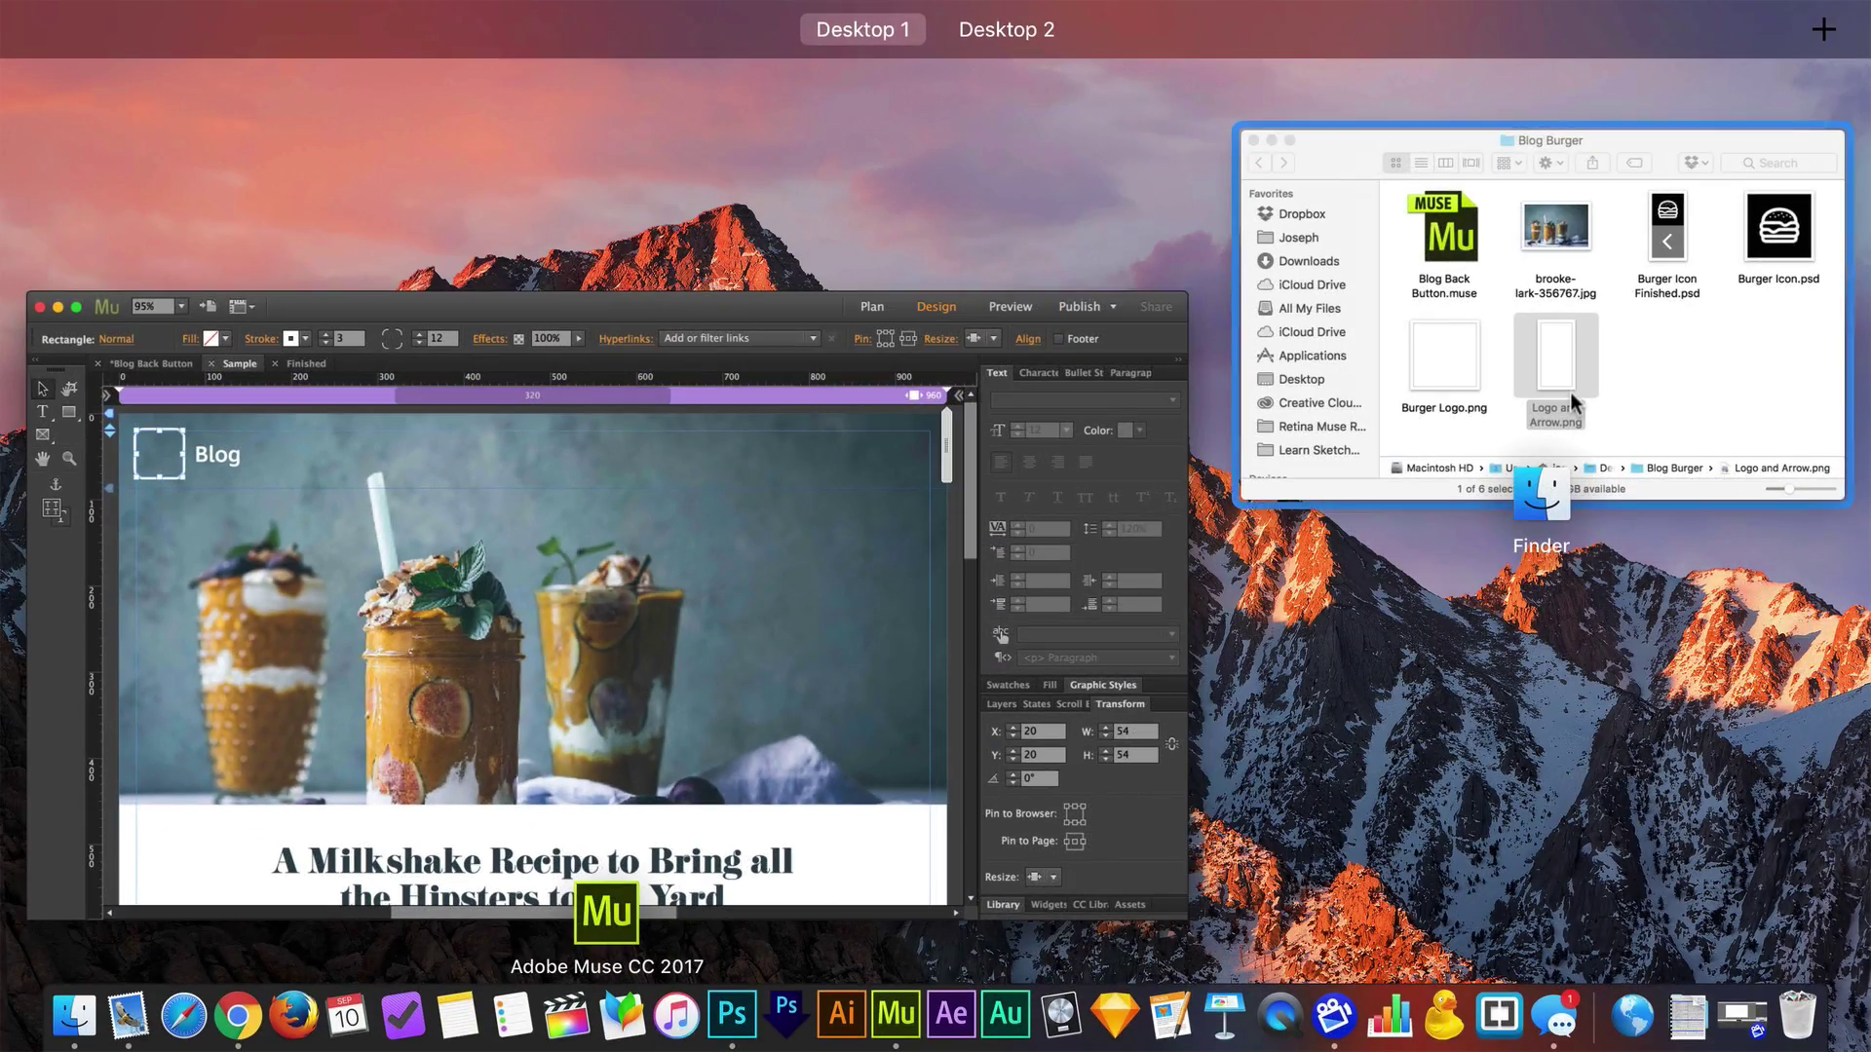
click(1505, 506)
click(1504, 511)
click(1343, 514)
key(space)
key(space)
key(space)
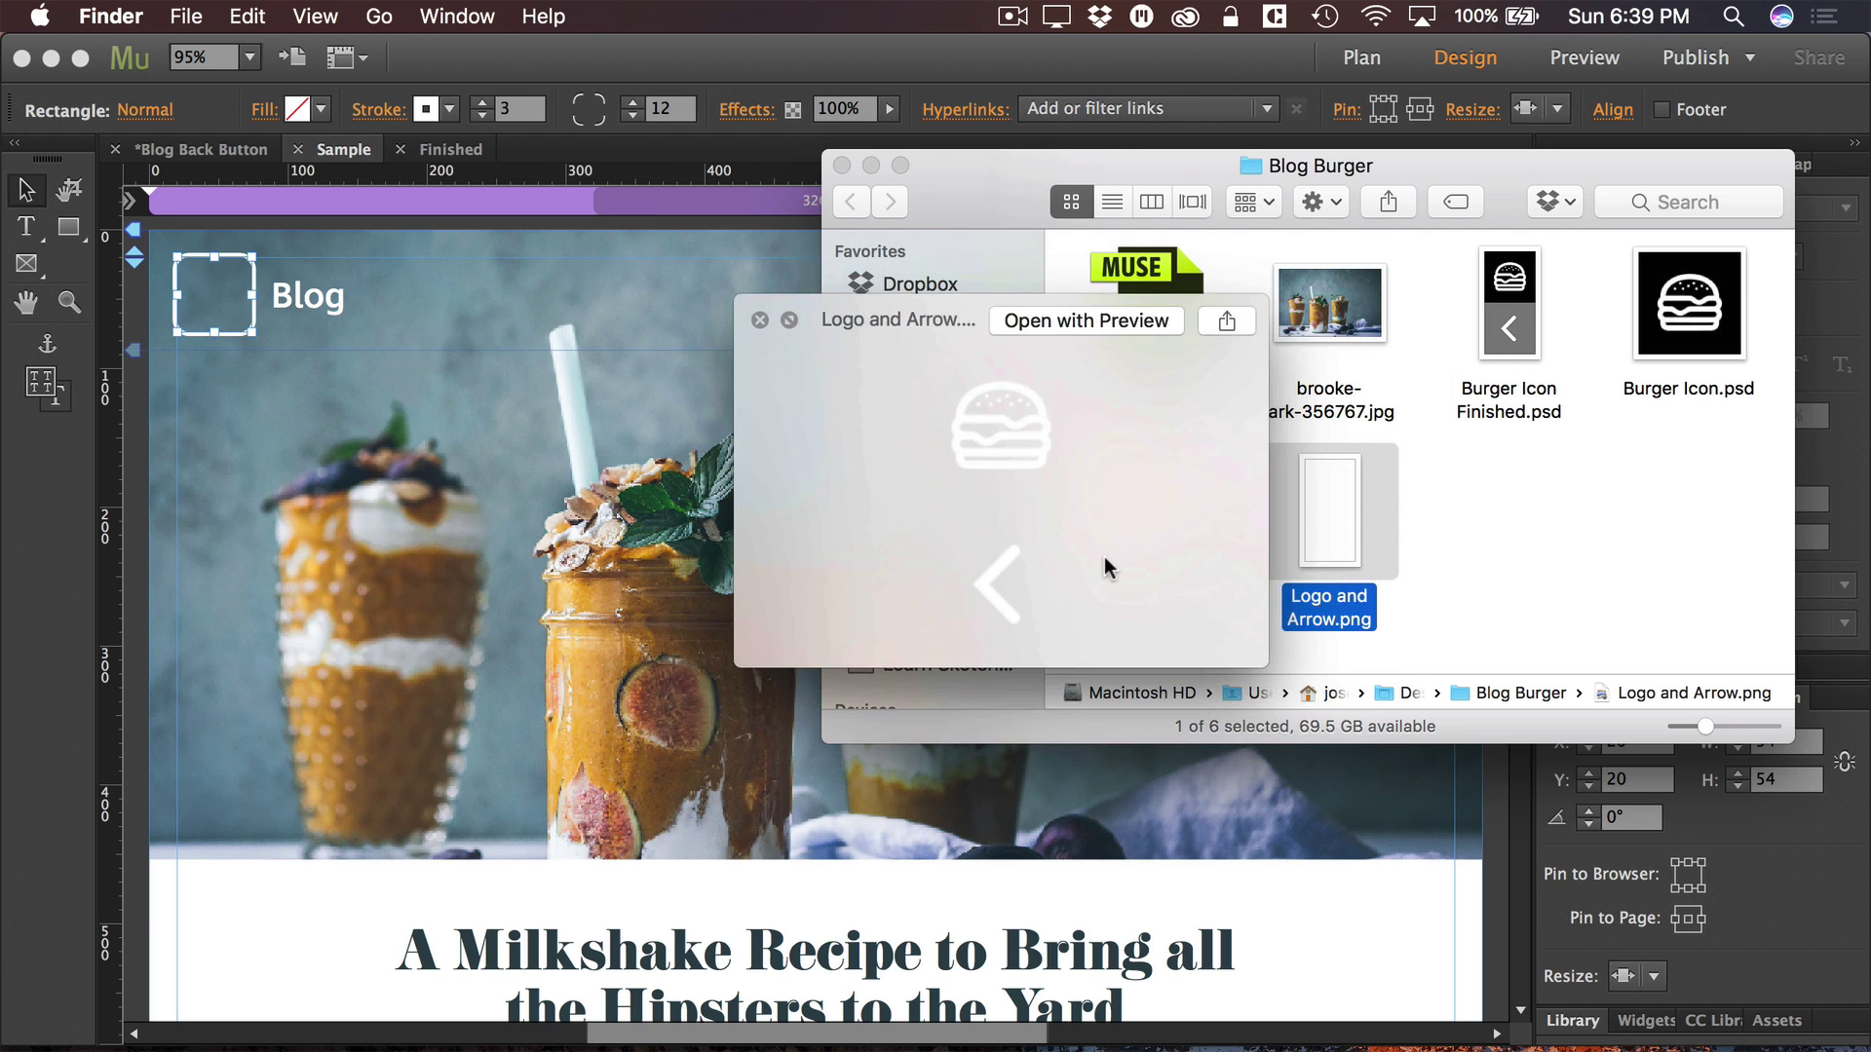
drag(1201, 592, 1145, 728)
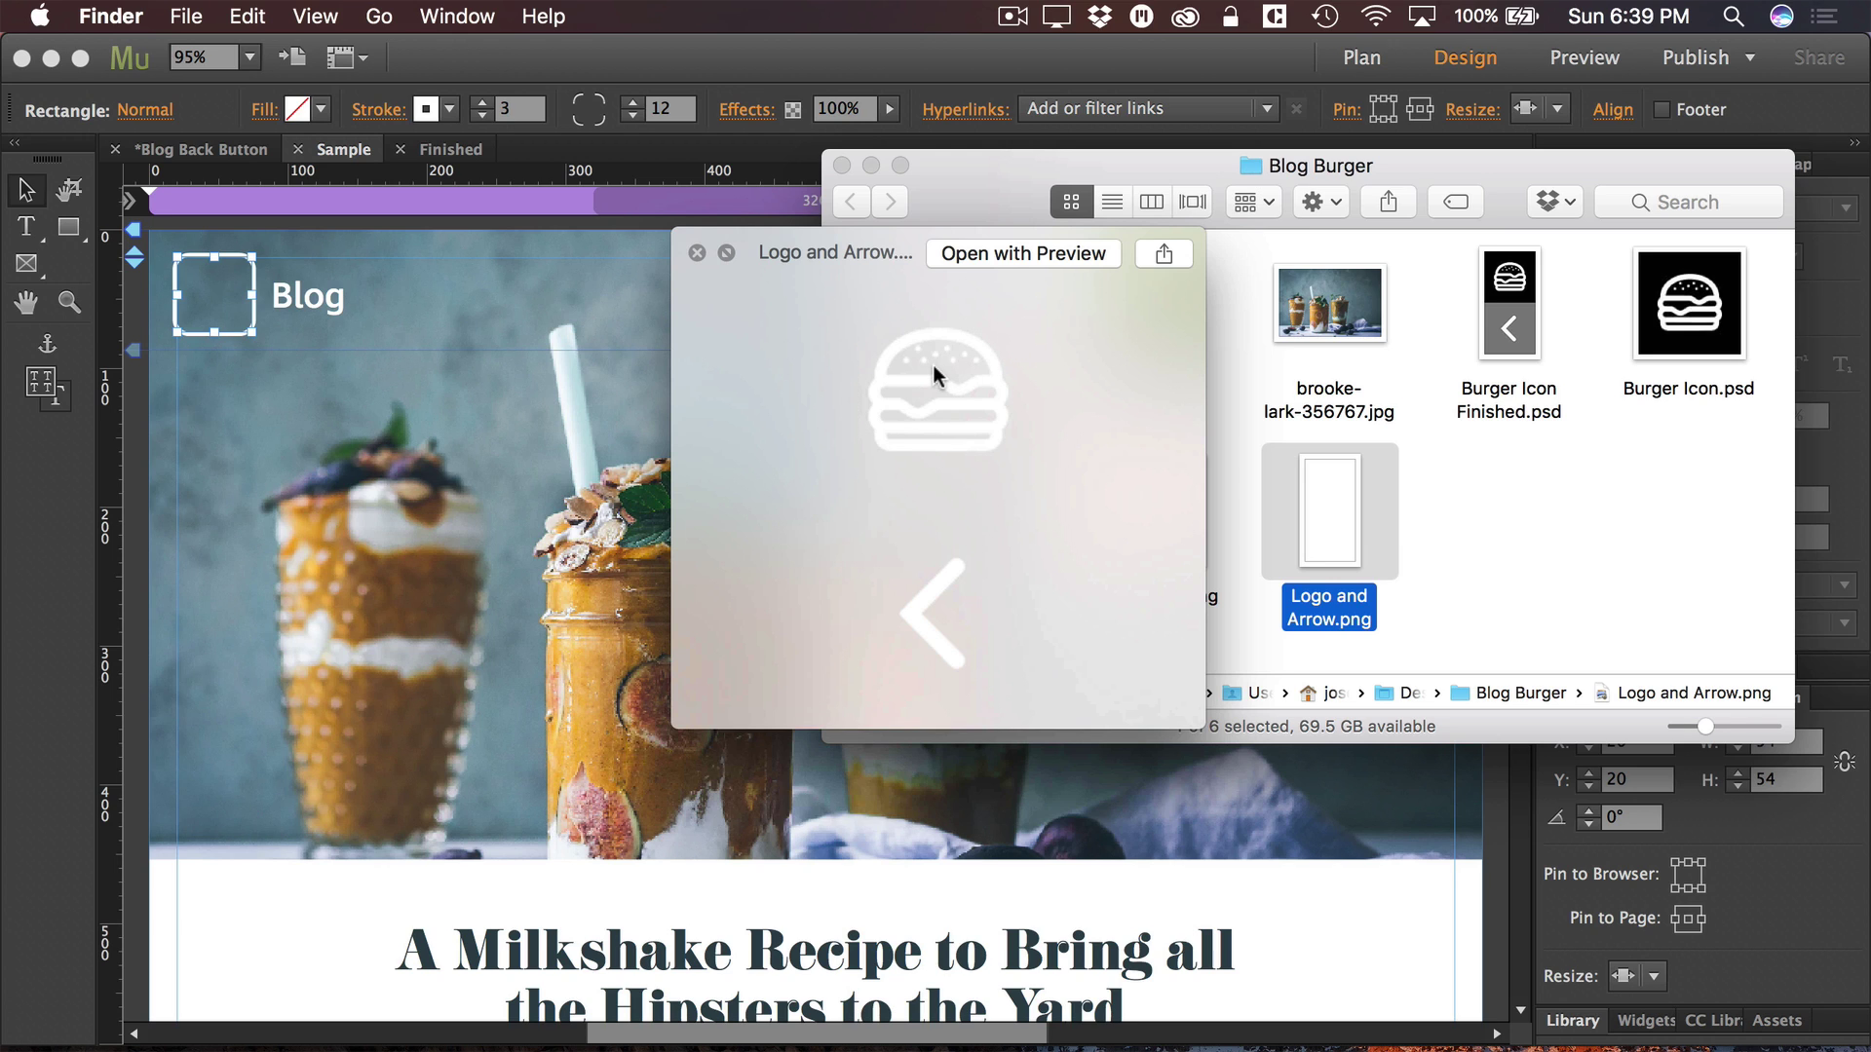
key(space)
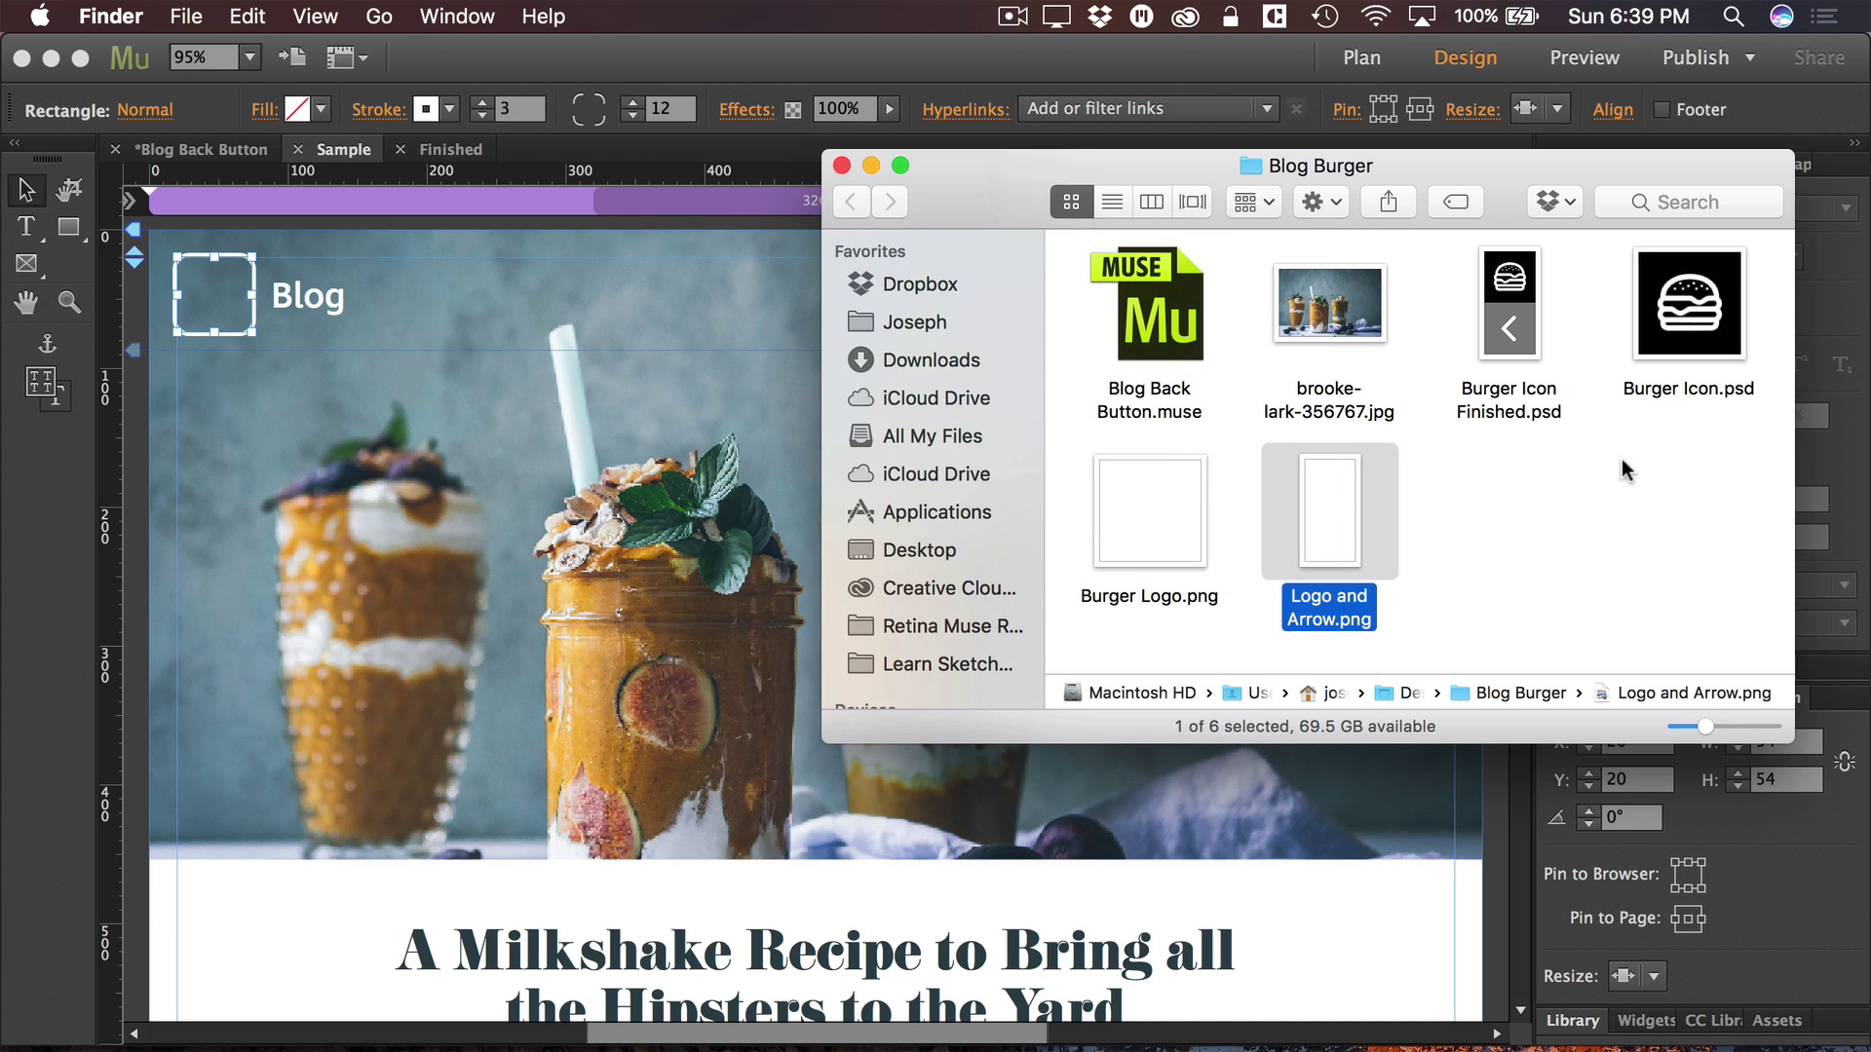
- Back in Muse, choose Add image from the logo rectangle's Fill options
click(1580, 527)
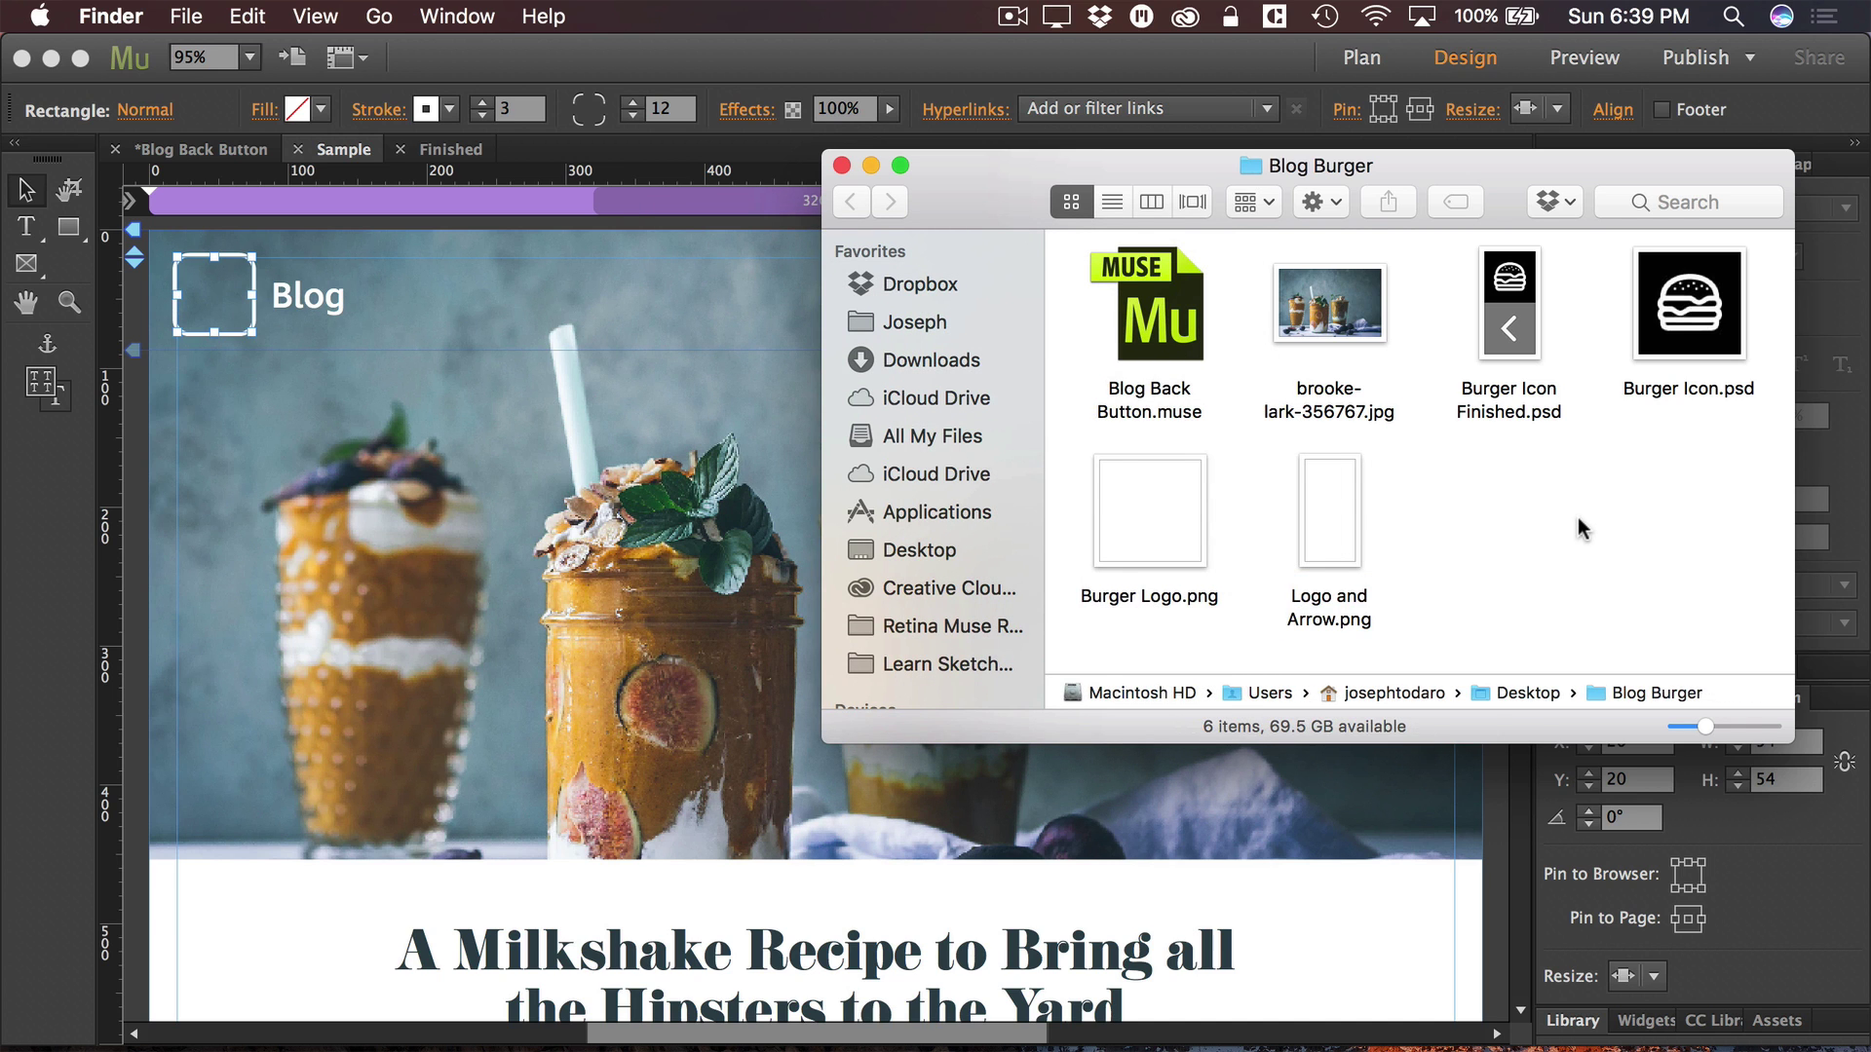
click(546, 471)
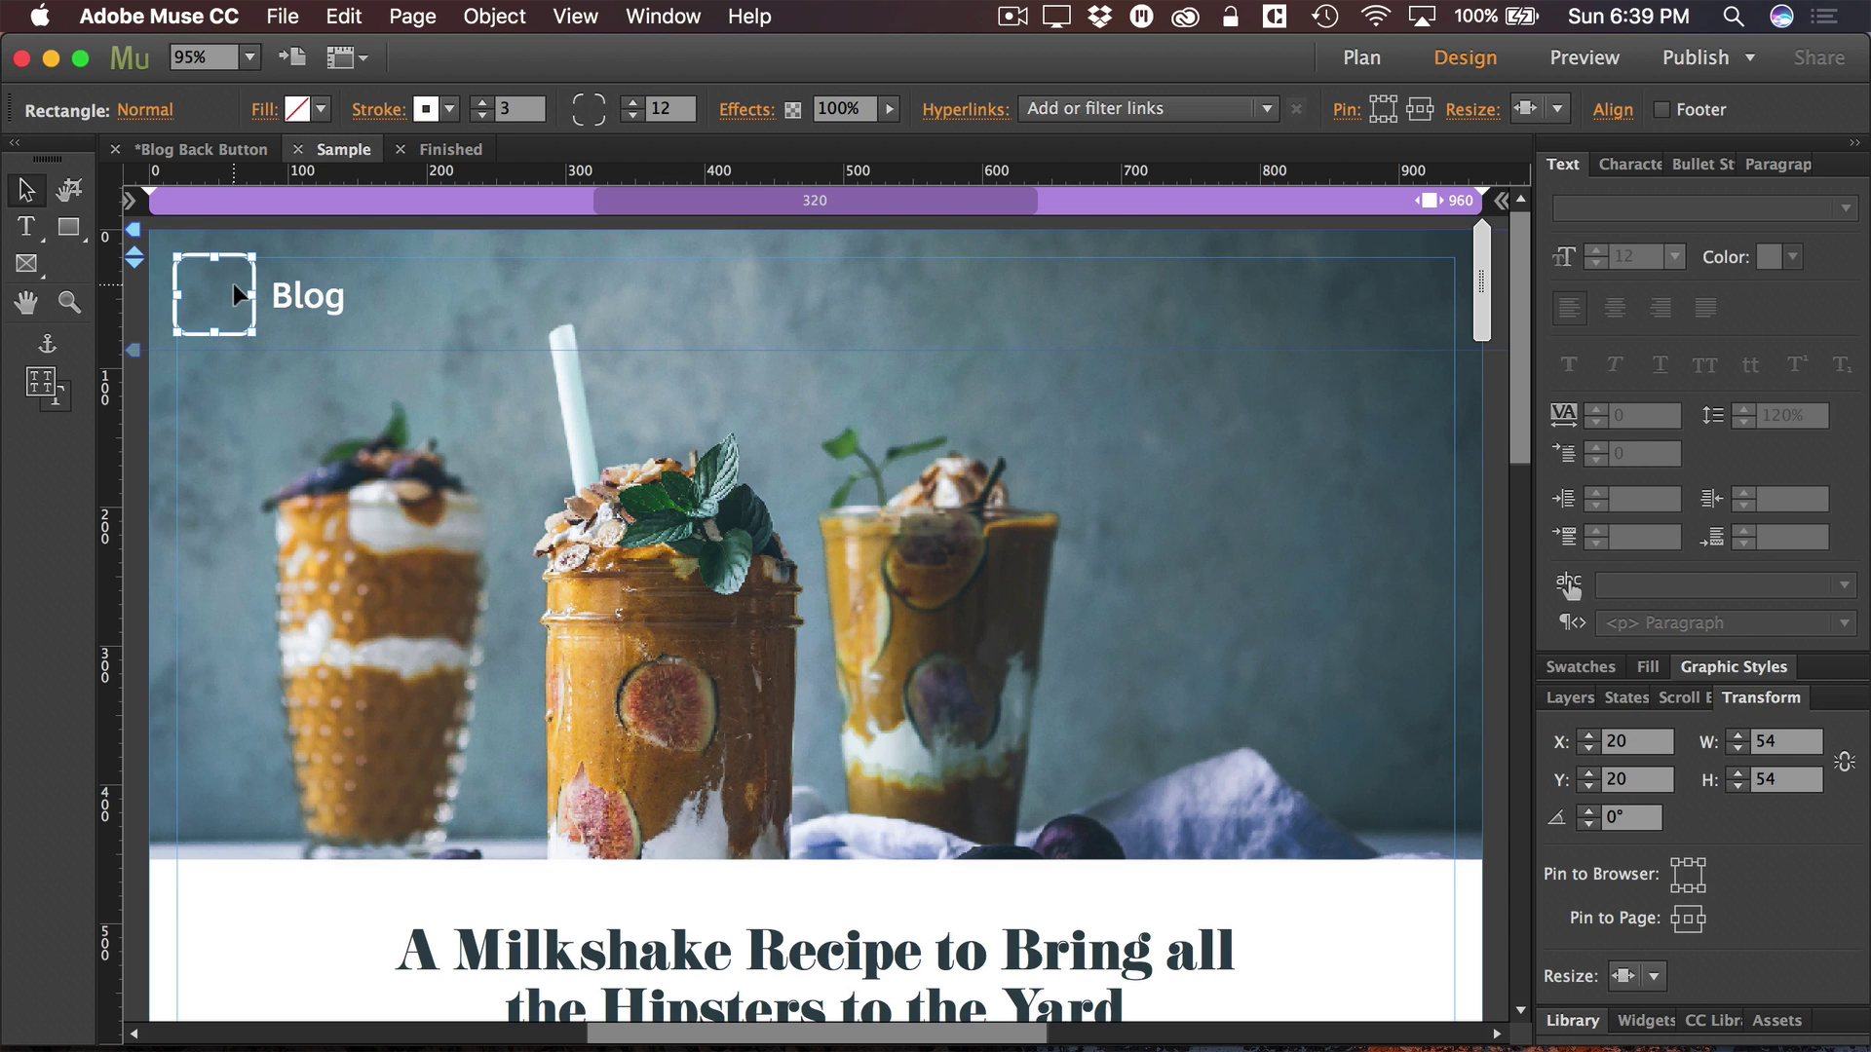
click(264, 111)
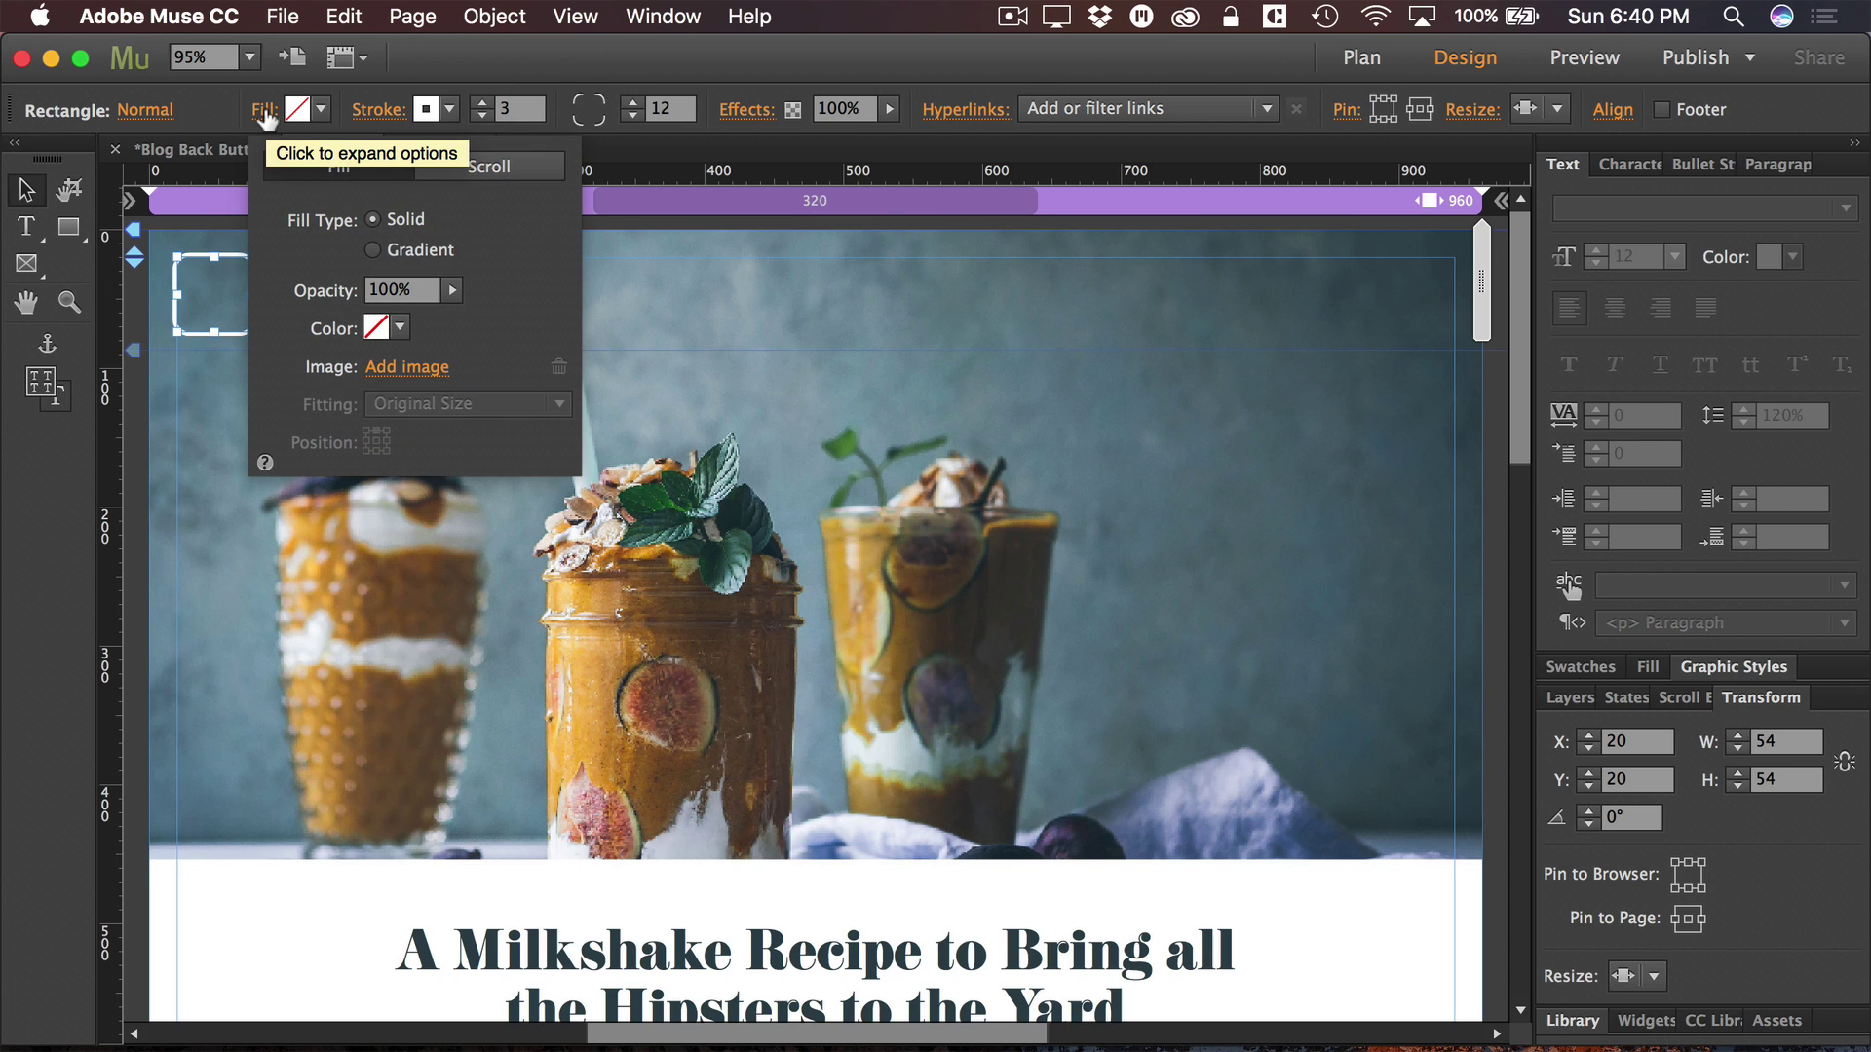
click(387, 368)
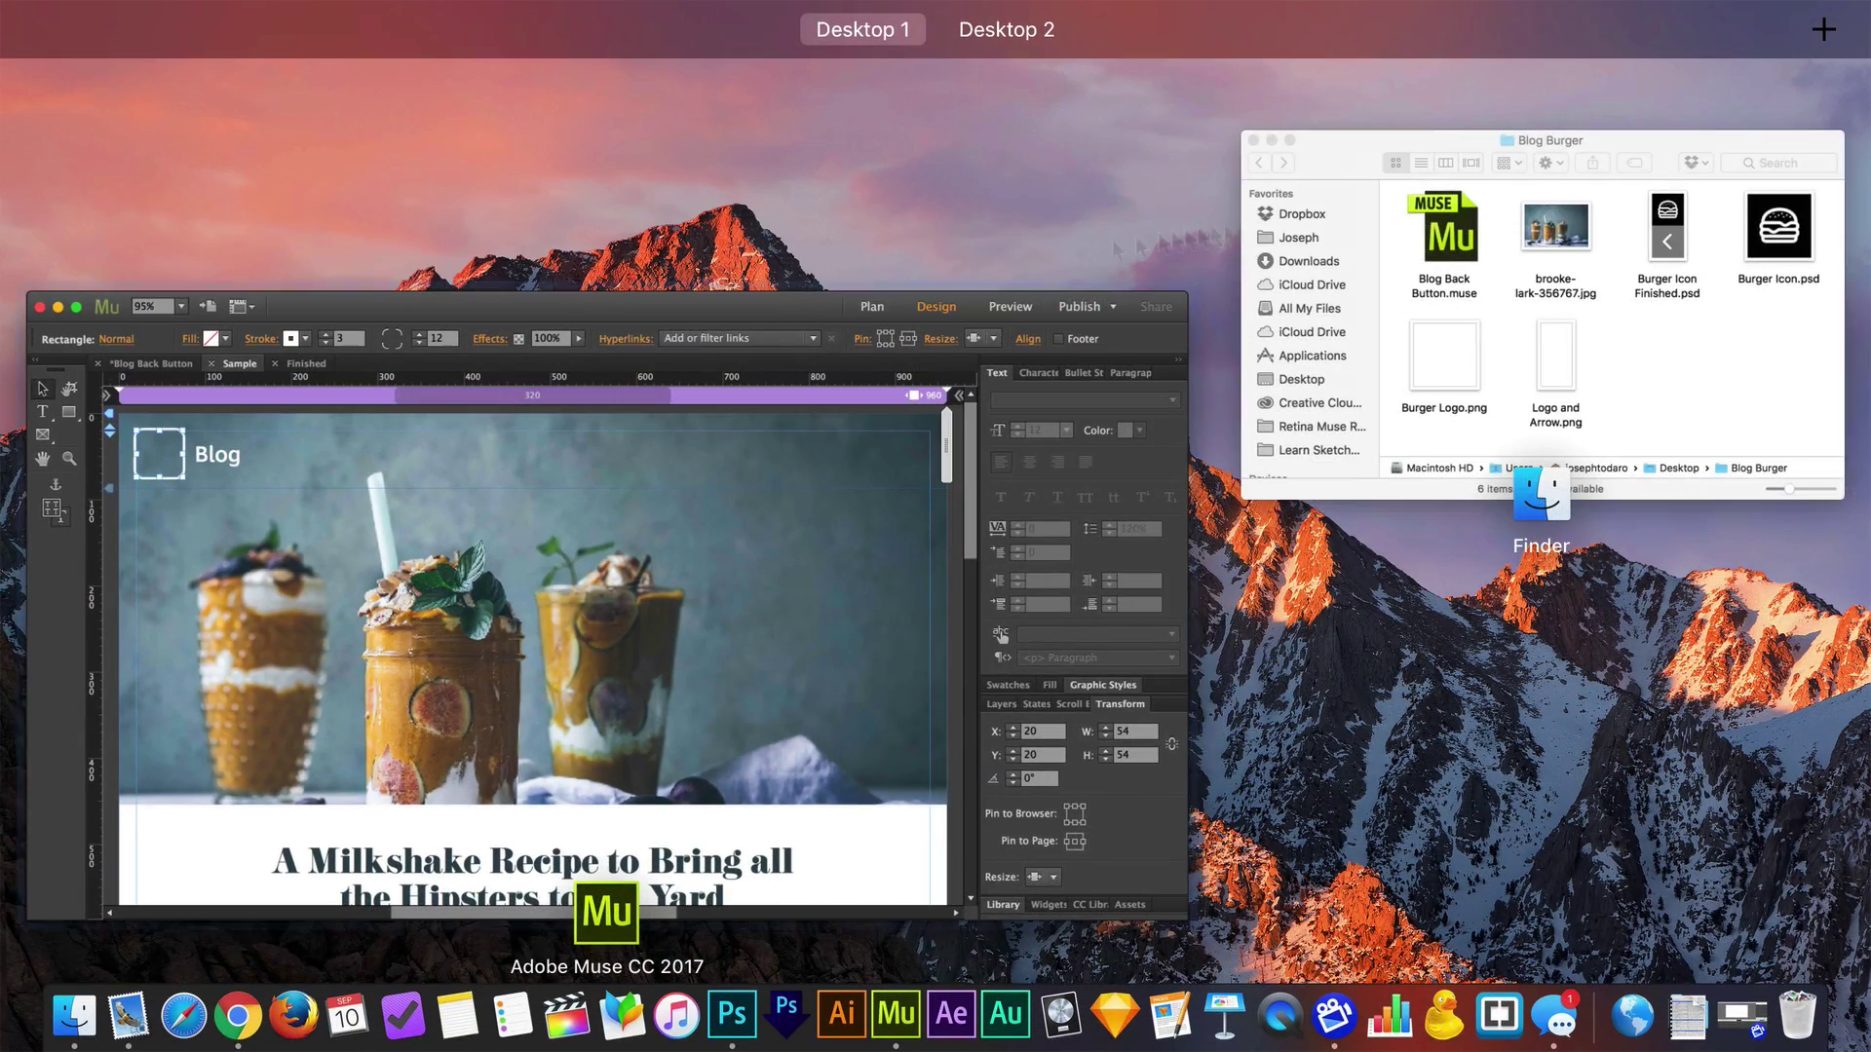
- Drag the Blog Burger folder from Finder onto the Muse Open dialog to browse it
click(1416, 202)
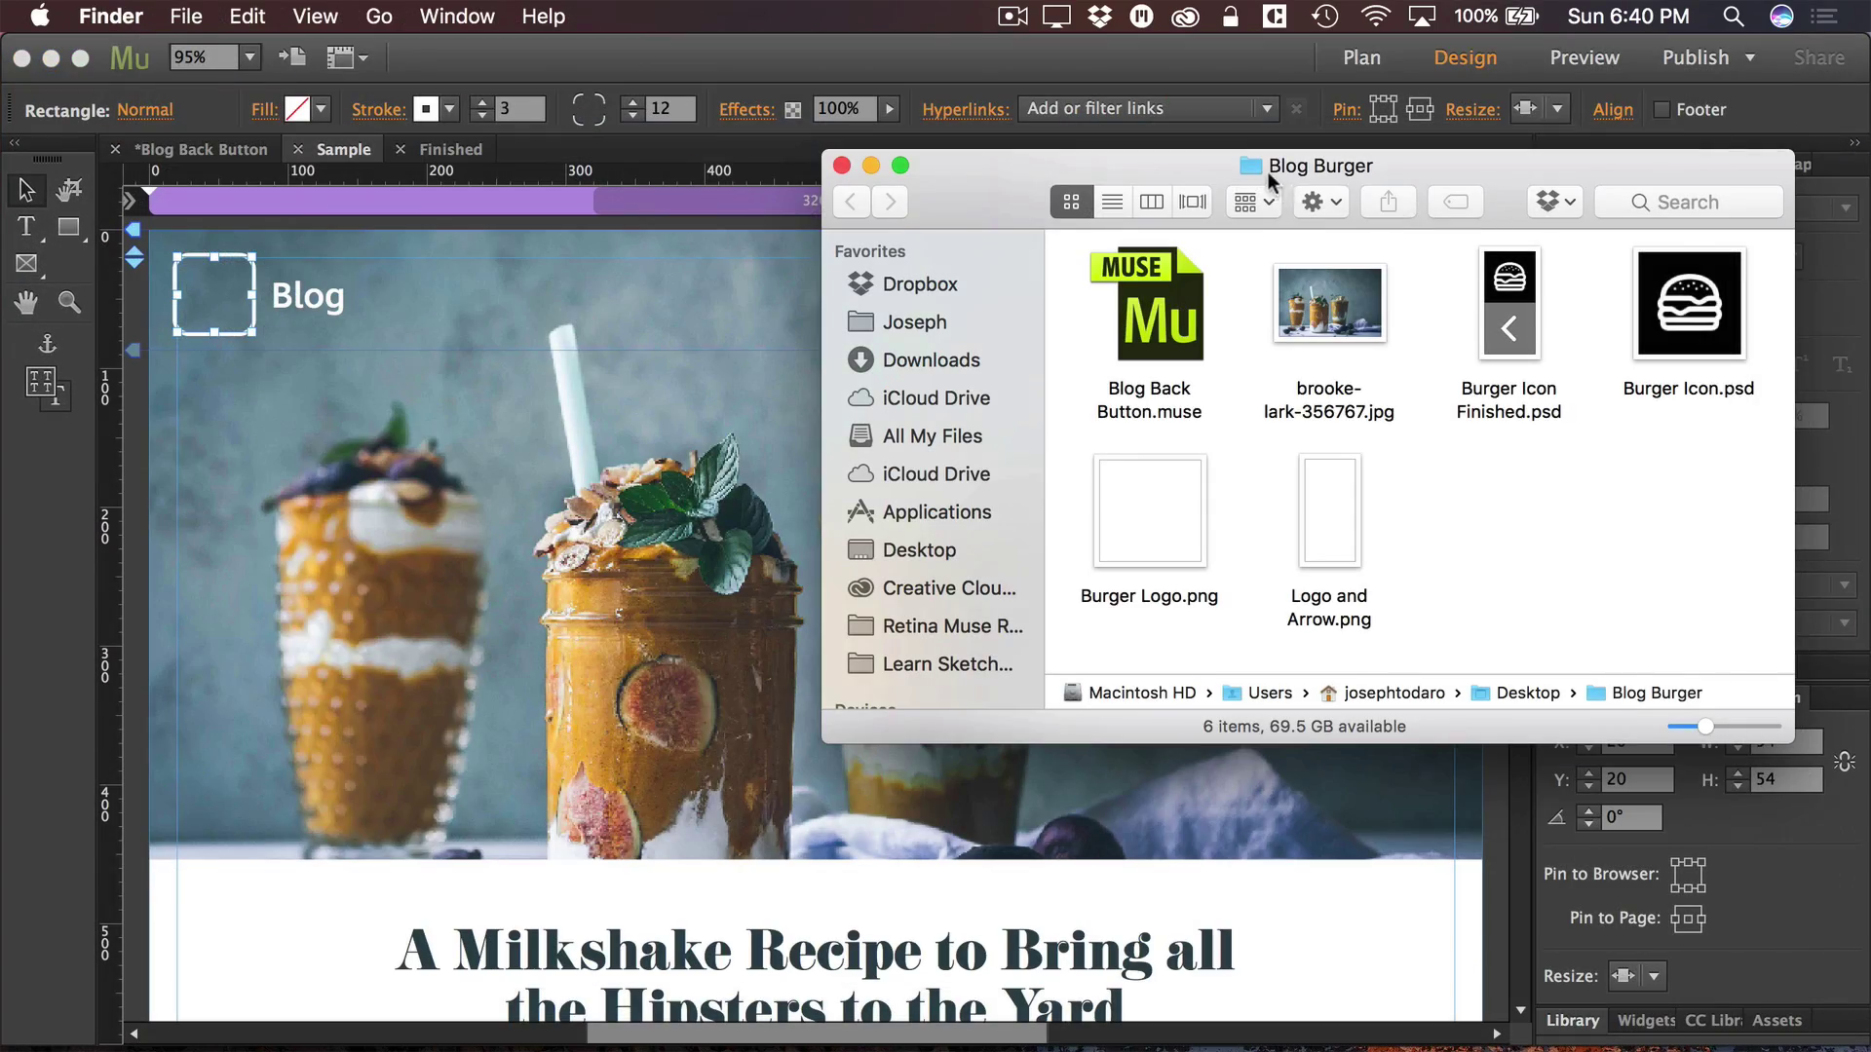
key(ctrl+Up)
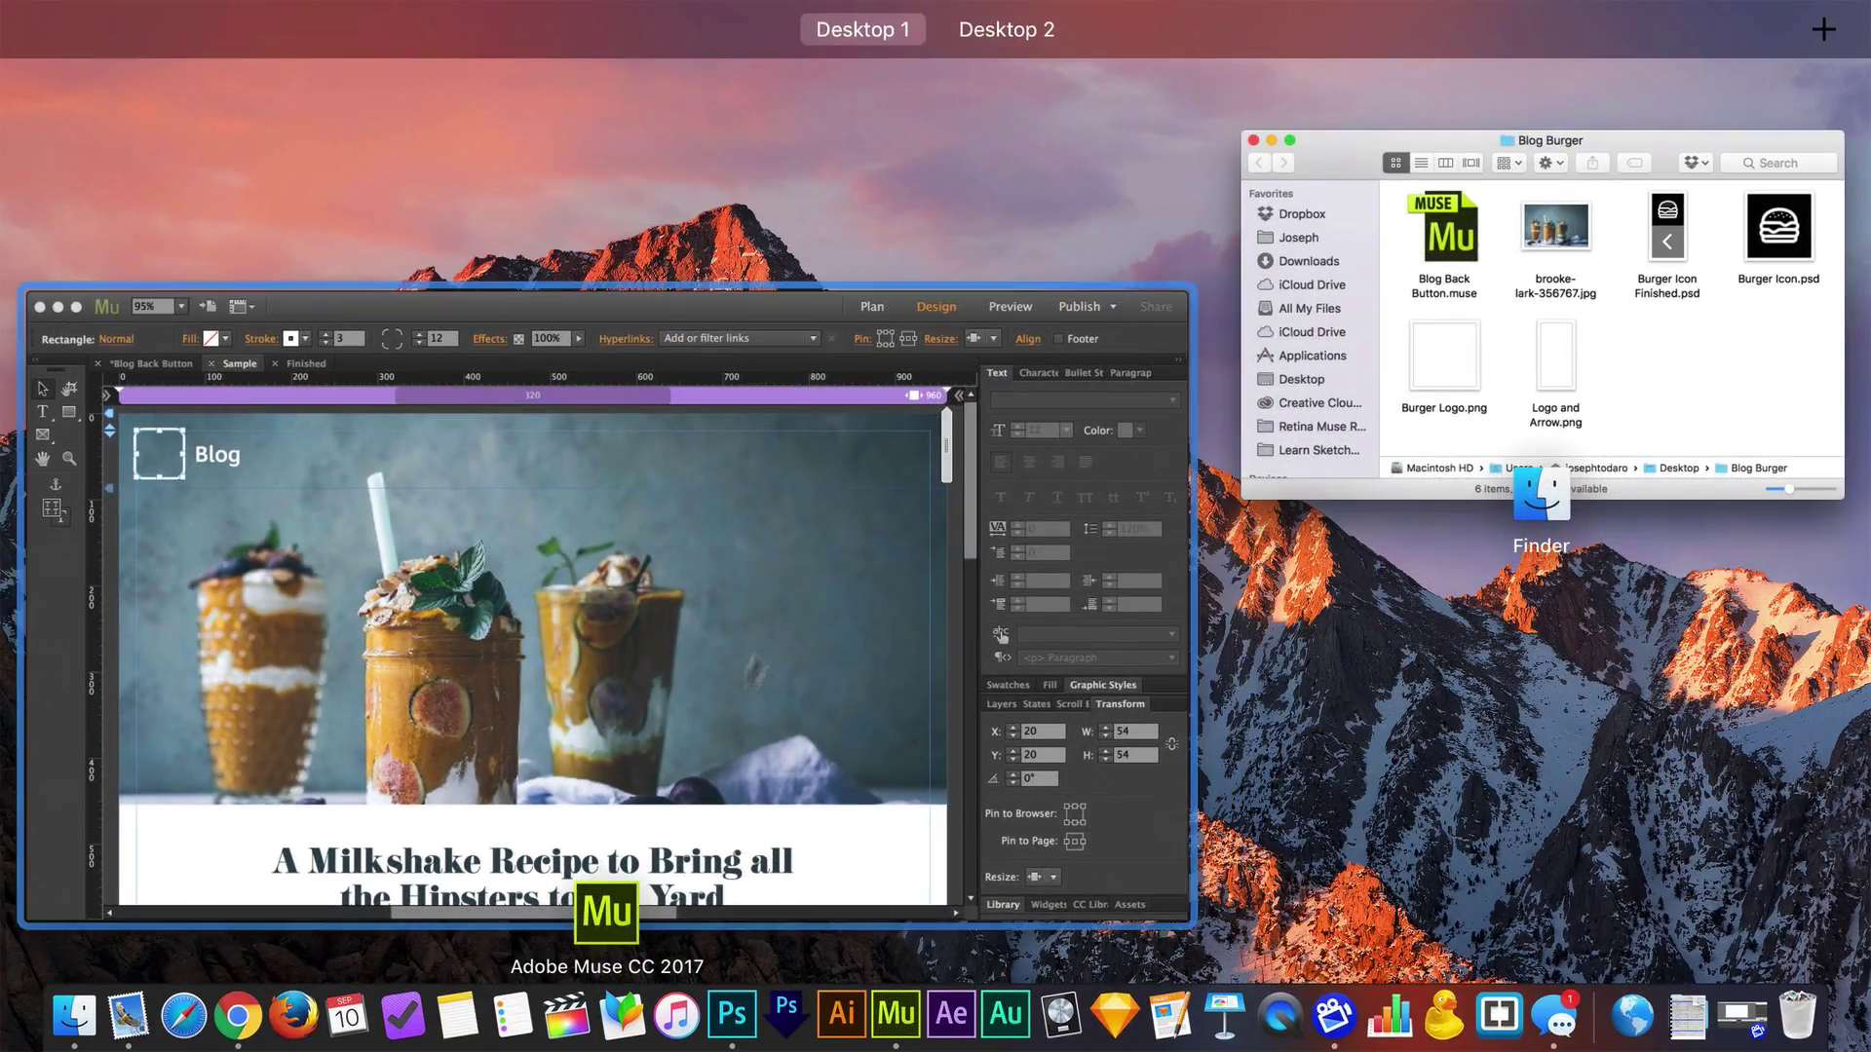
click(736, 685)
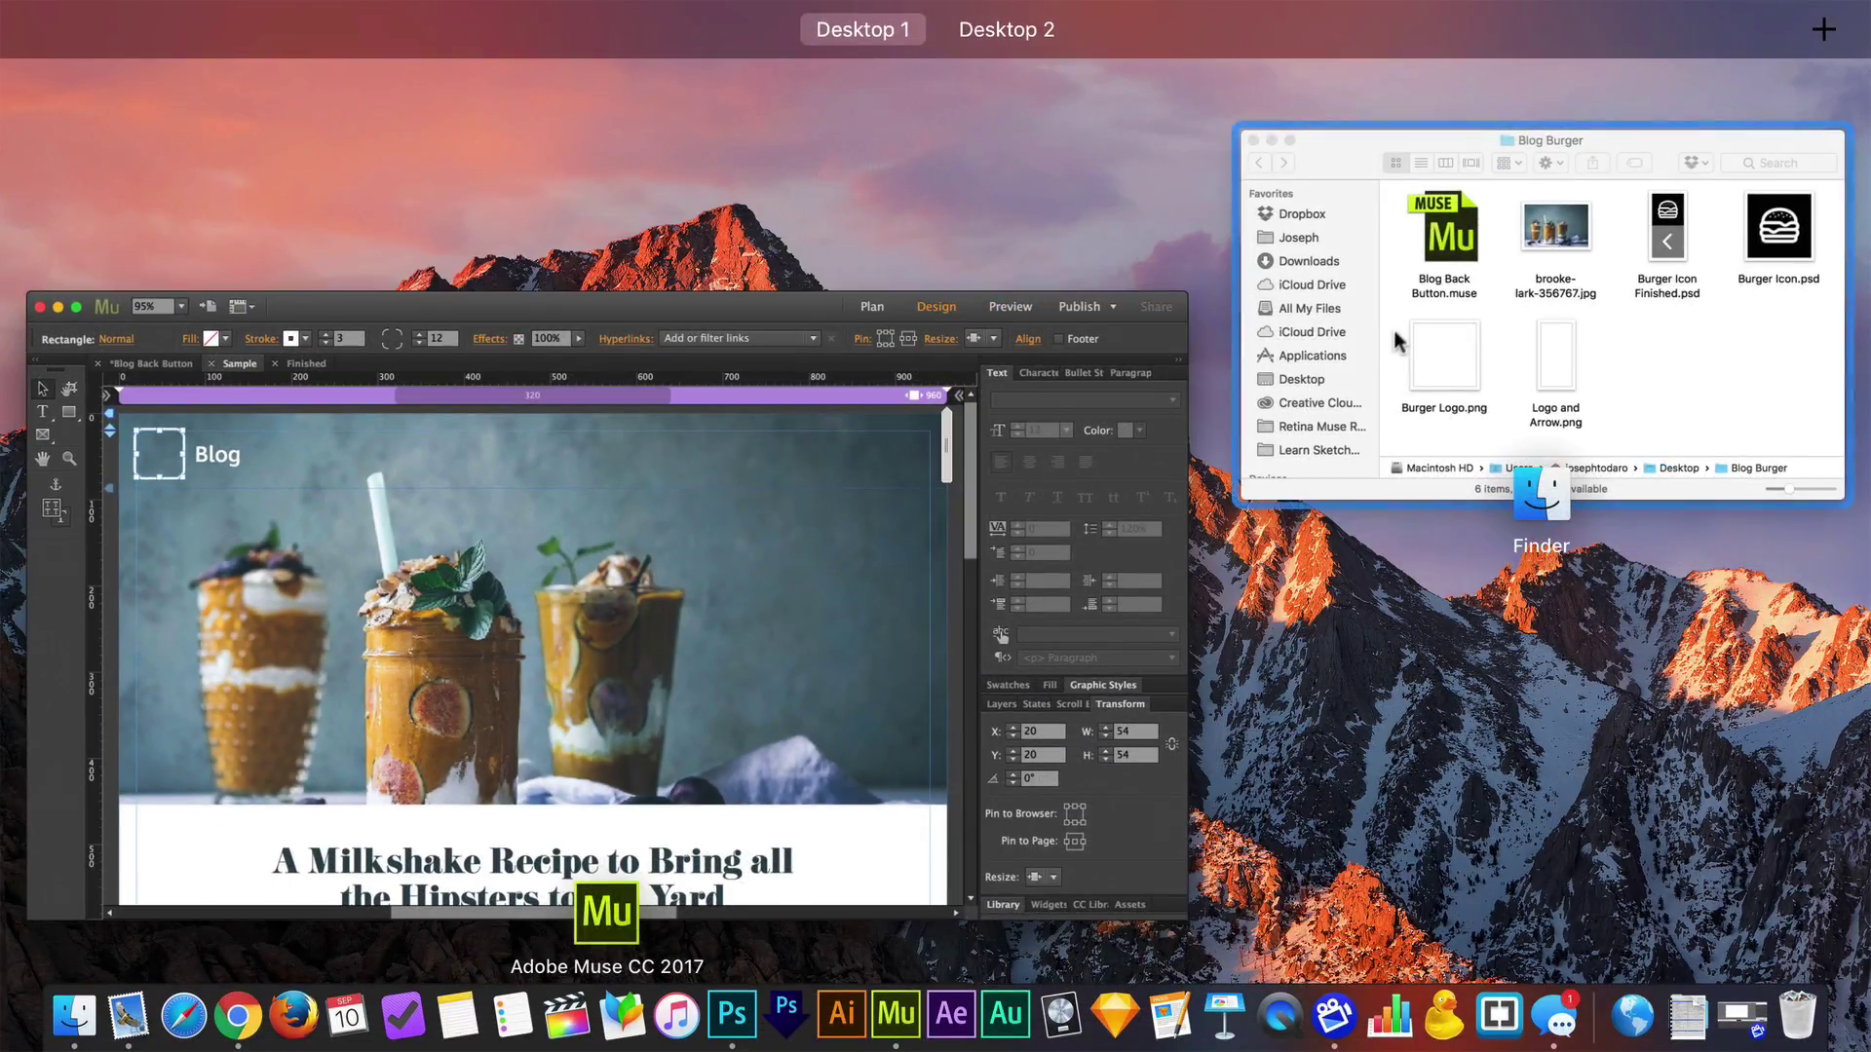
click(1423, 484)
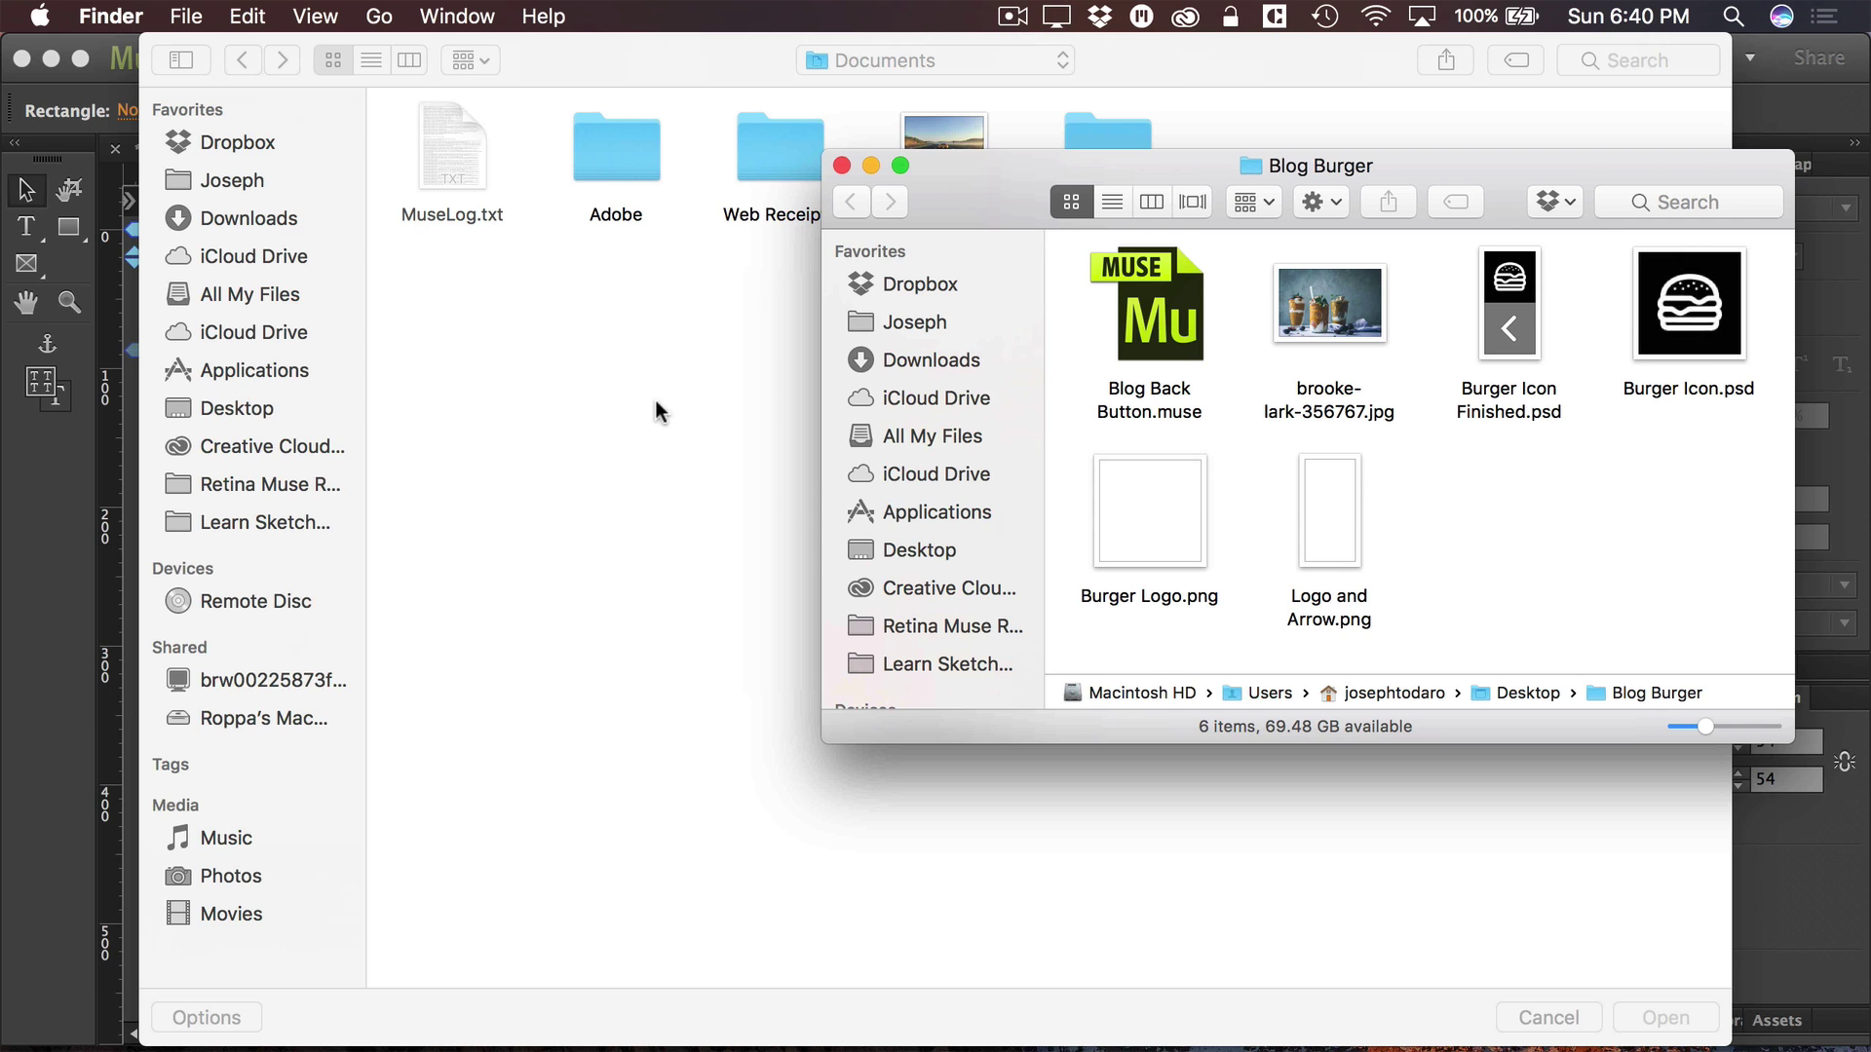
drag(1004, 196, 1076, 201)
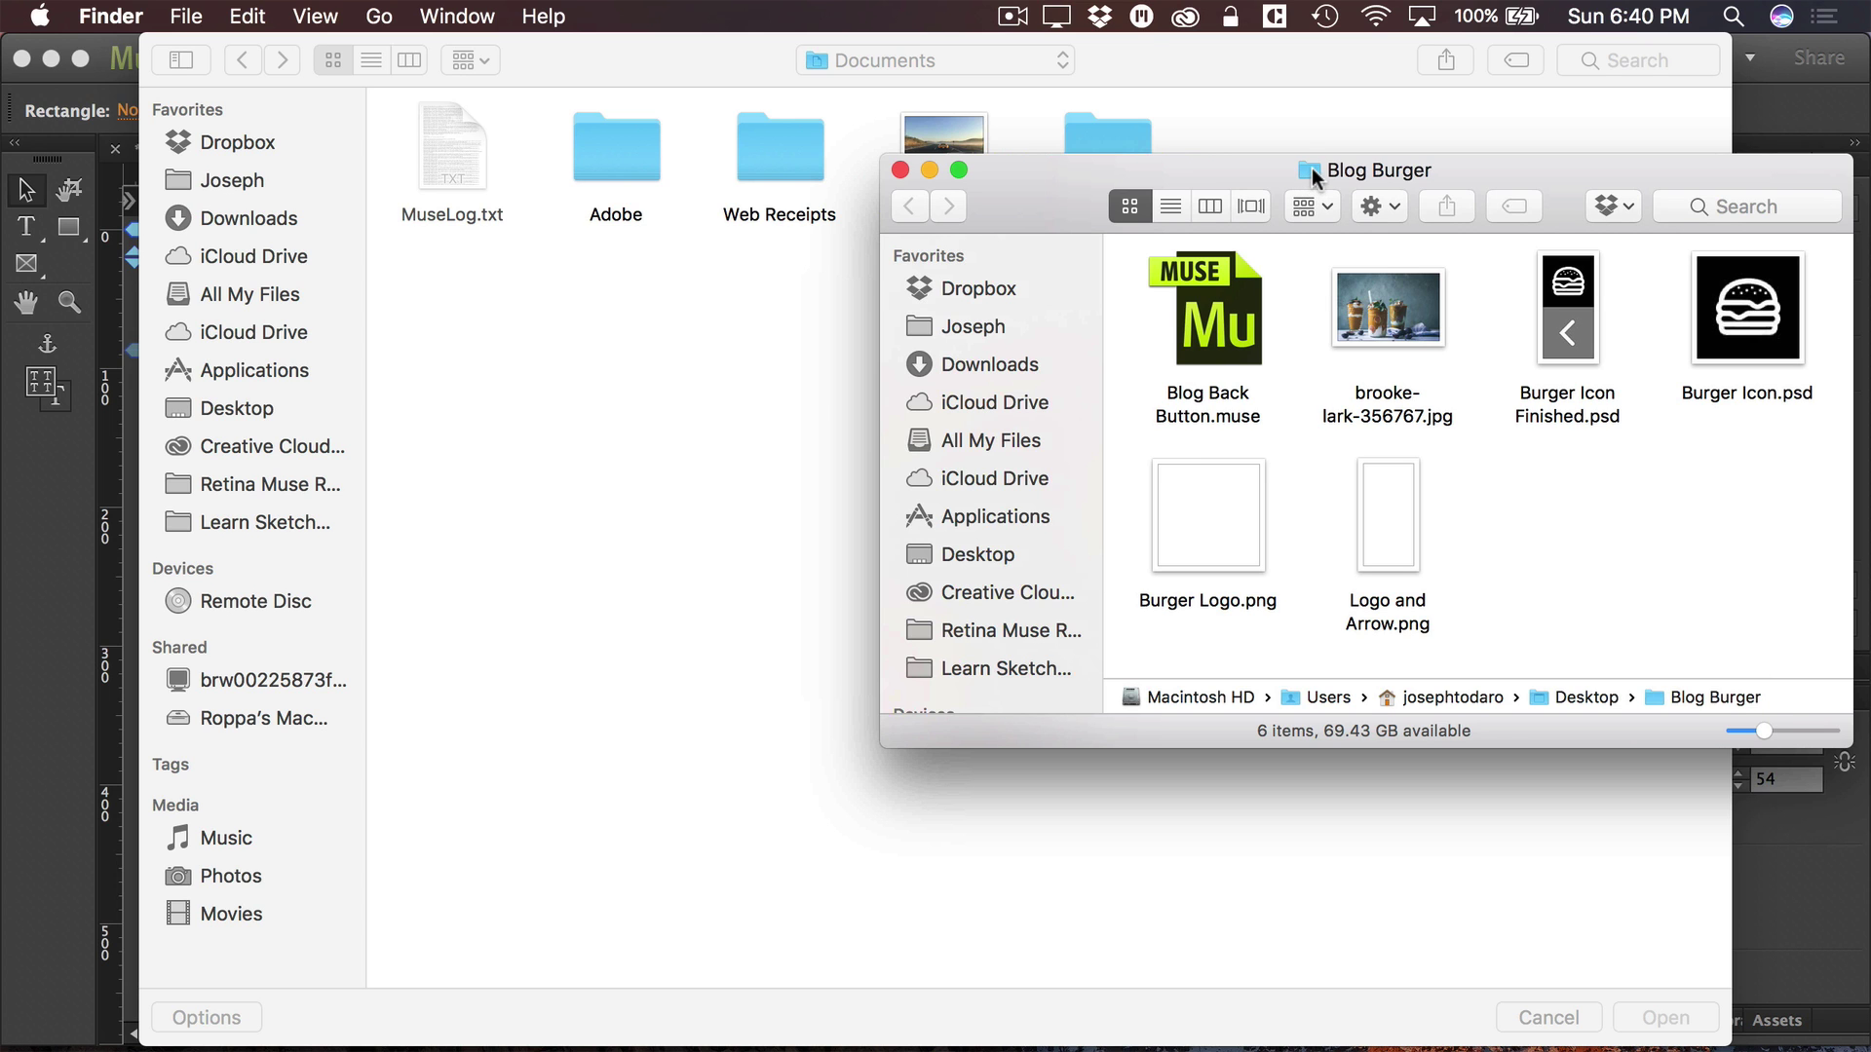
drag(1309, 165, 1278, 194)
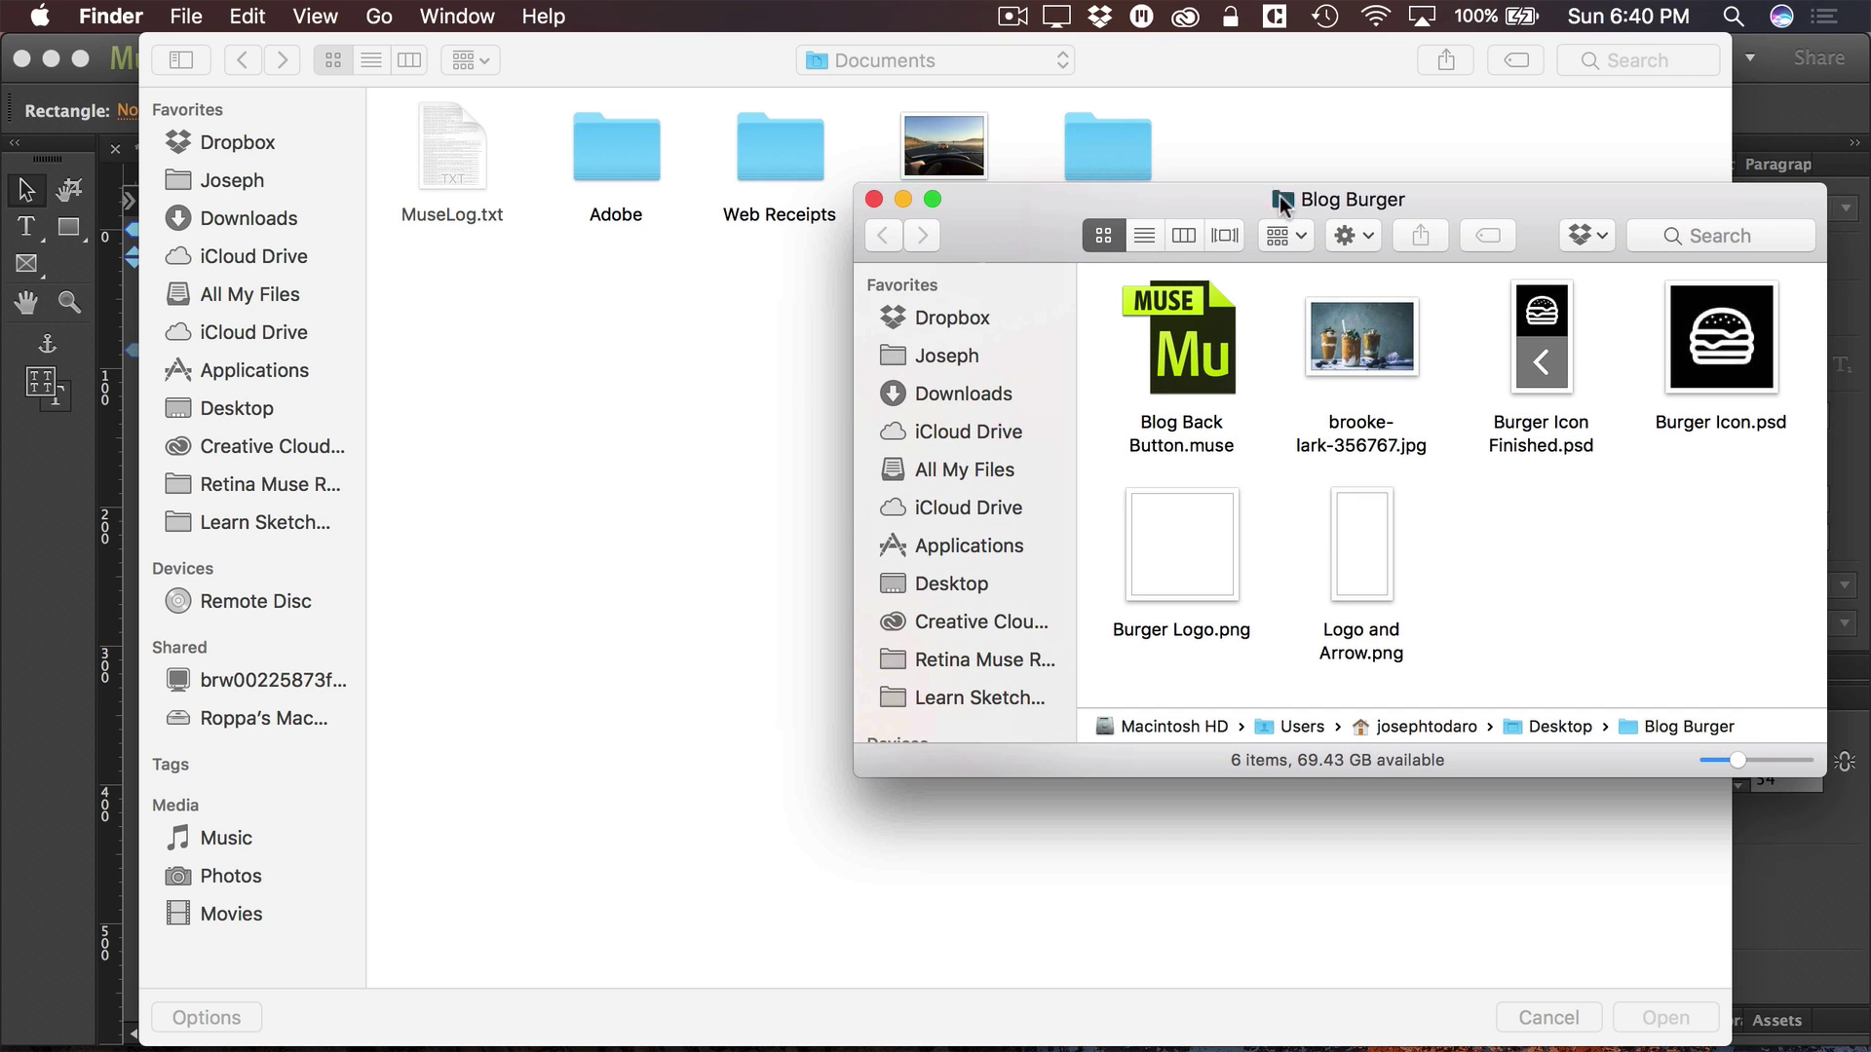
drag(1282, 204, 653, 398)
click(639, 60)
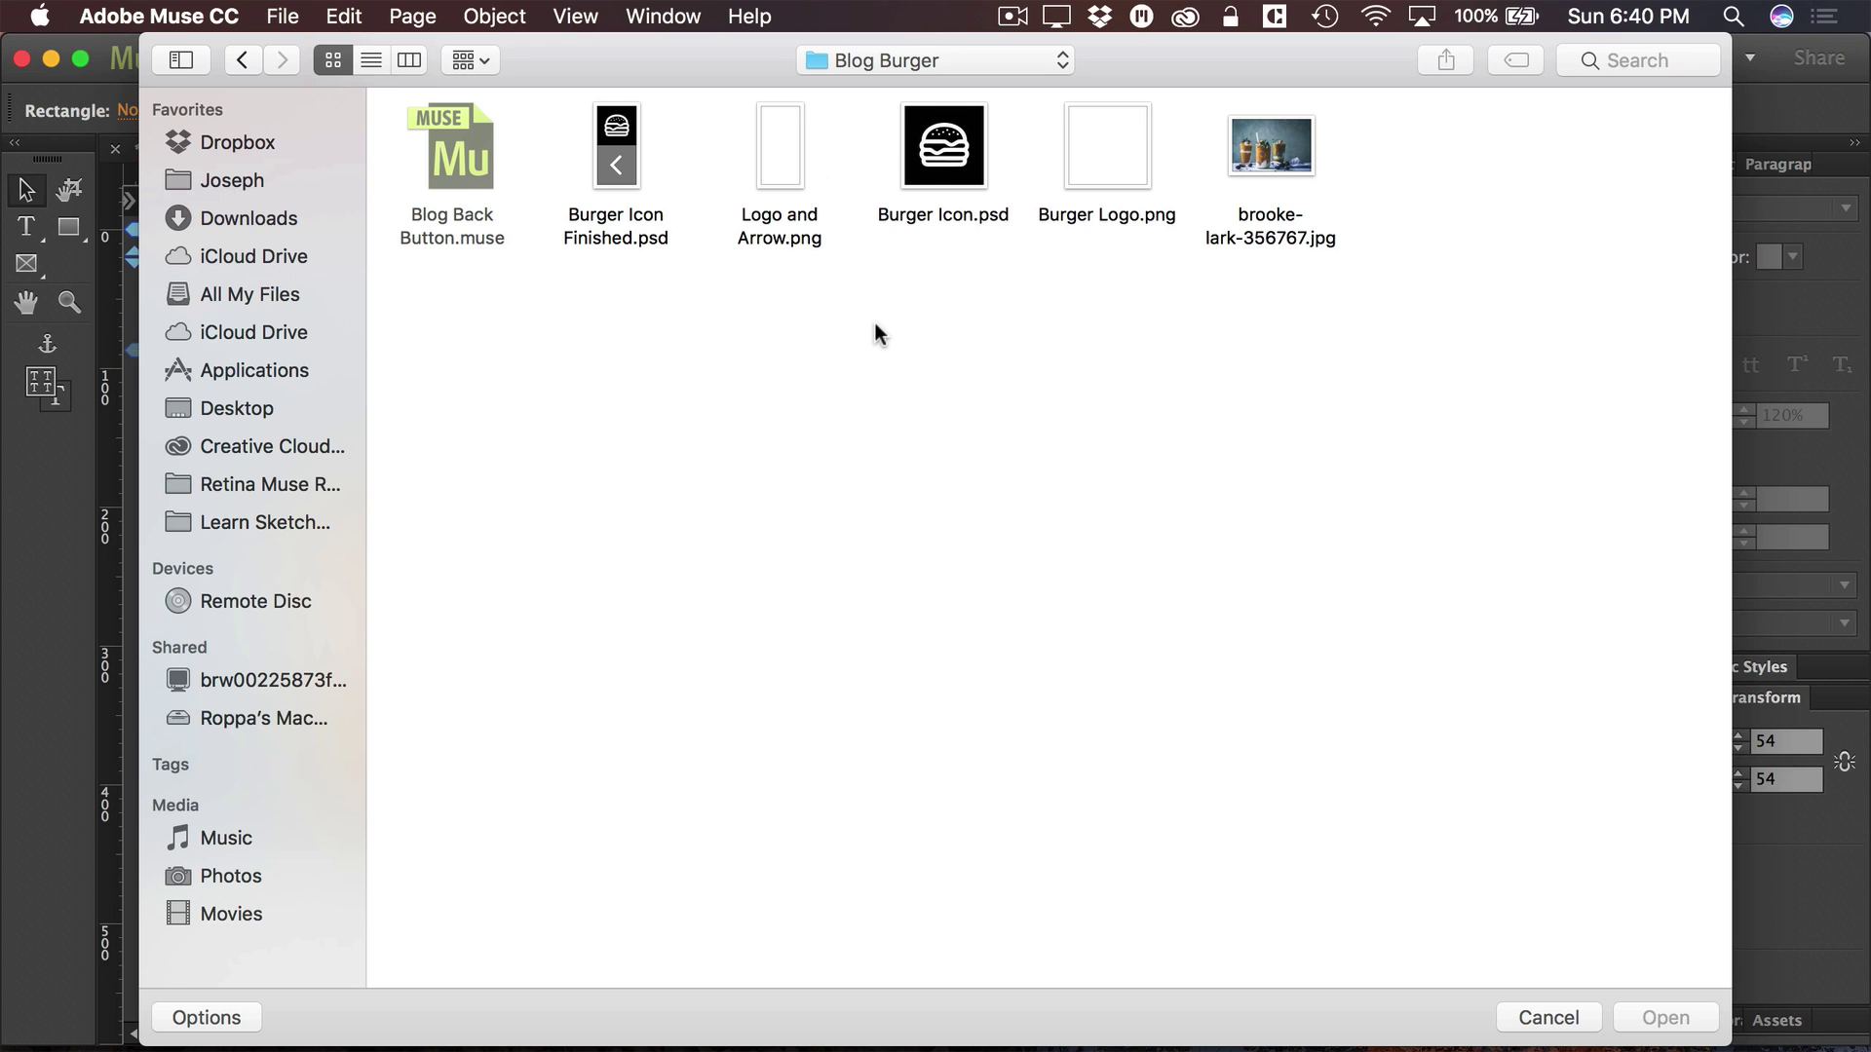
- Set Logo and Arrow.png as the rectangle's fill image and check it in the Fill options
click(792, 148)
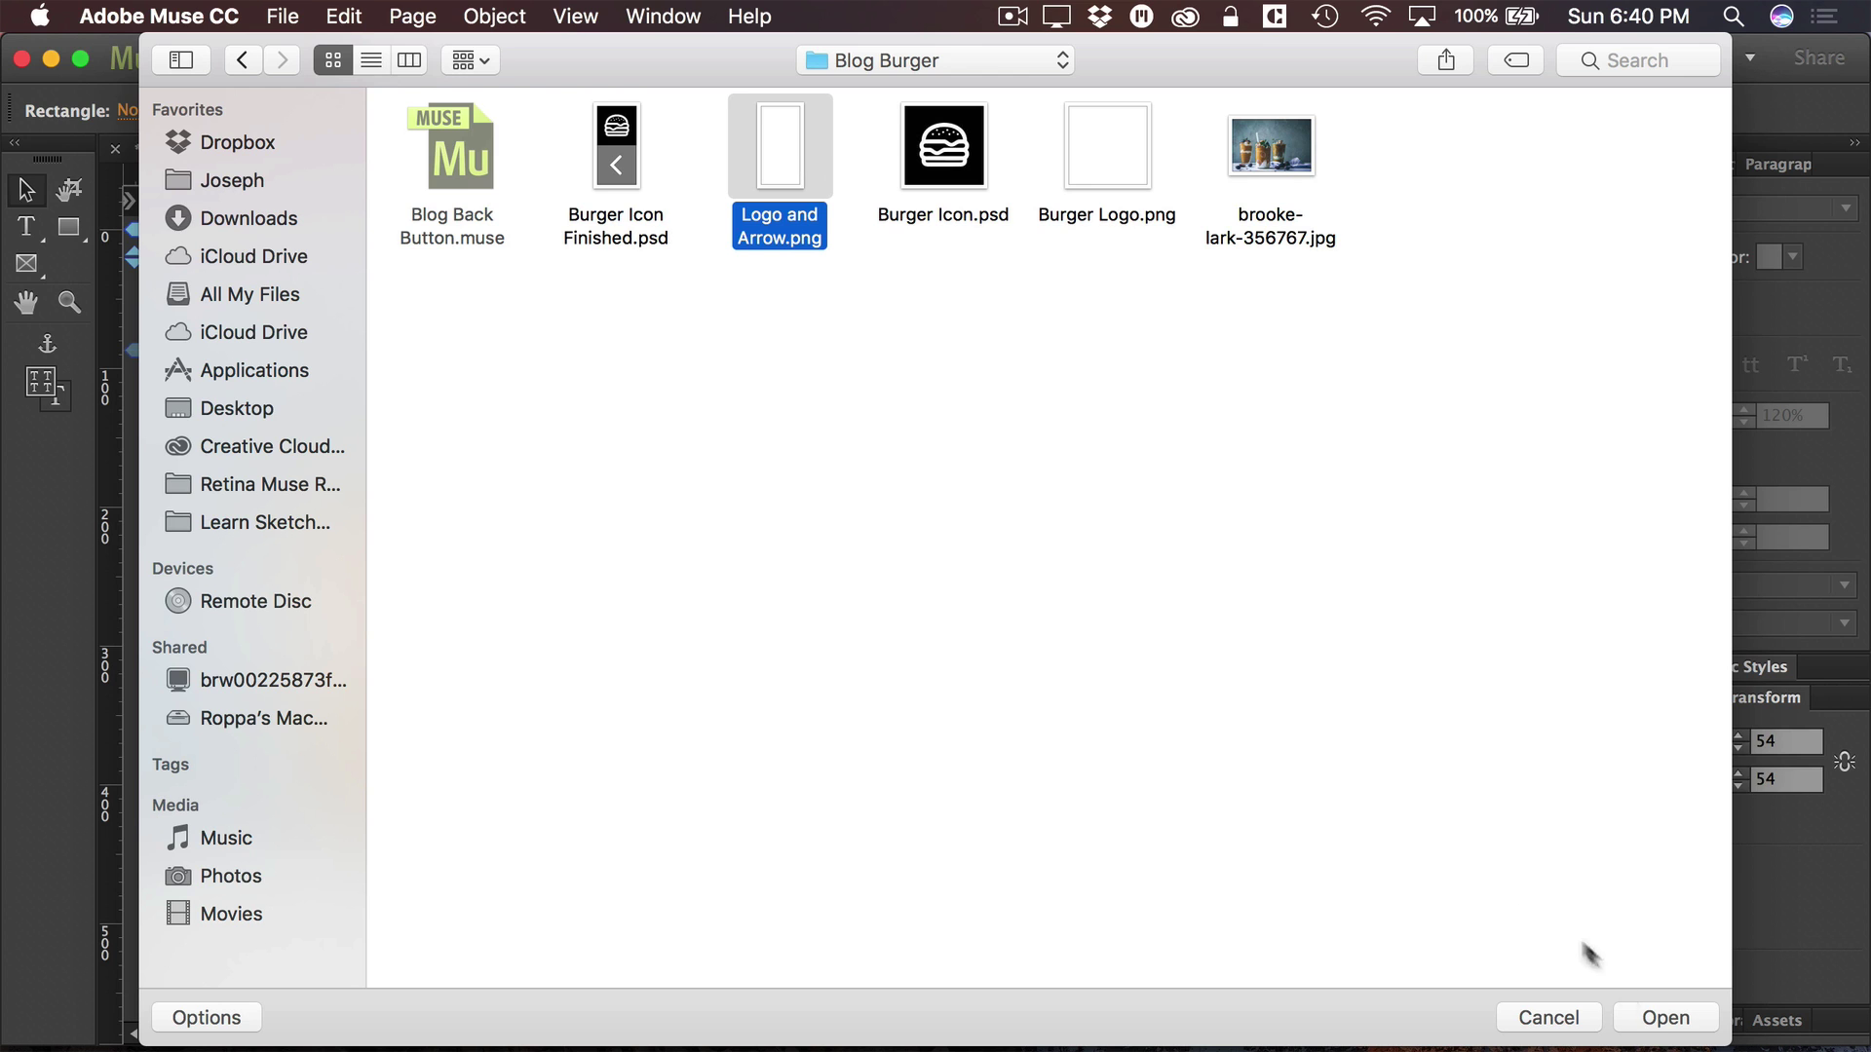
click(1662, 1017)
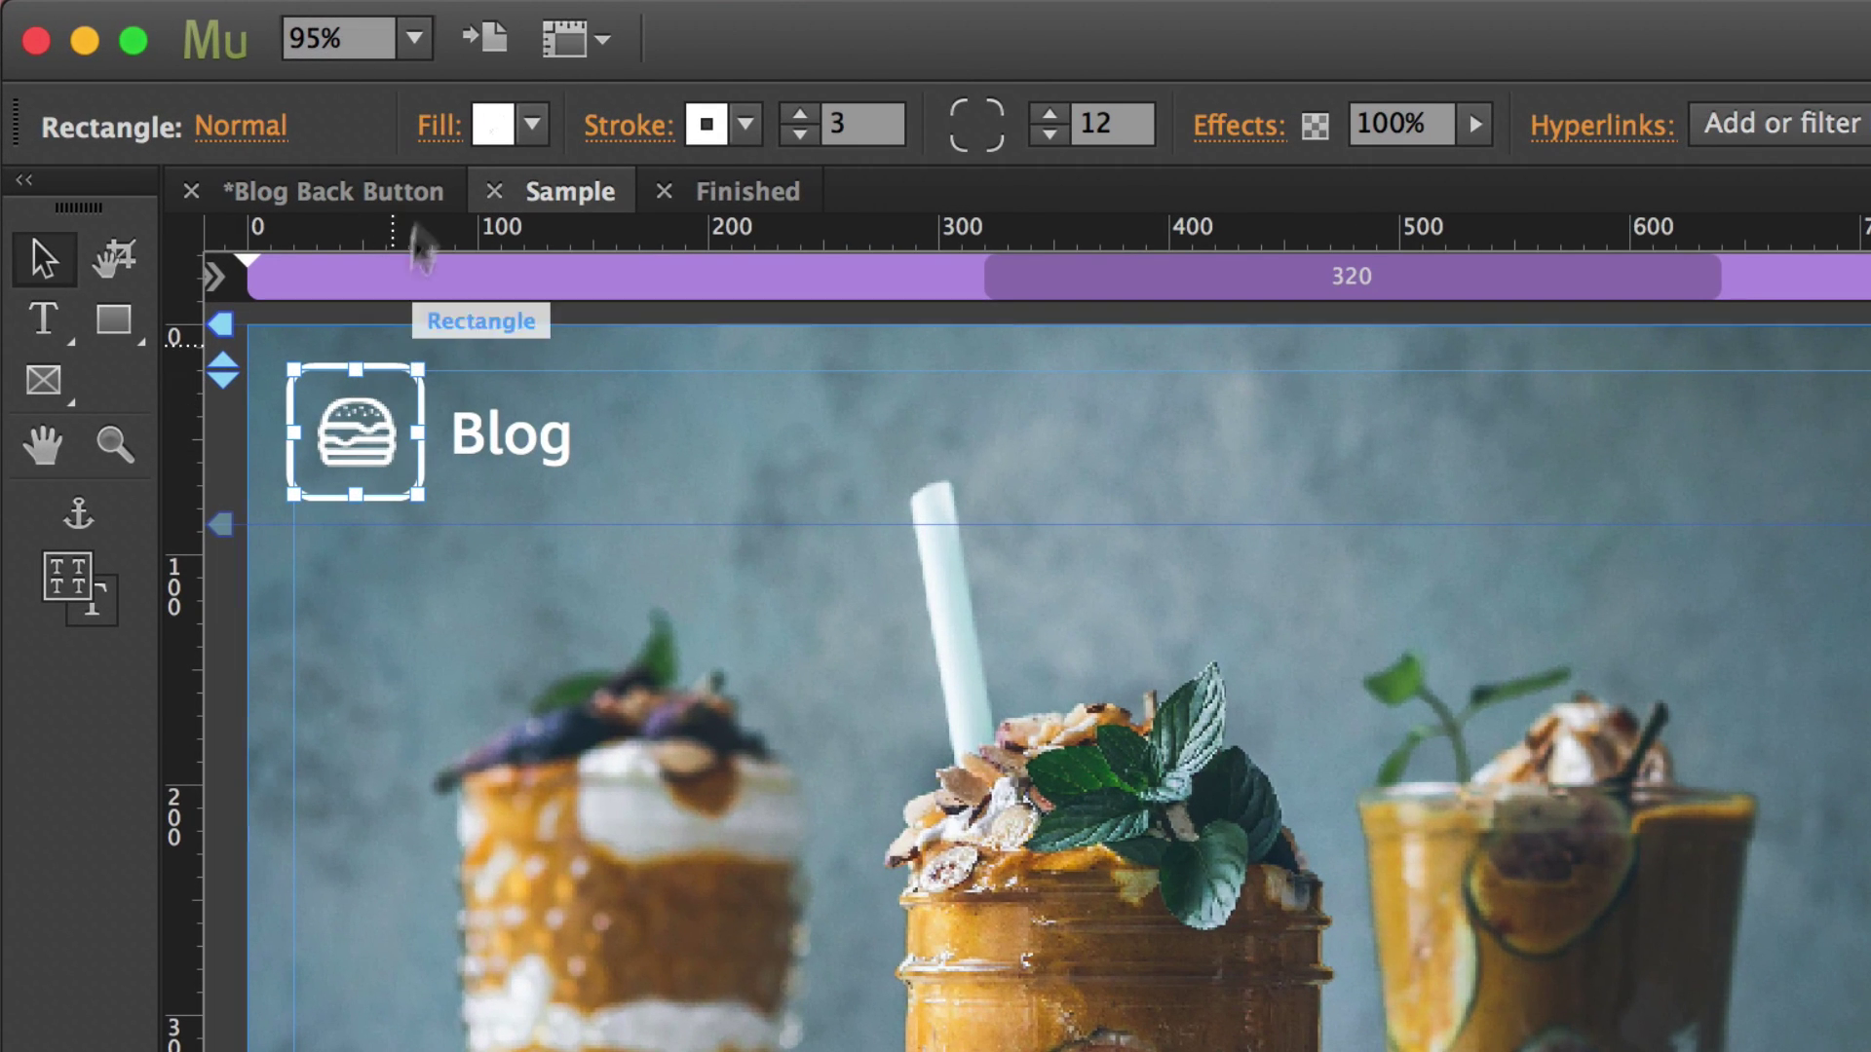
click(441, 144)
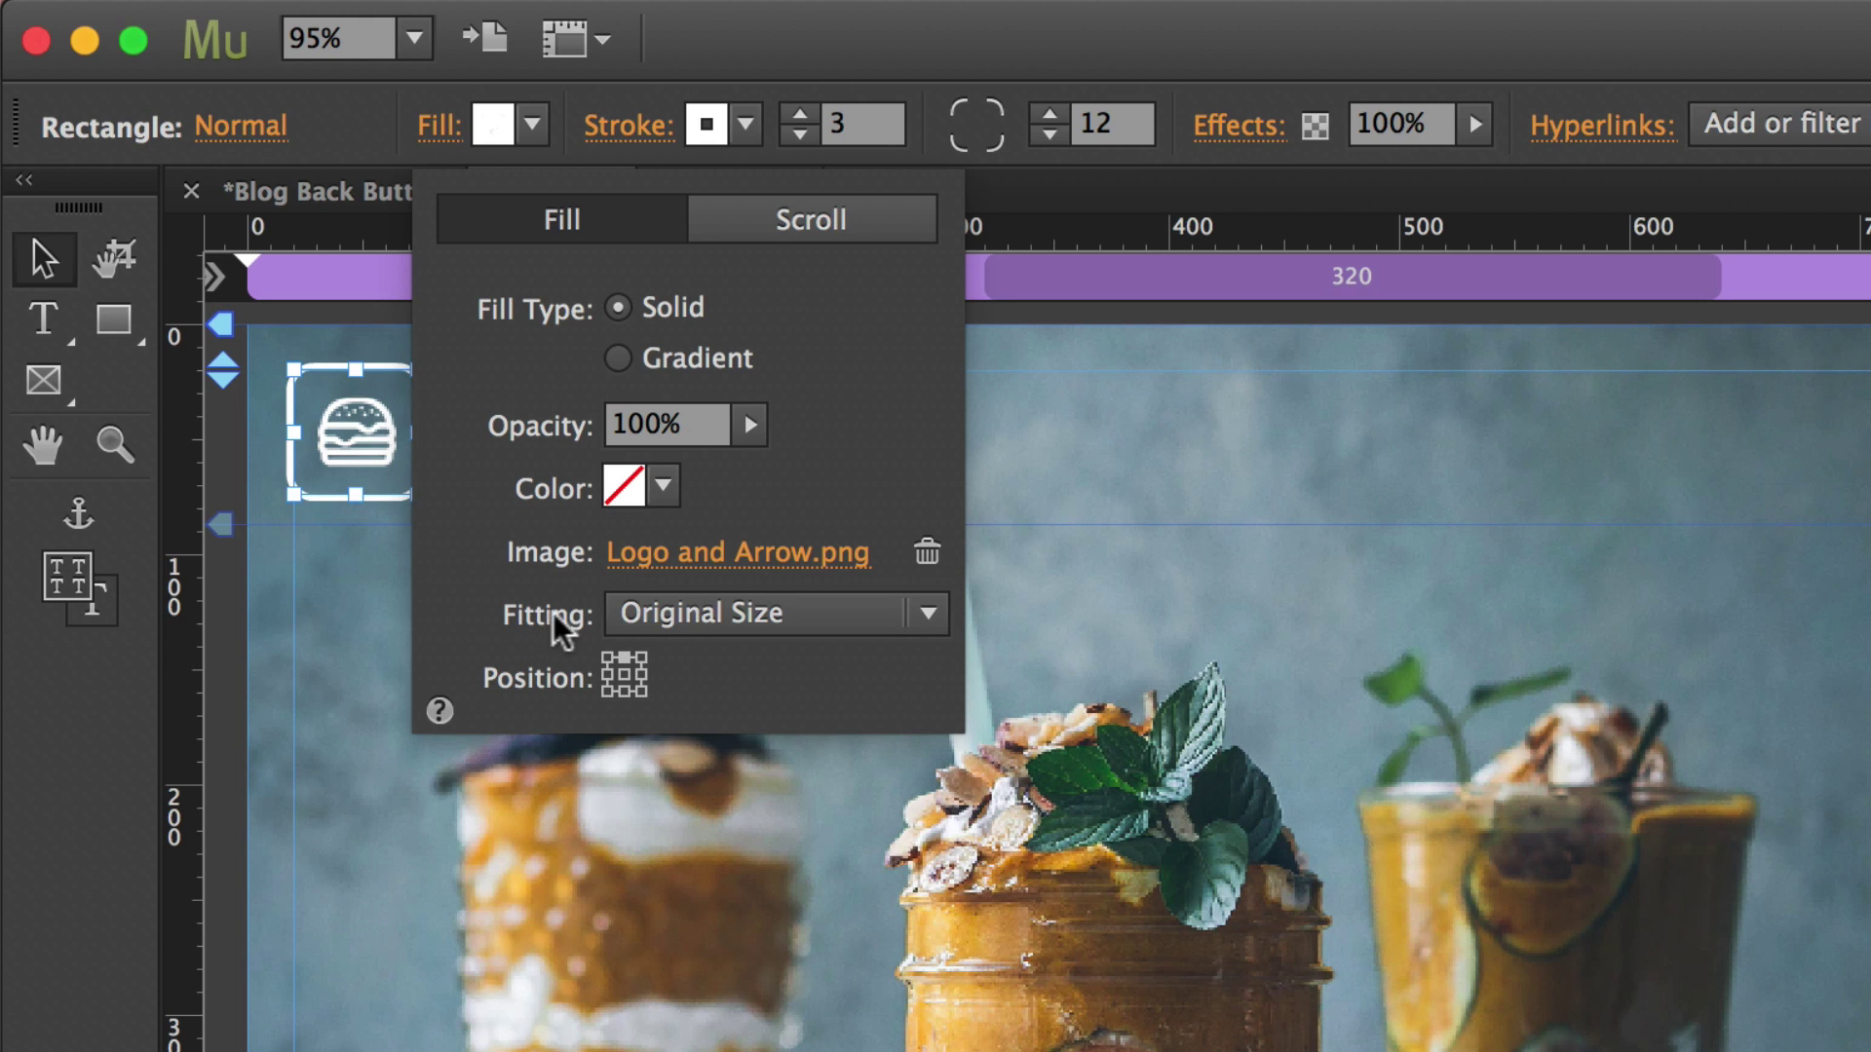
click(774, 608)
click(774, 605)
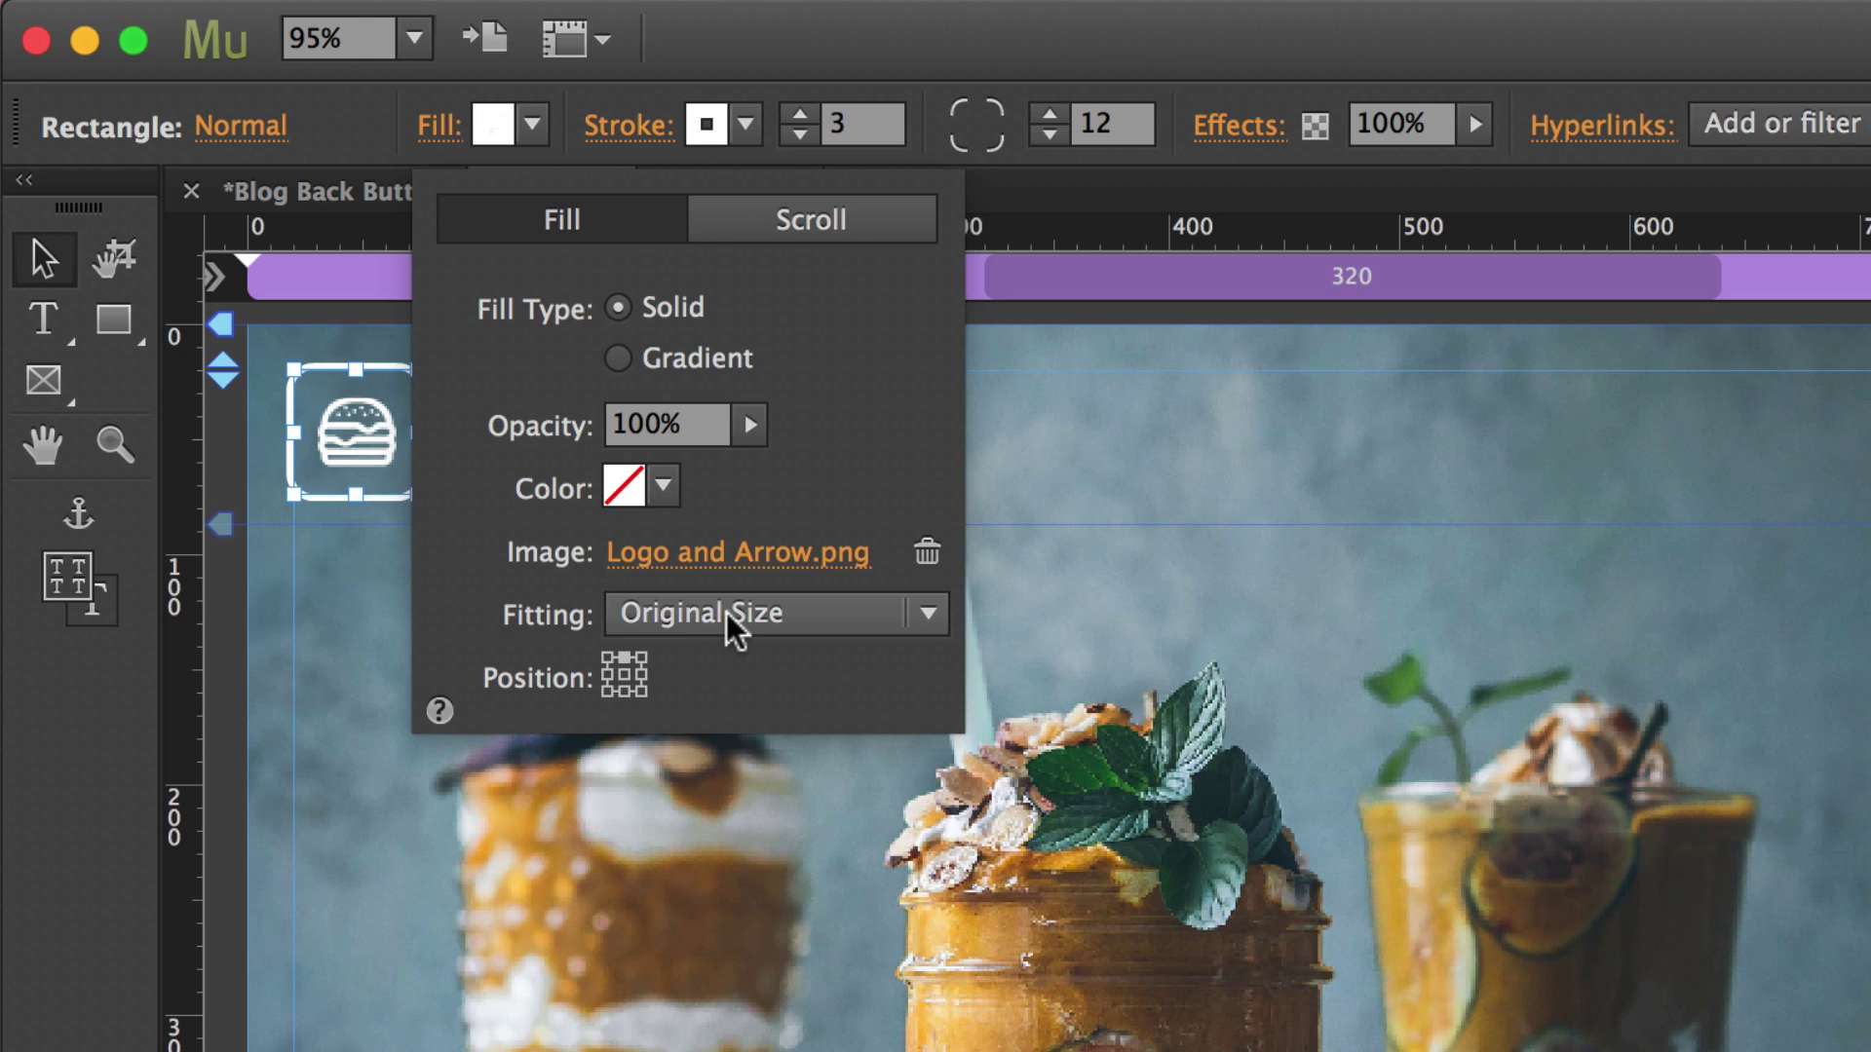
click(662, 485)
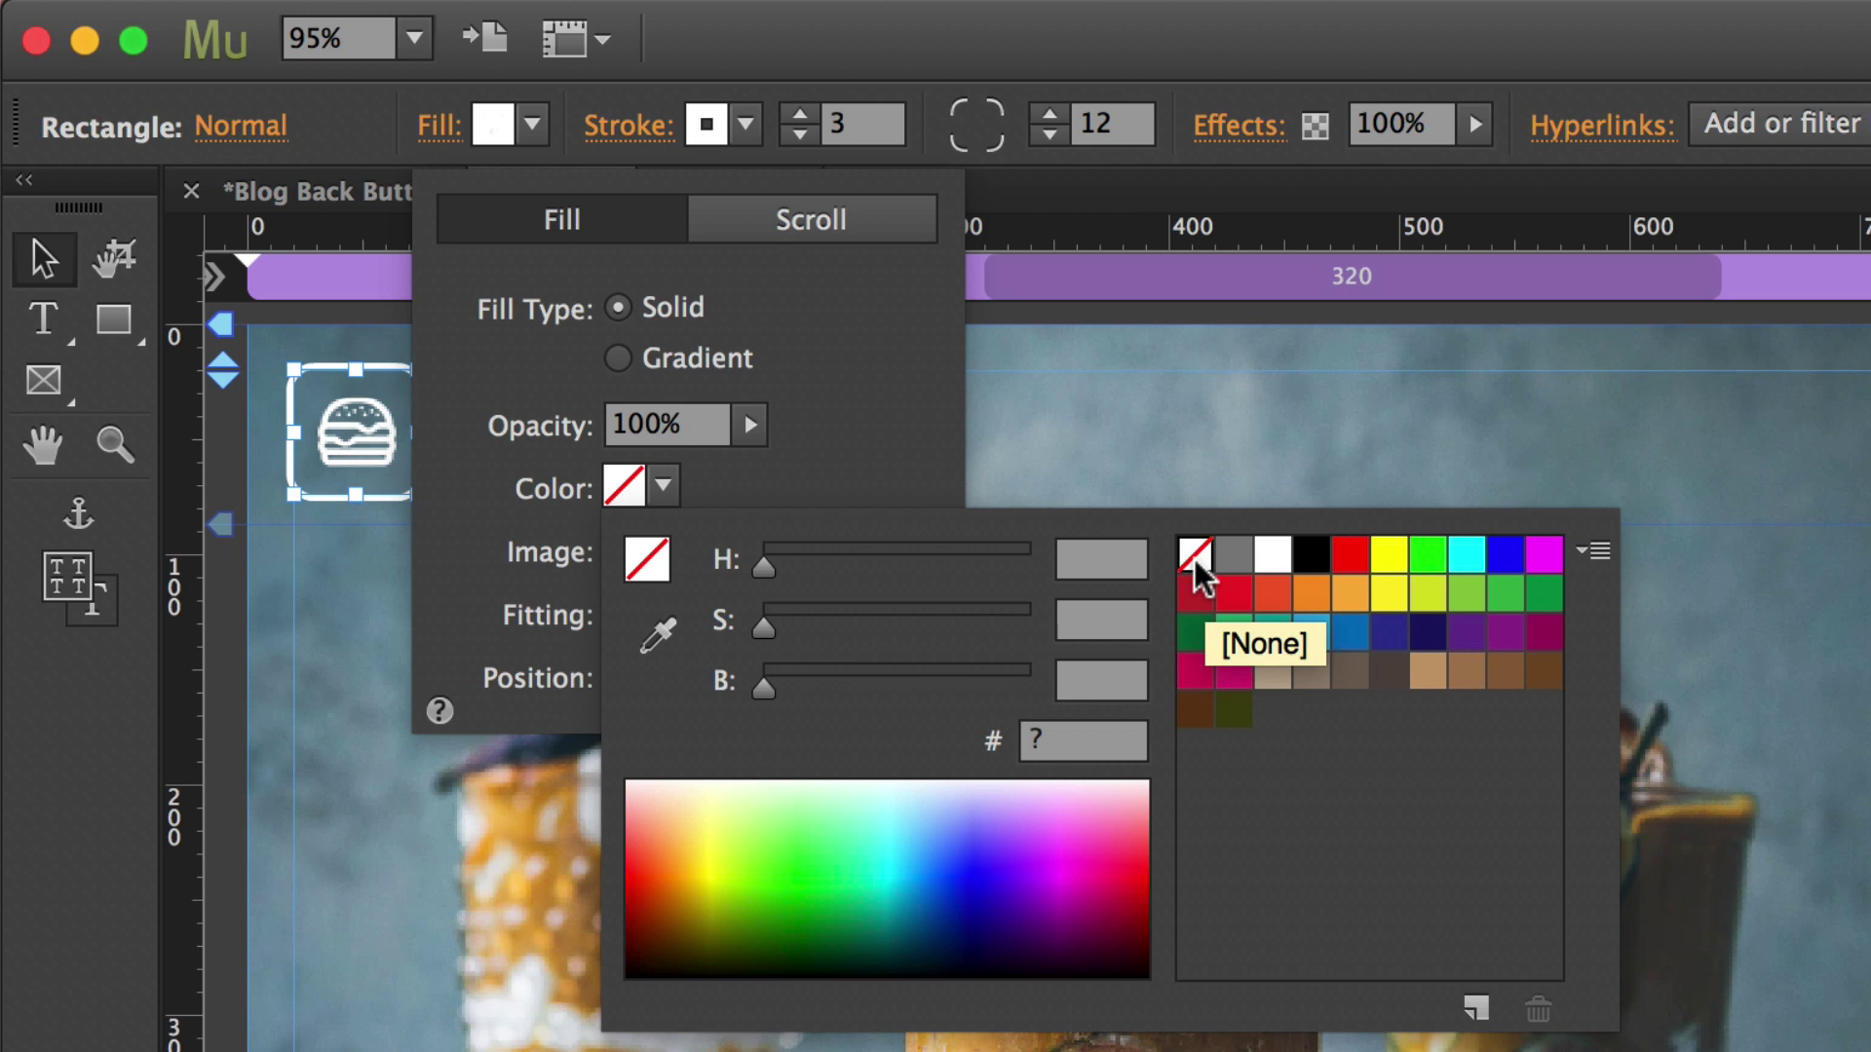
click(661, 485)
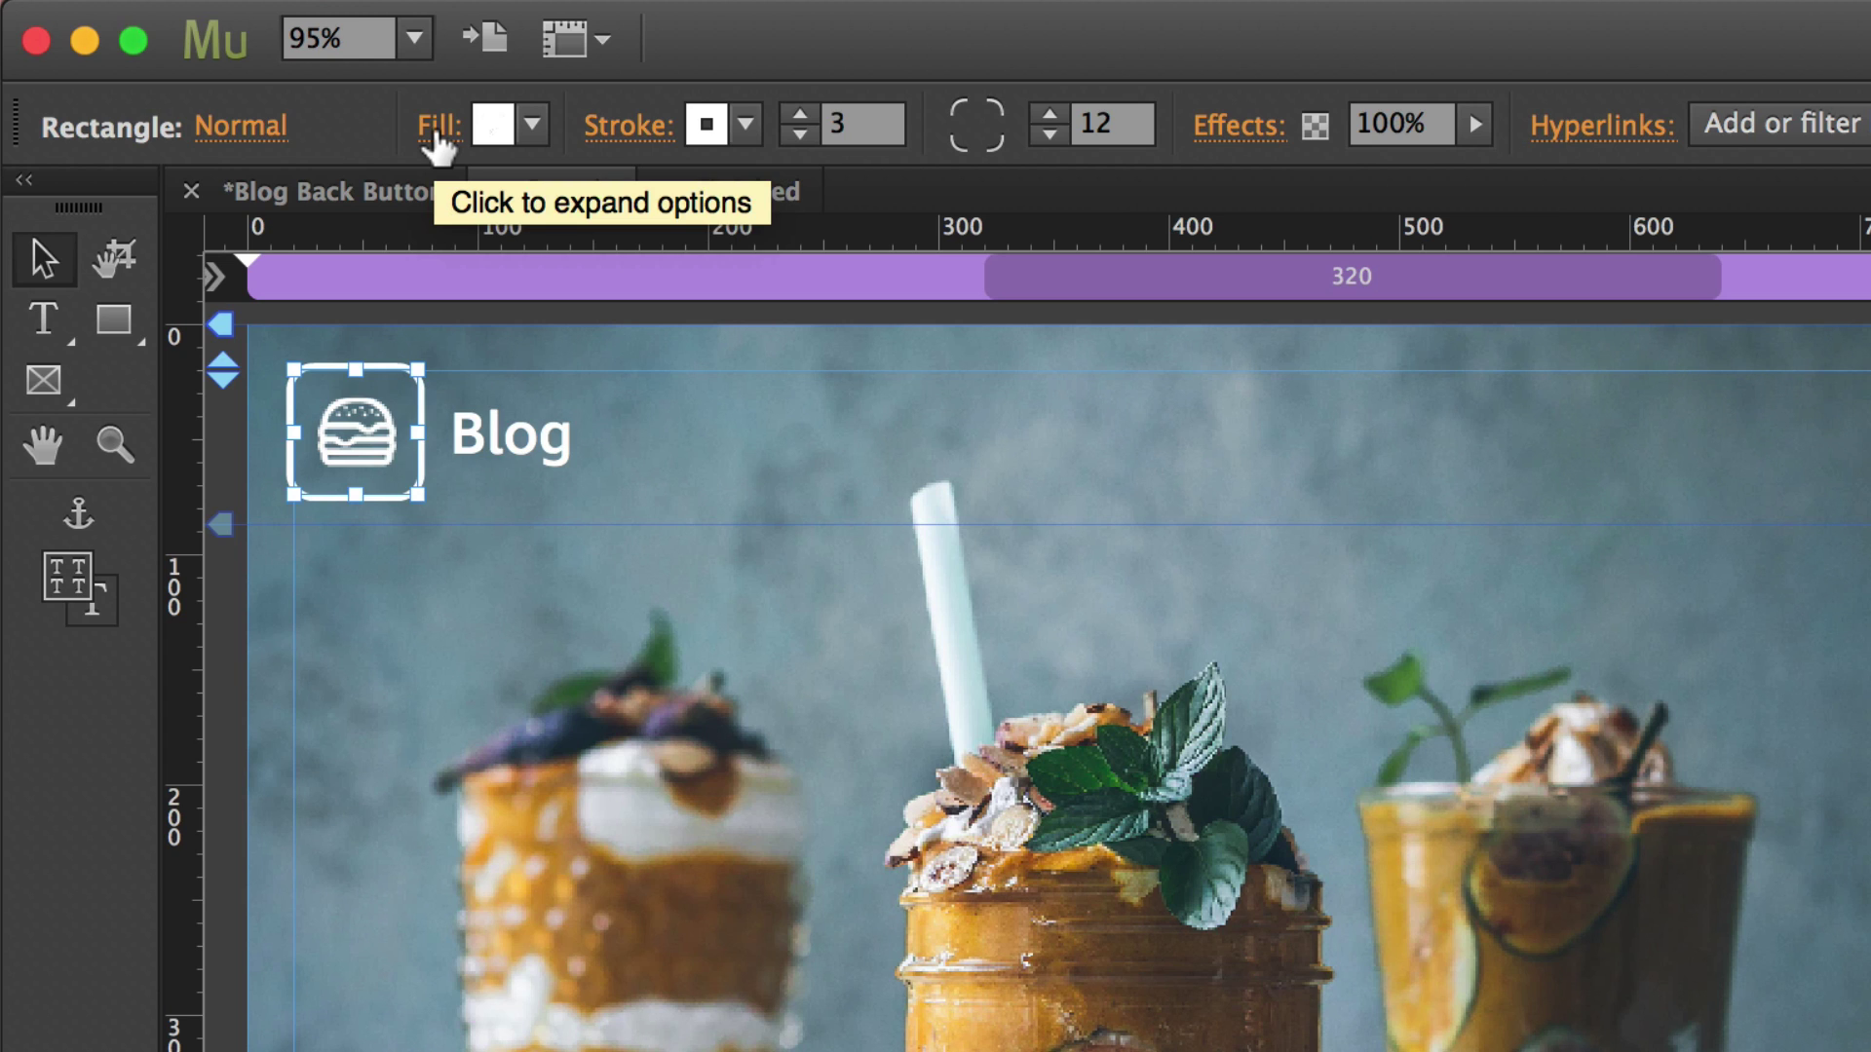
- Compare the Normal, Rollover, Mouse Down and Active states, leaving Rollover cleared and selected for editing
click(239, 134)
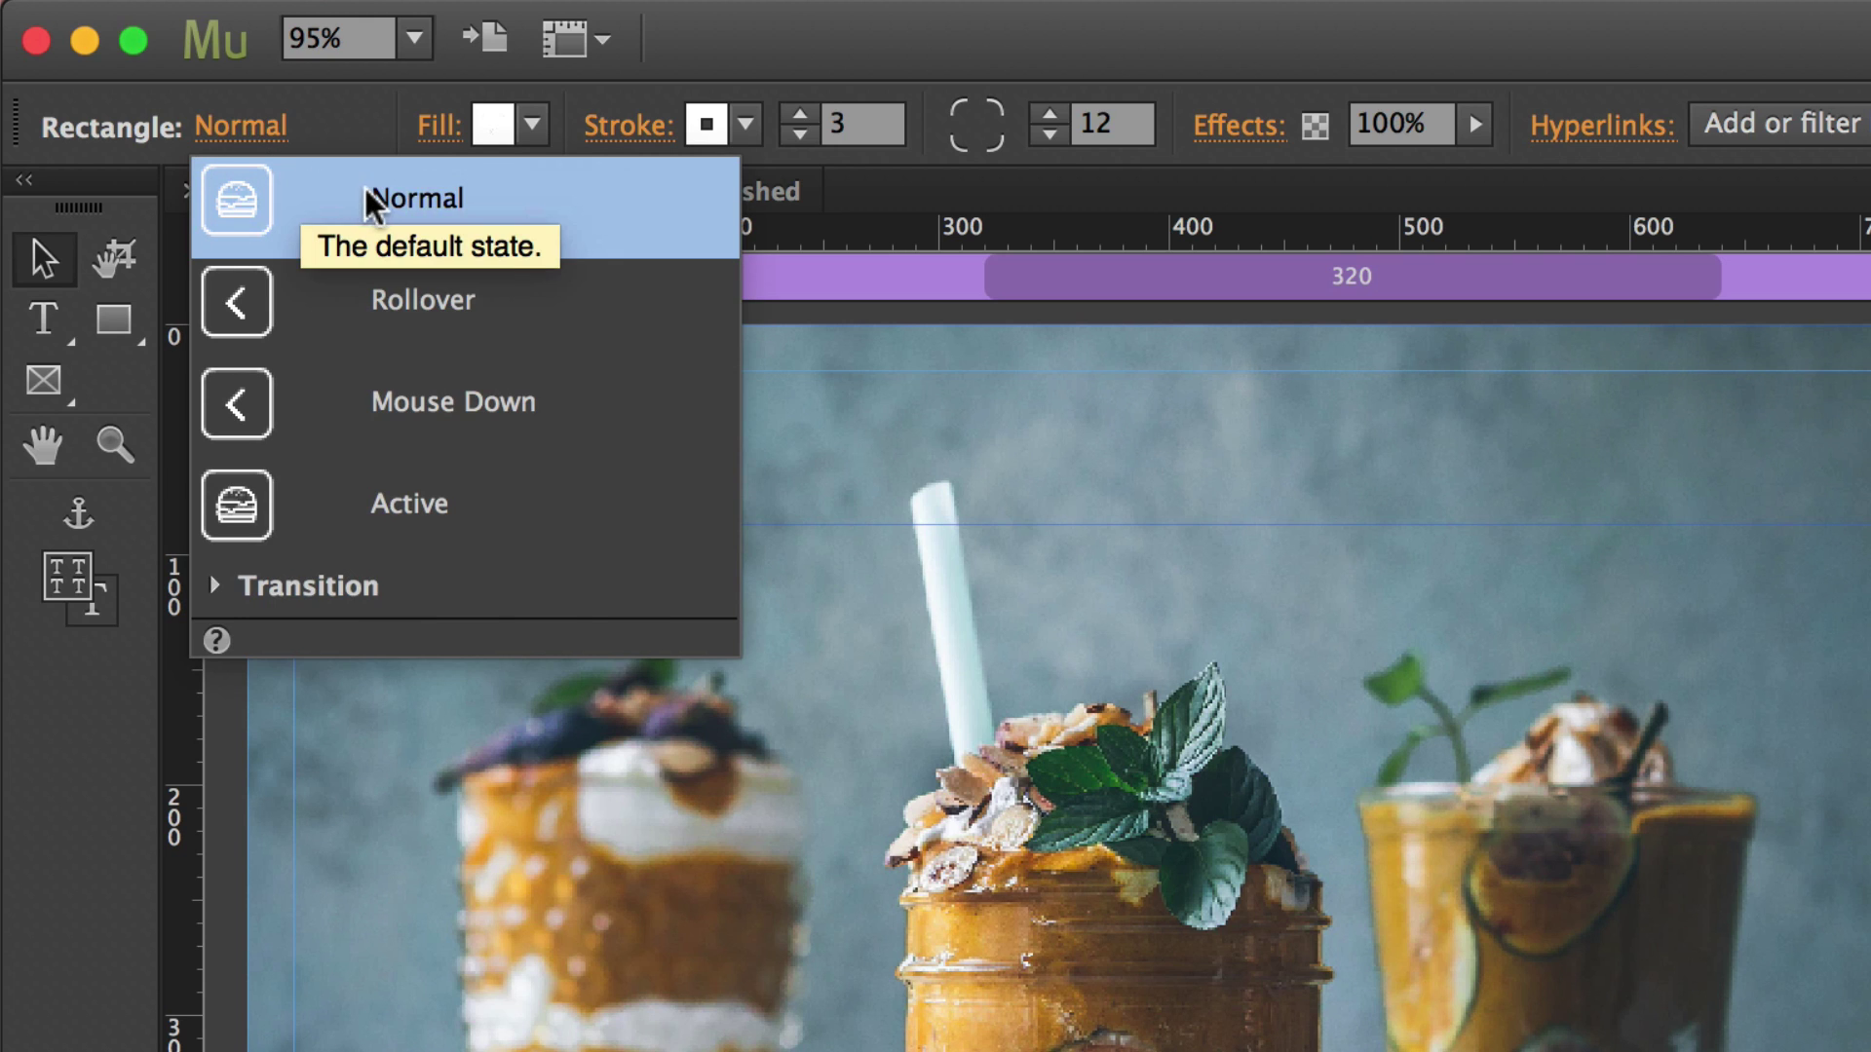
click(627, 302)
click(589, 421)
click(561, 505)
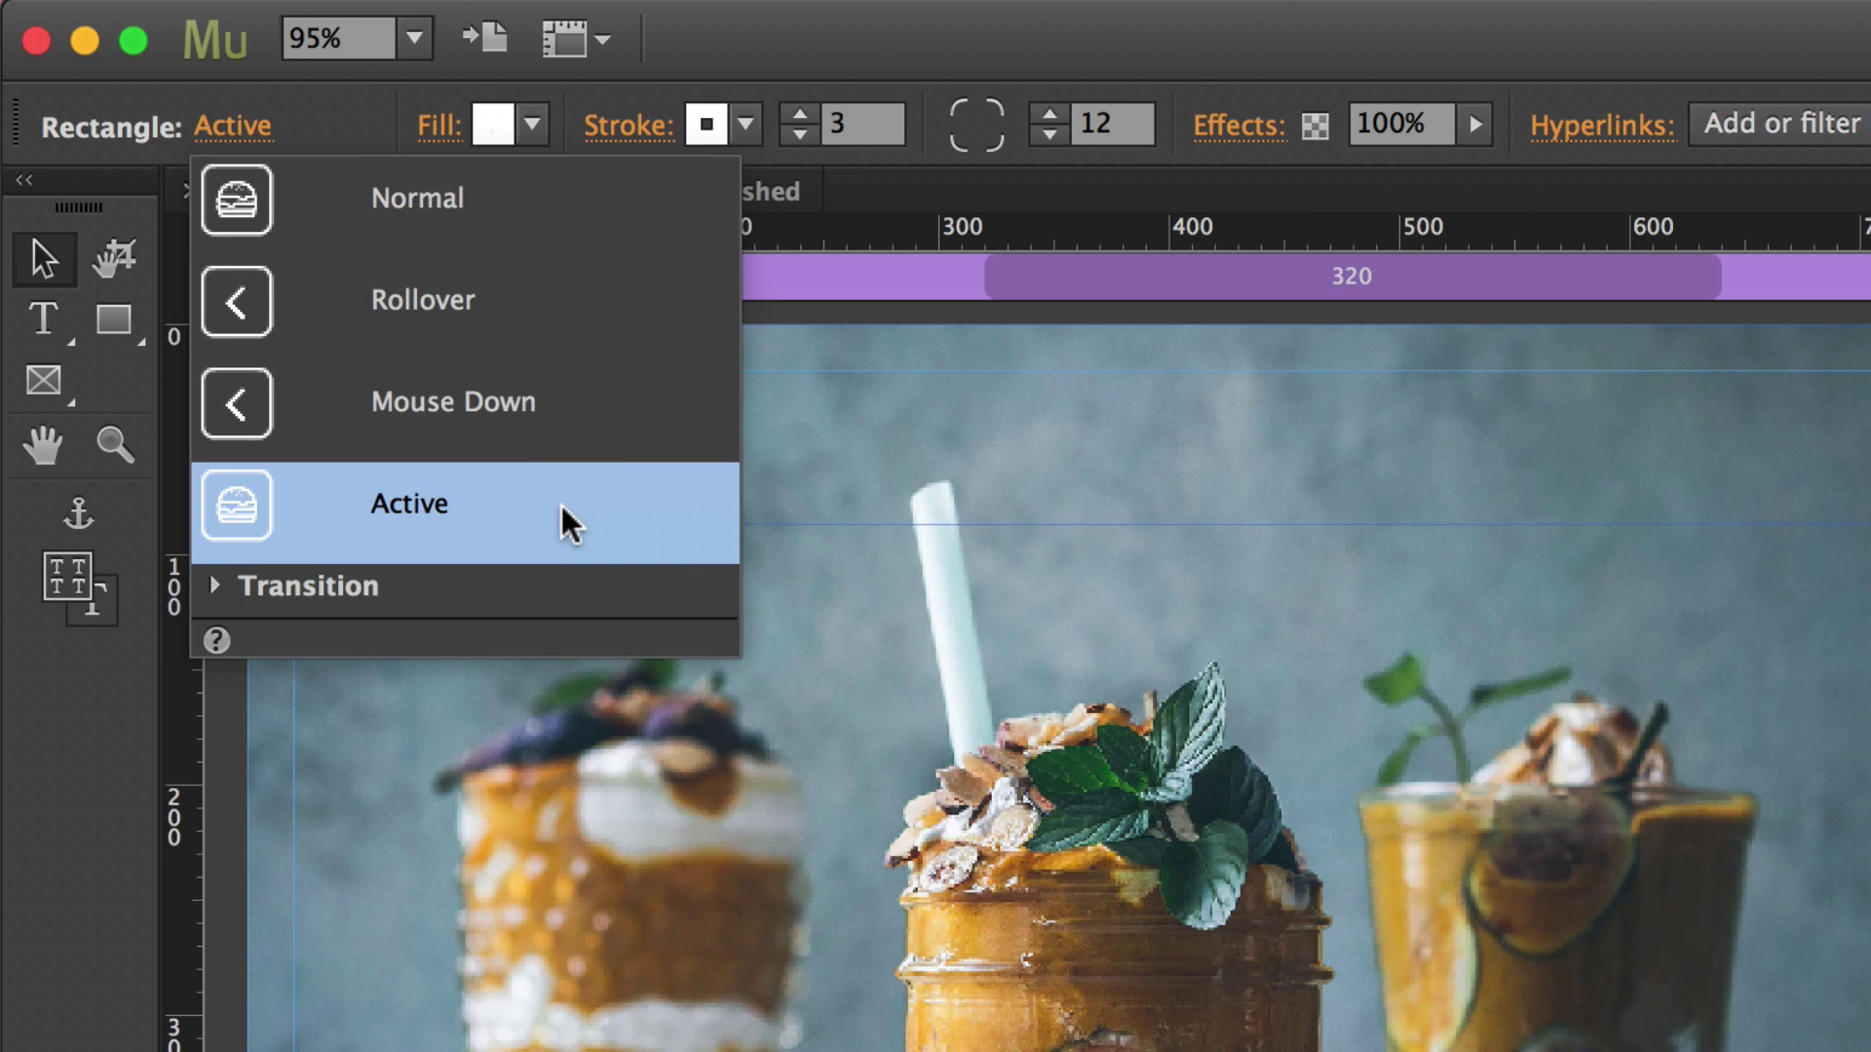
click(535, 307)
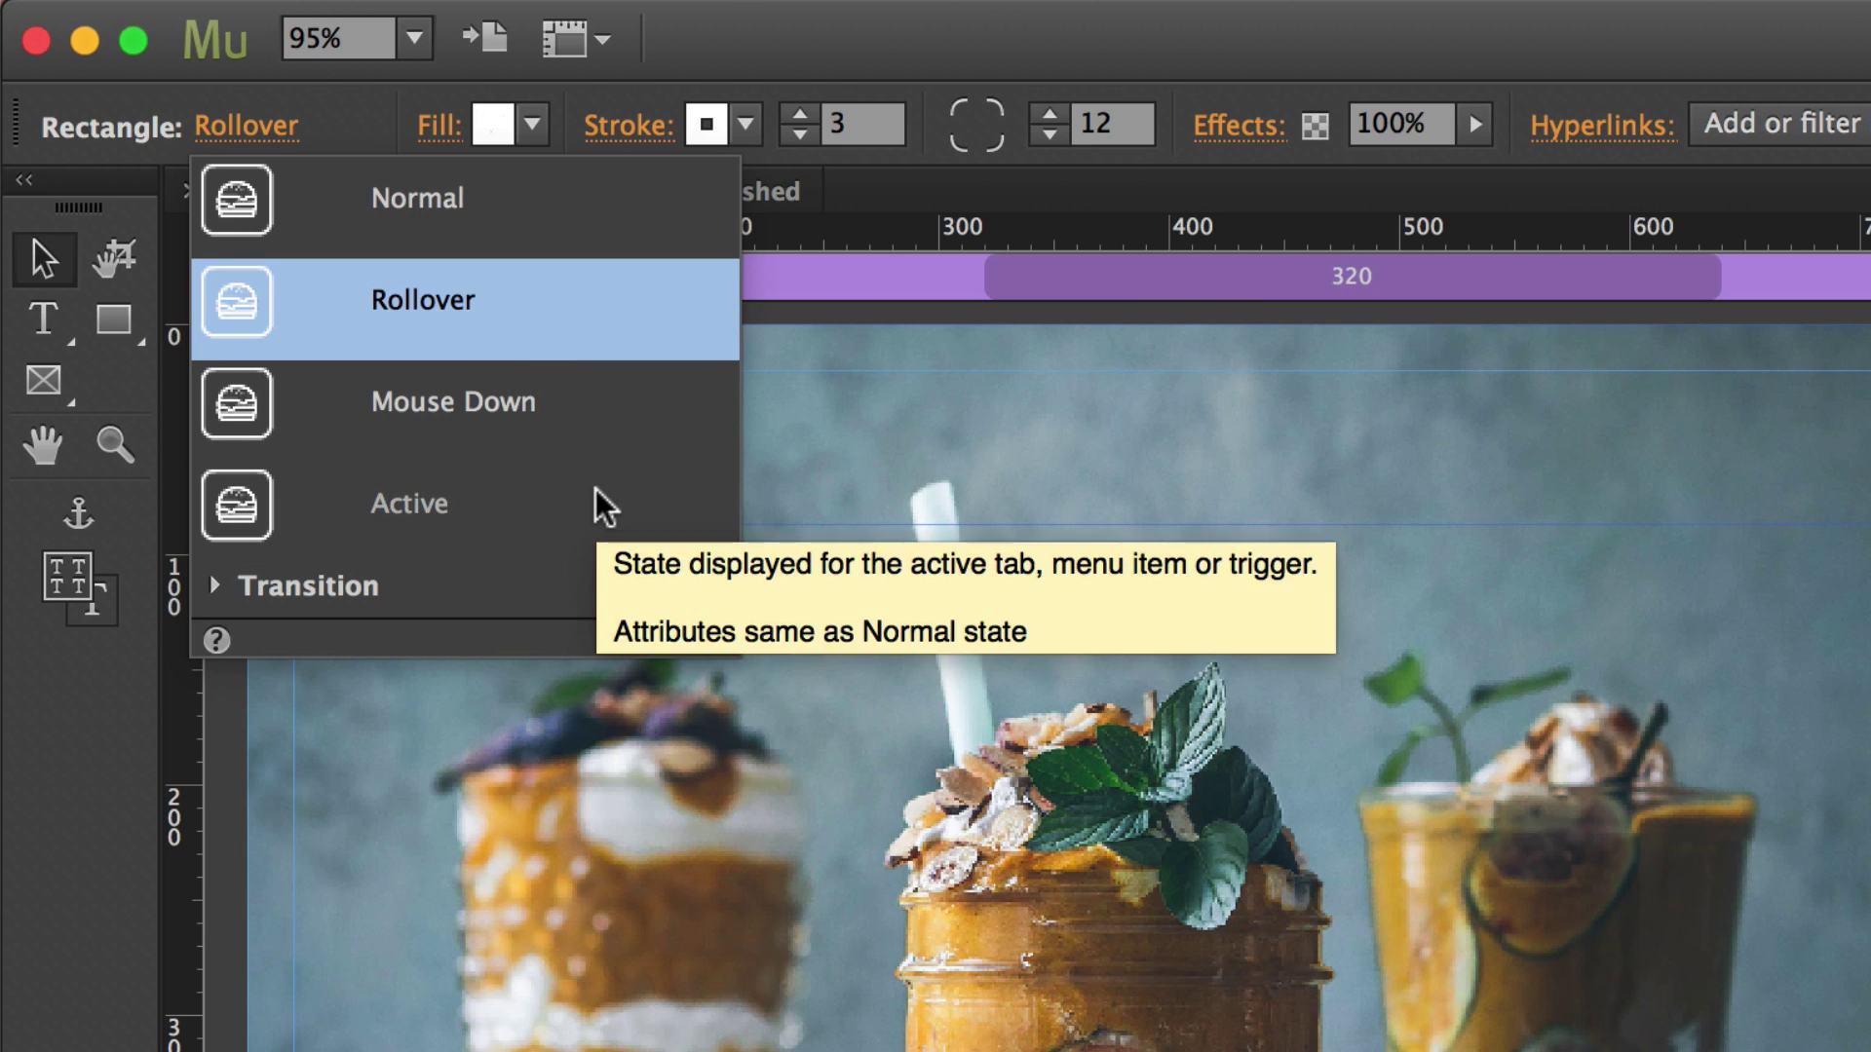
click(506, 191)
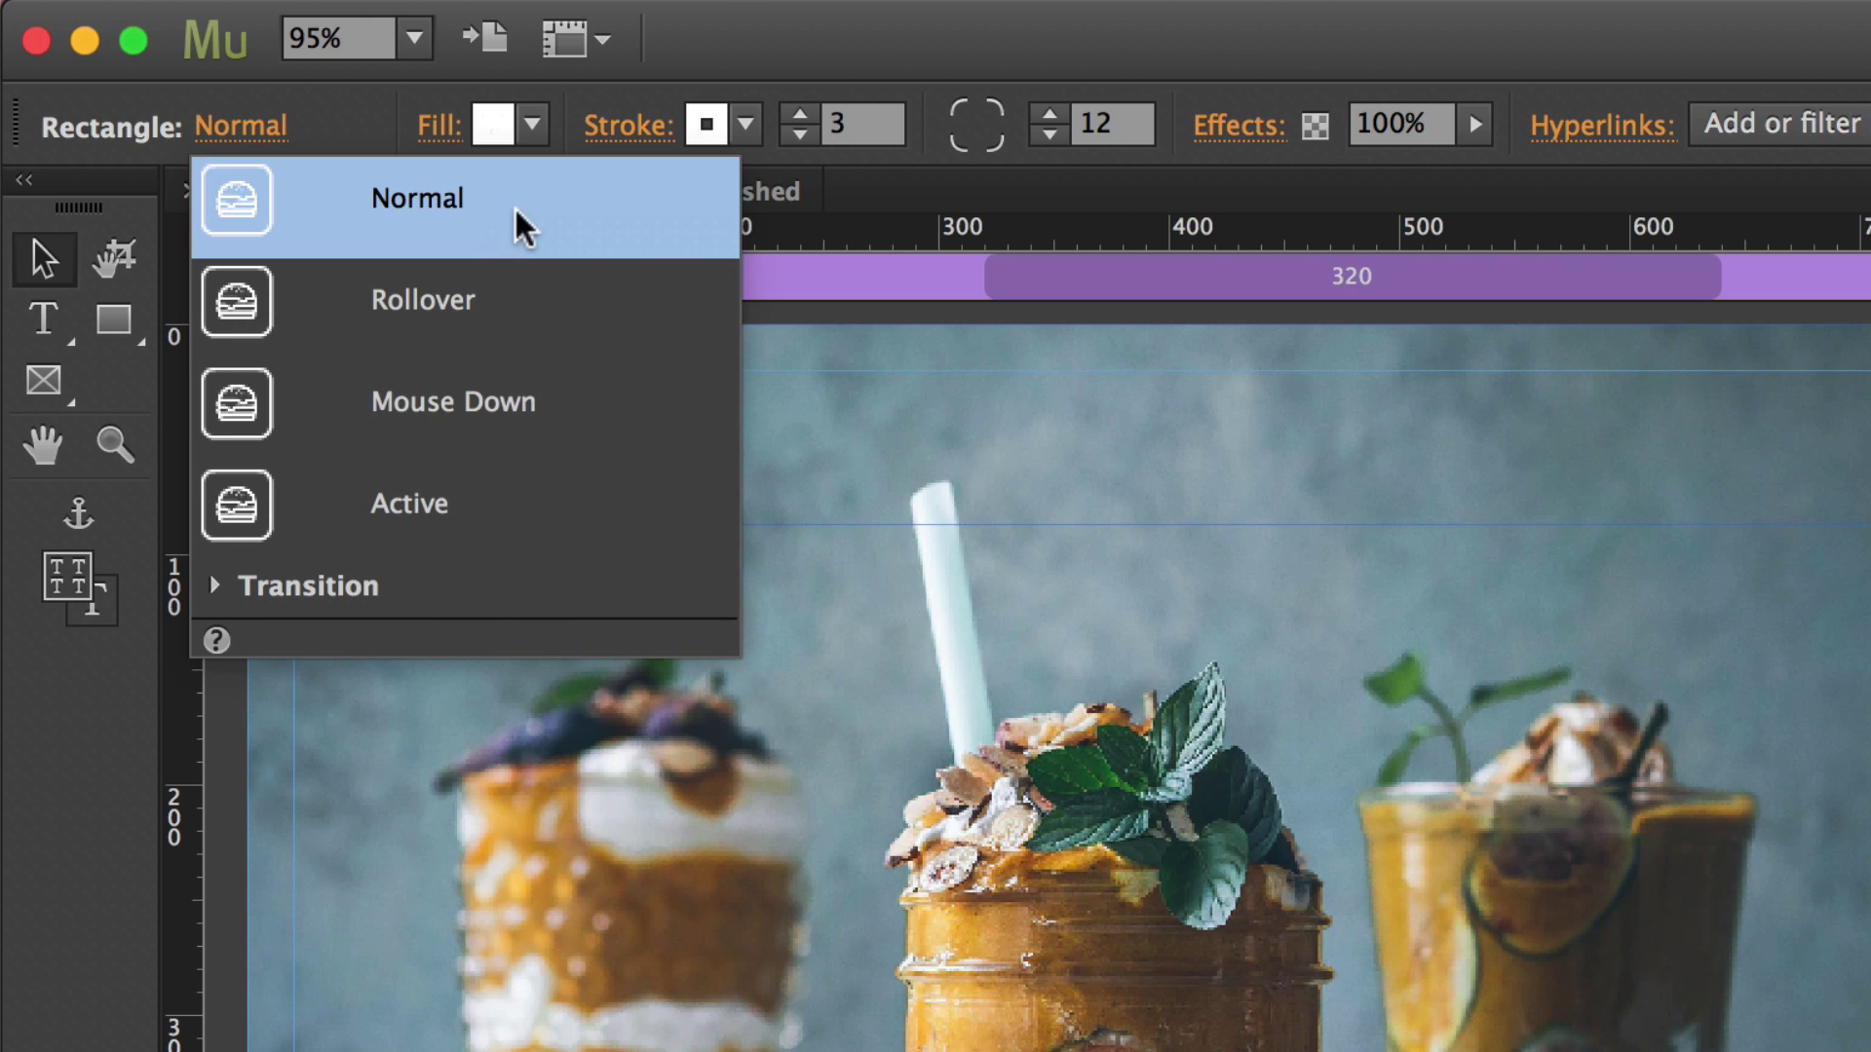
click(502, 346)
click(501, 400)
click(505, 500)
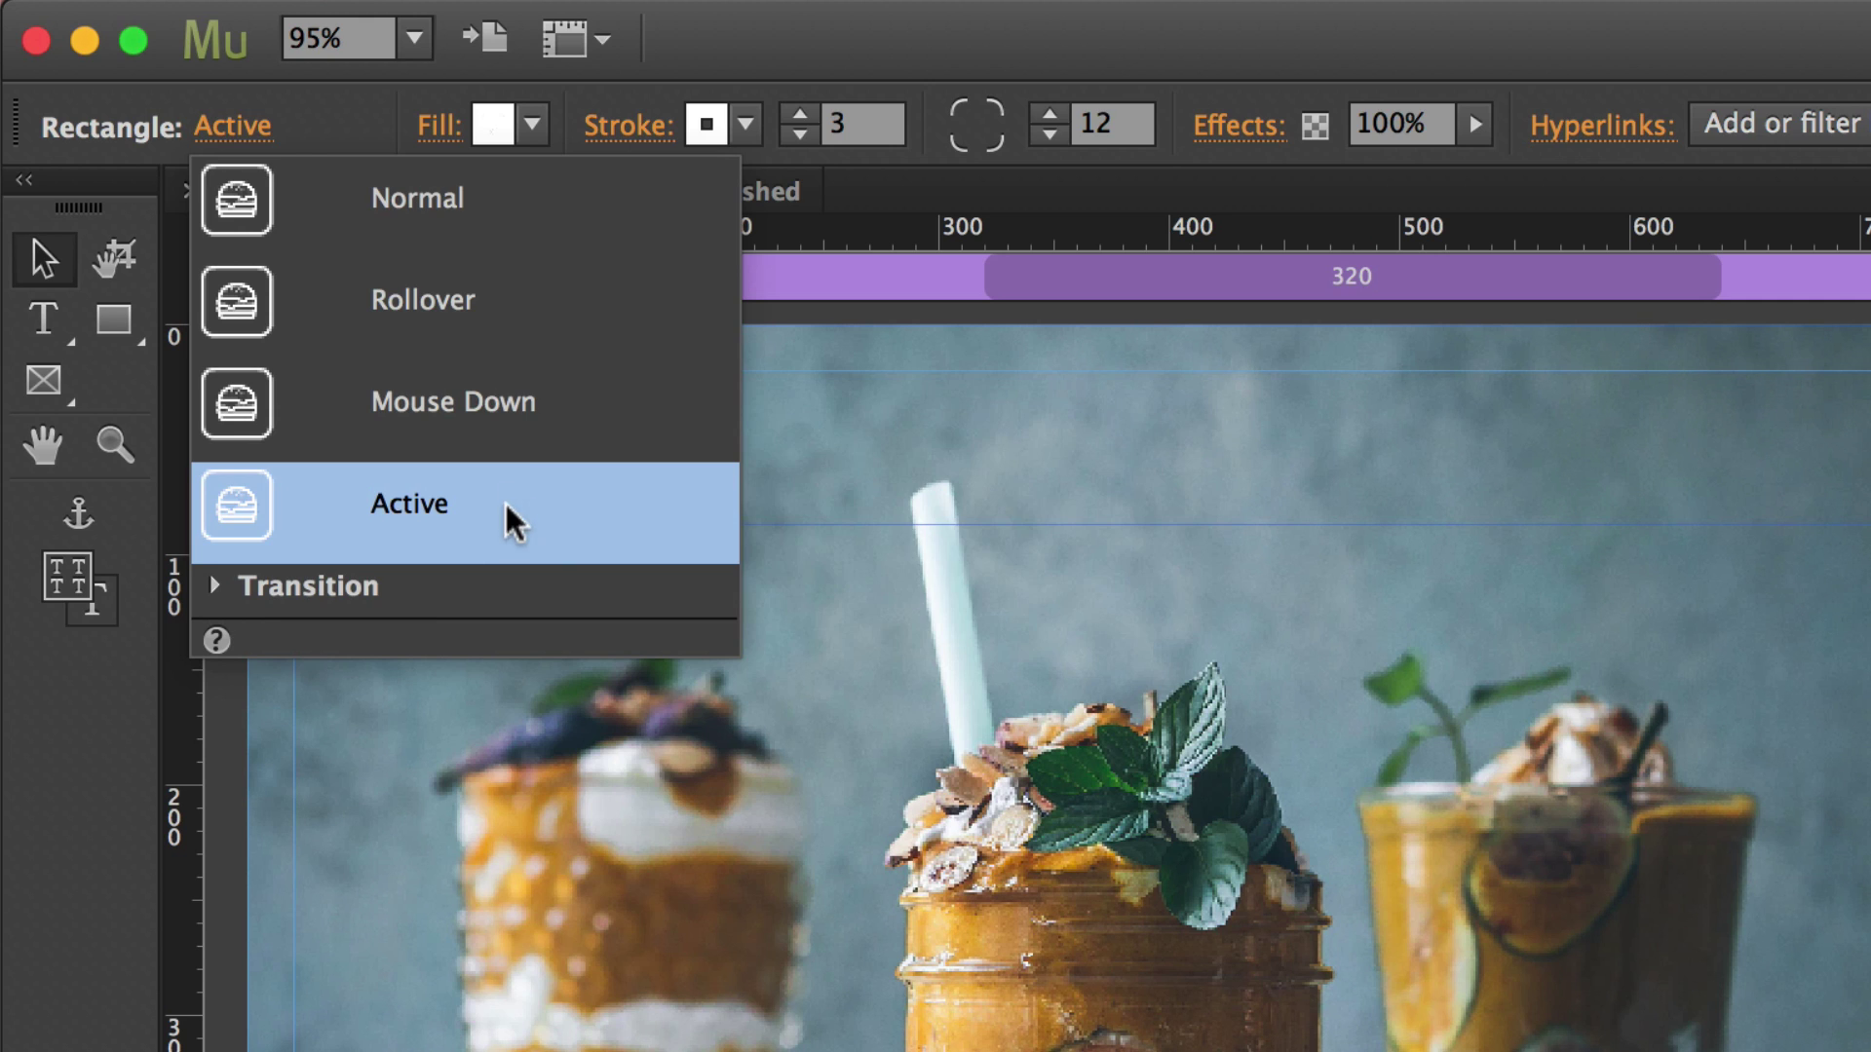
click(471, 214)
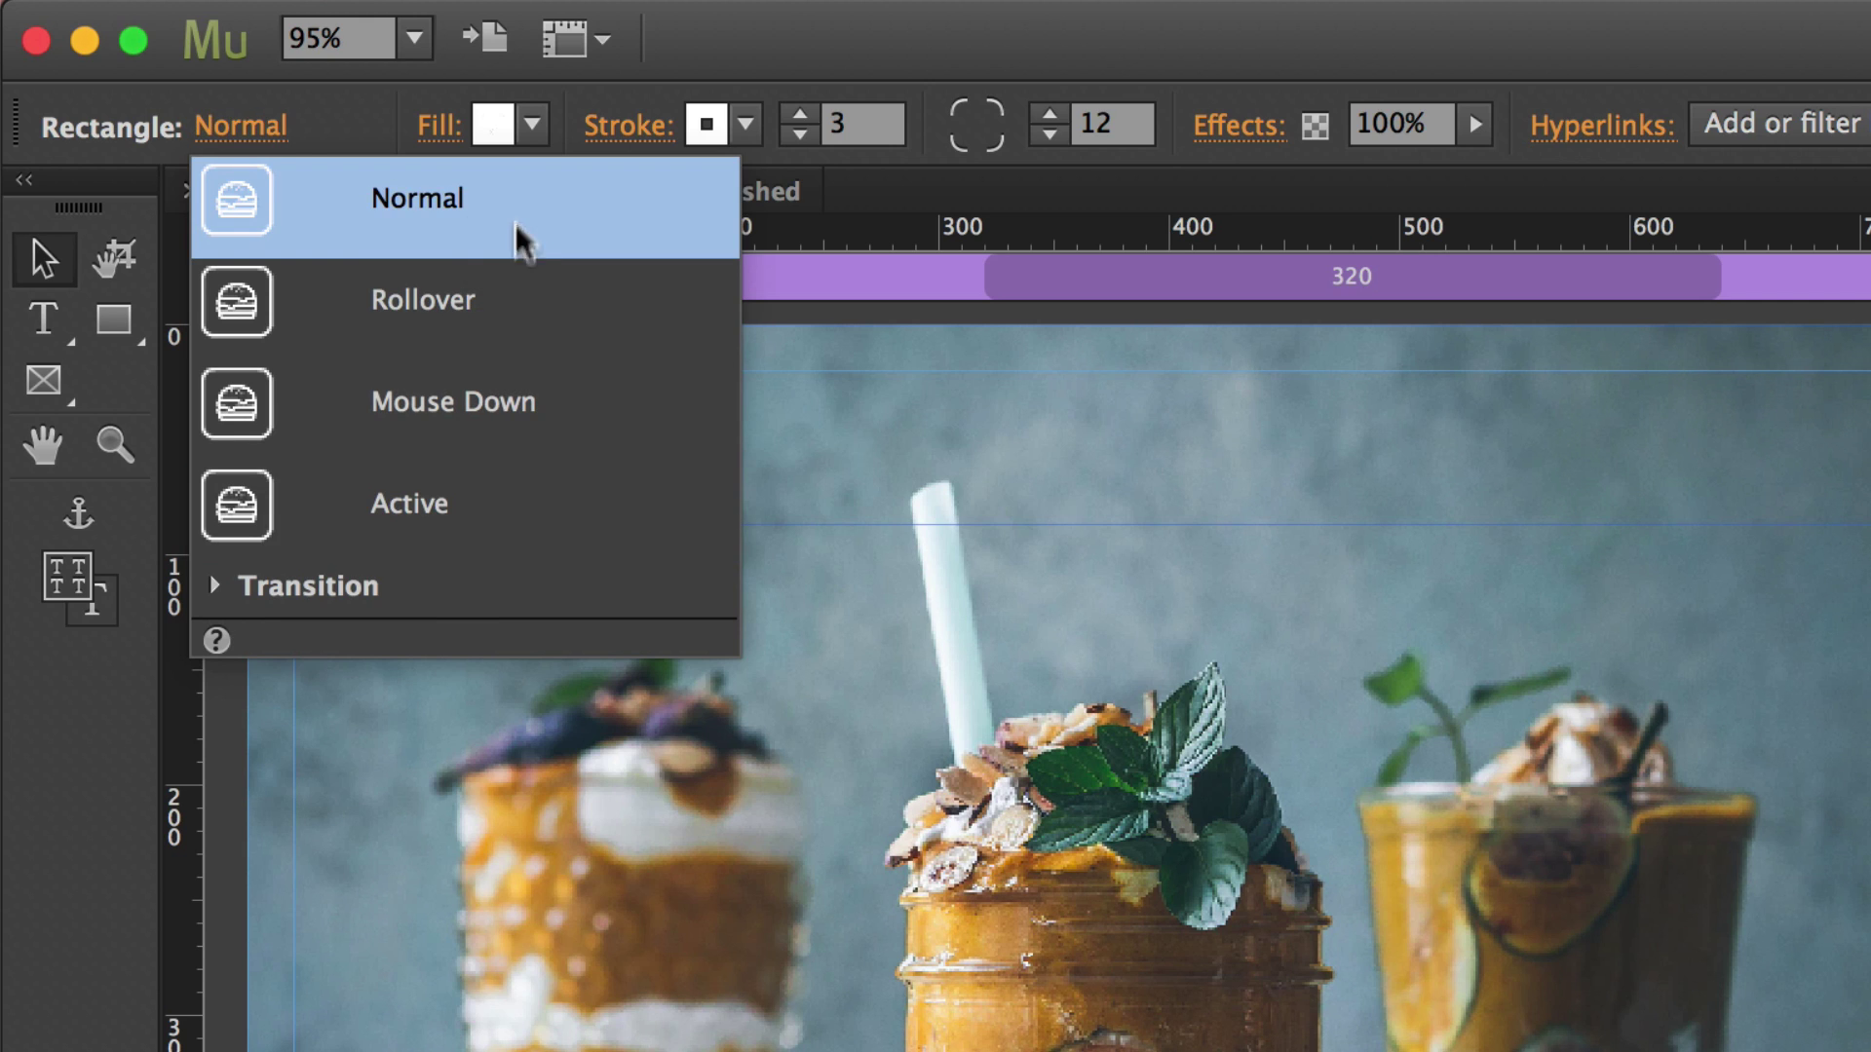
click(500, 300)
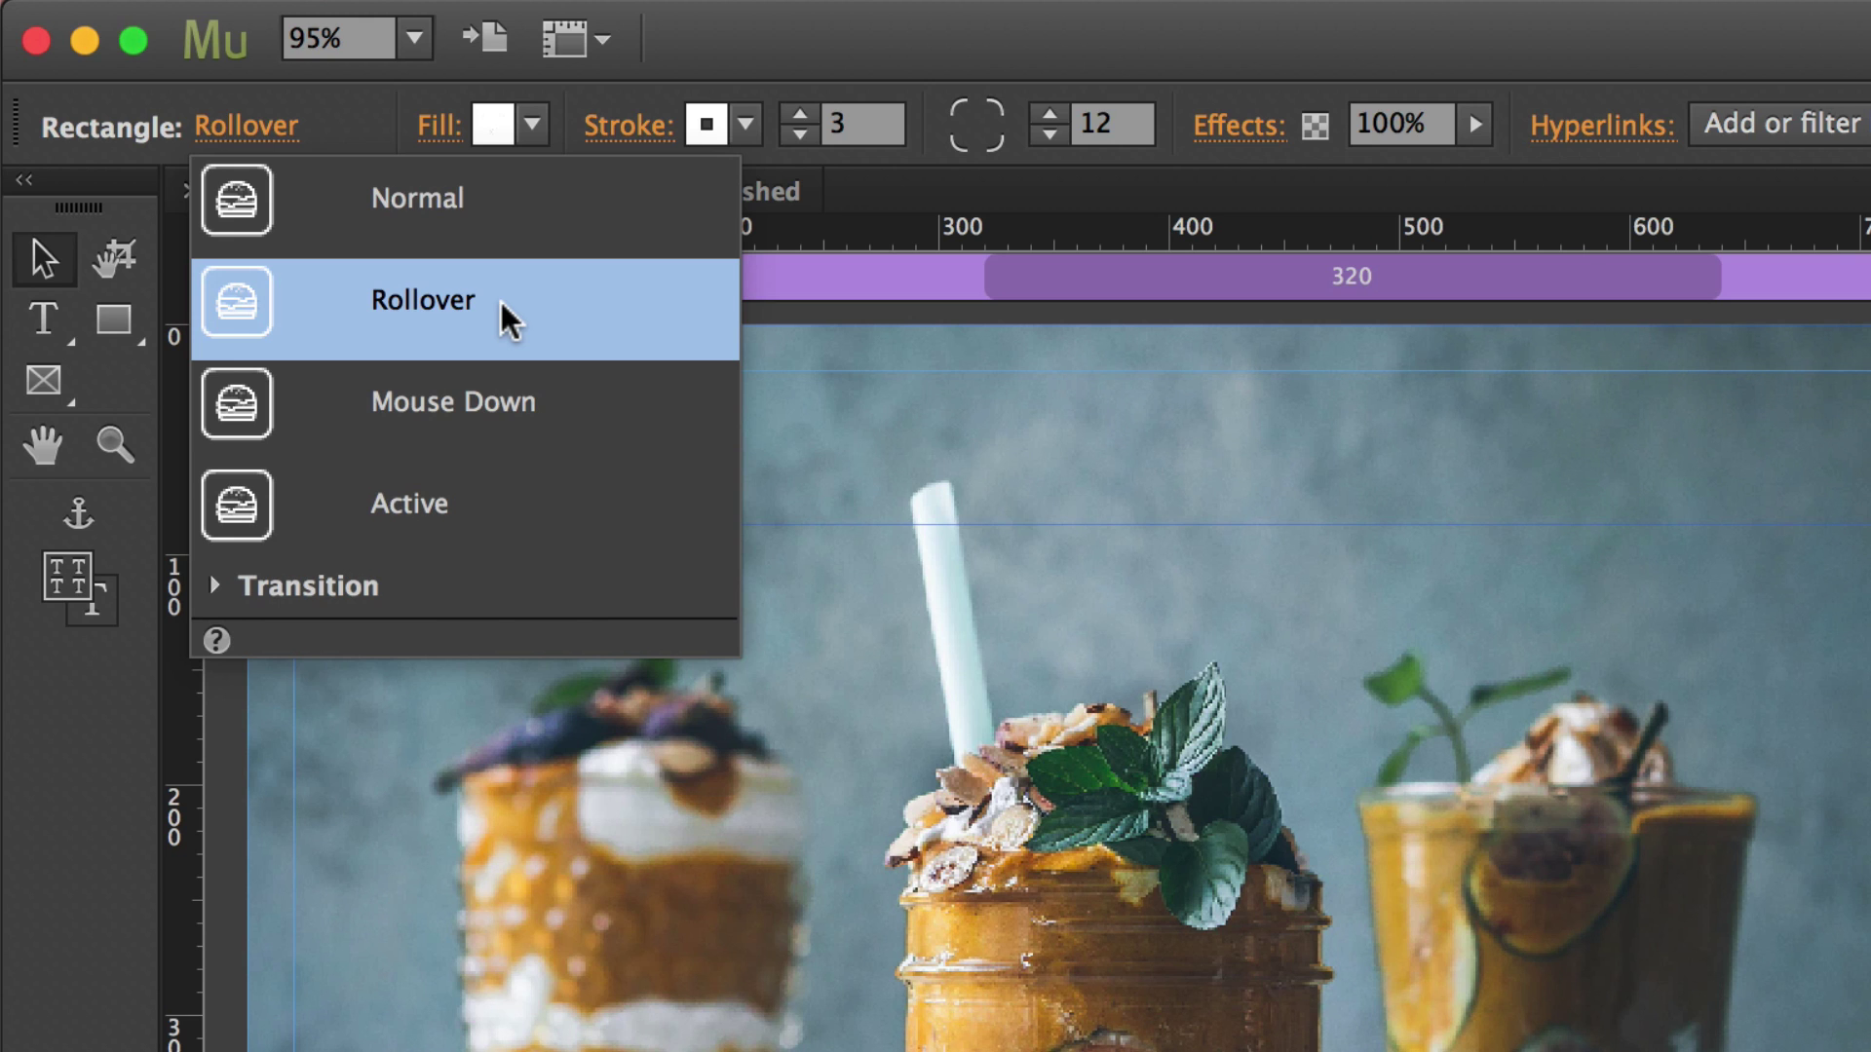
click(226, 138)
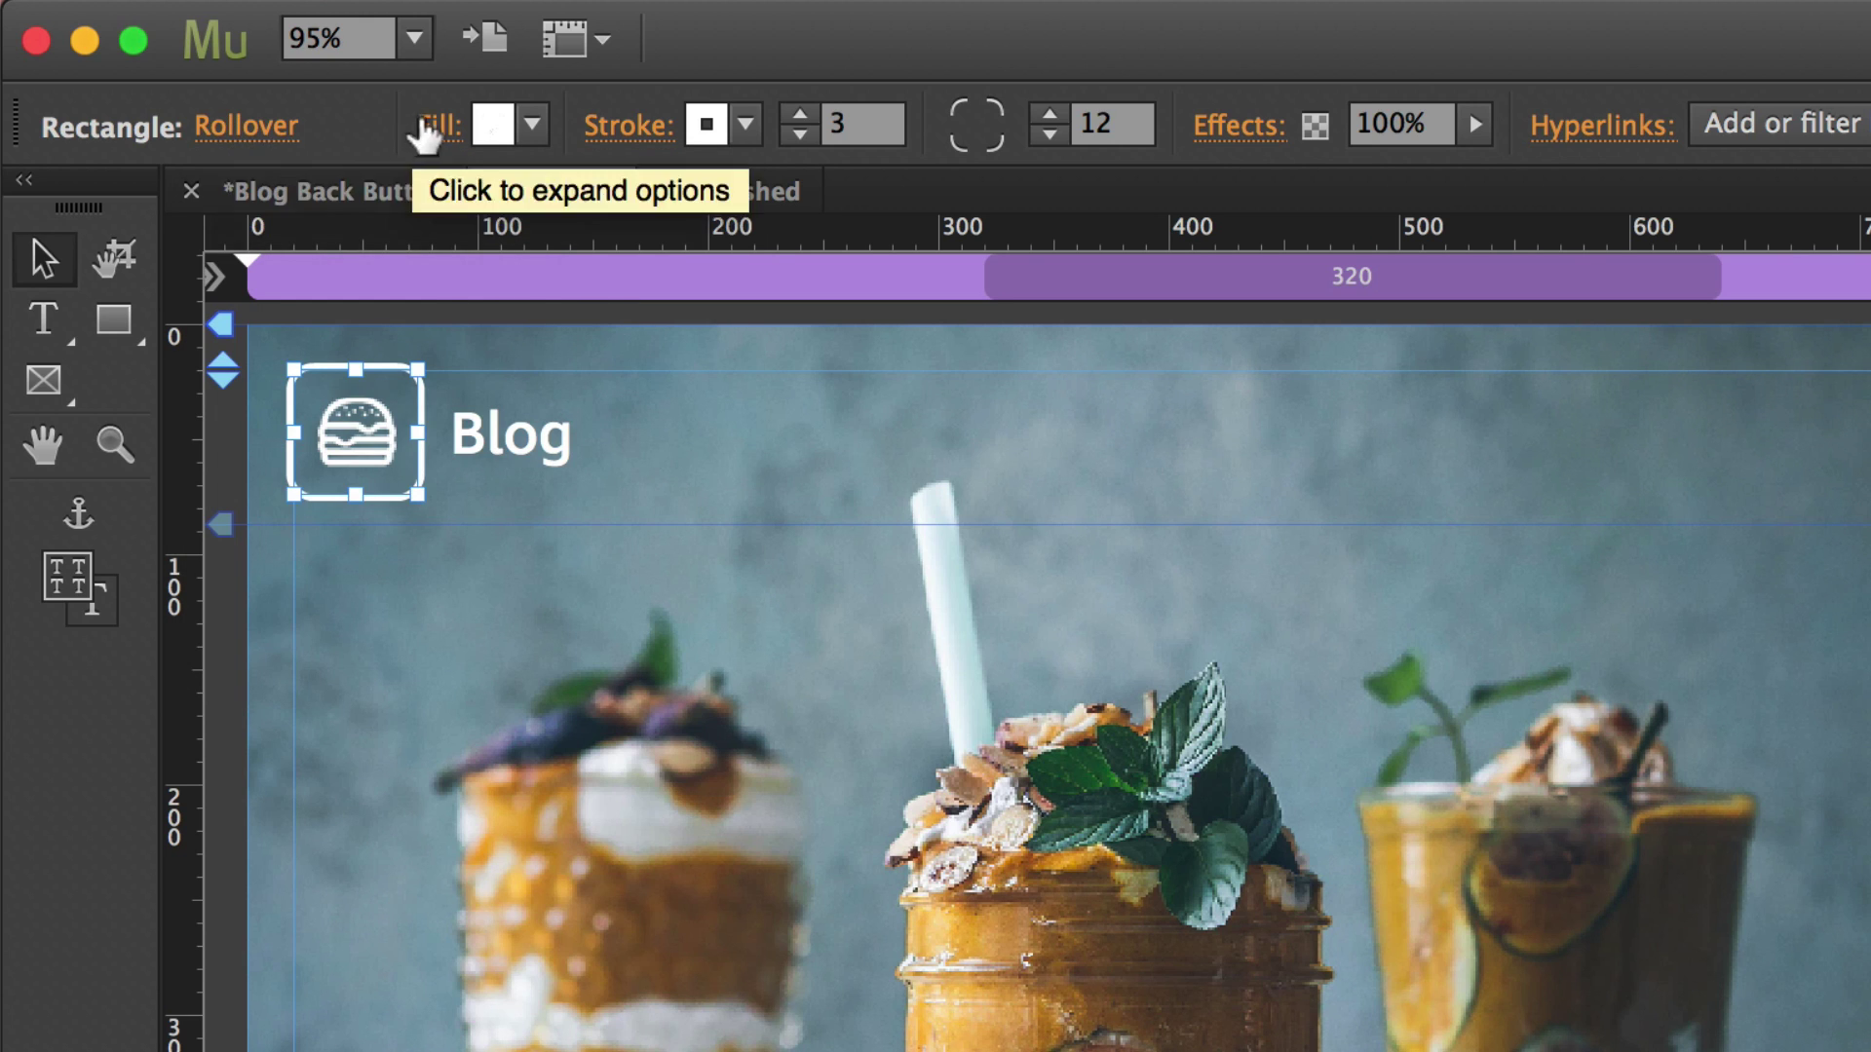
- Anchor the Rollover state's fill image bottom-centre so the white back arrow shows
click(249, 135)
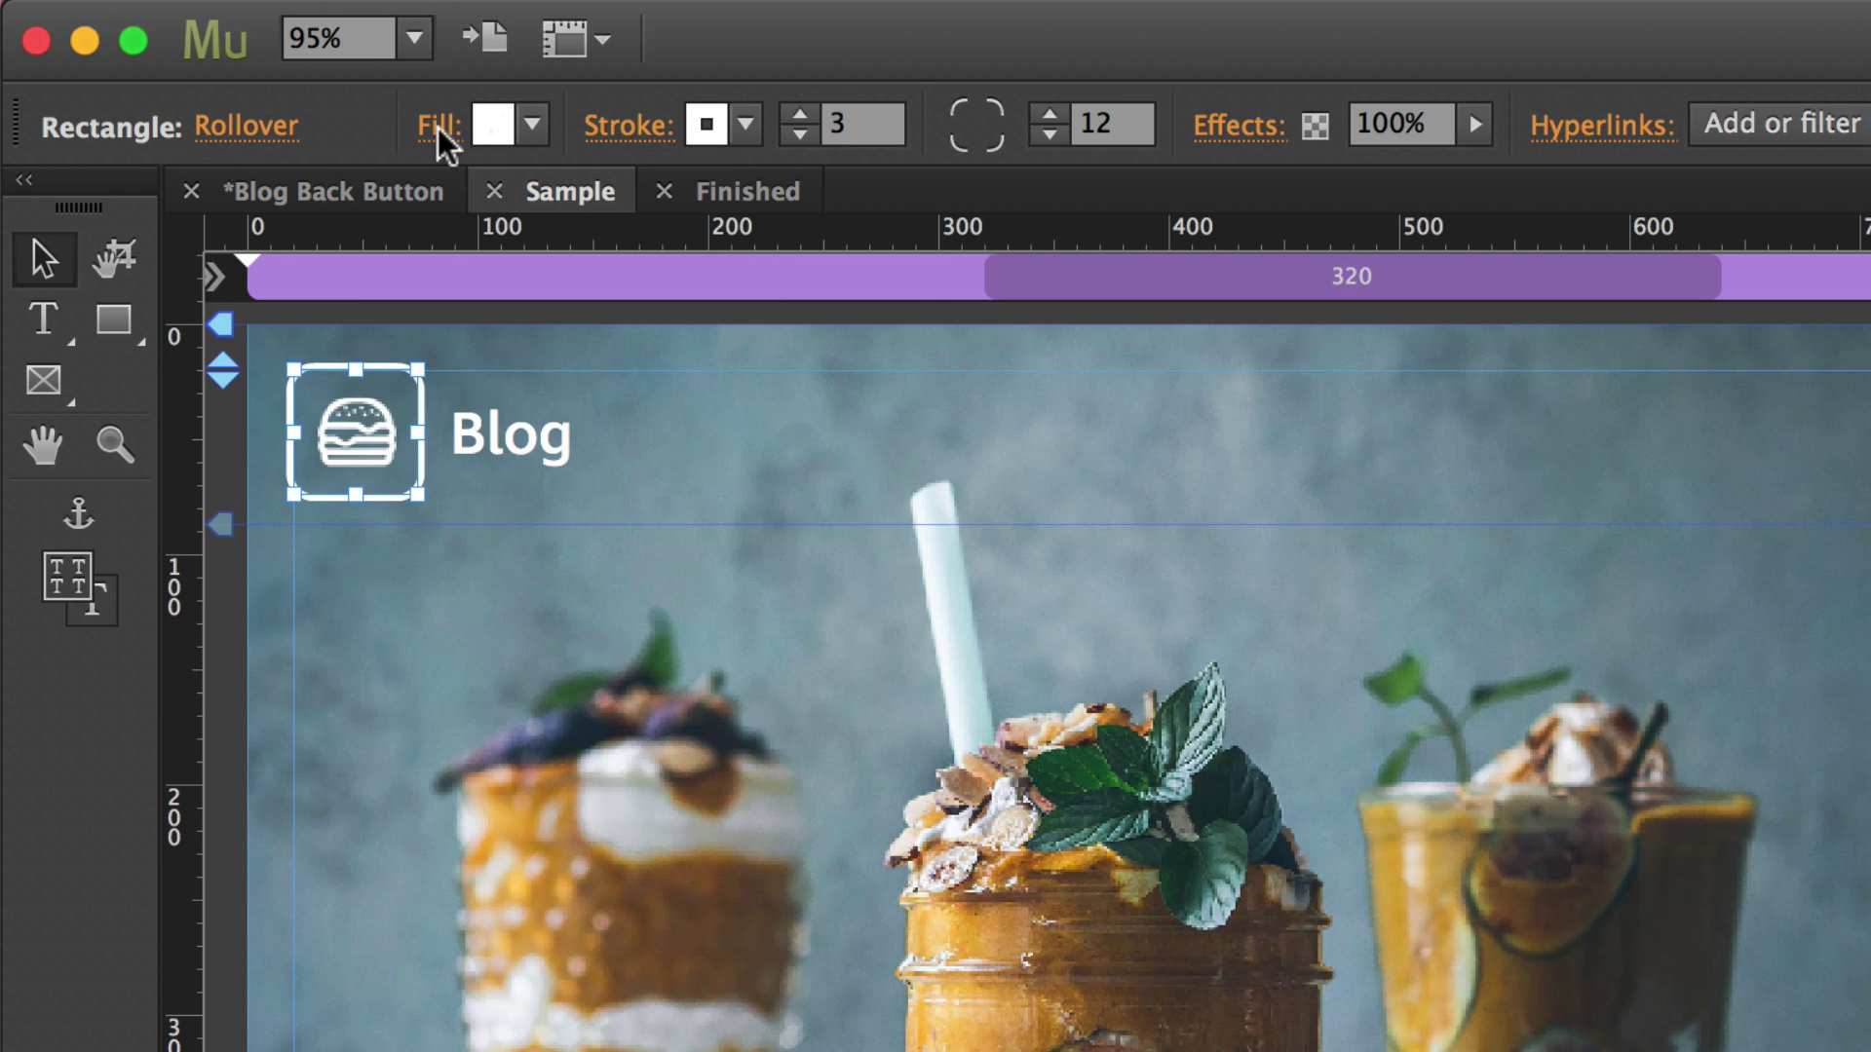
click(437, 127)
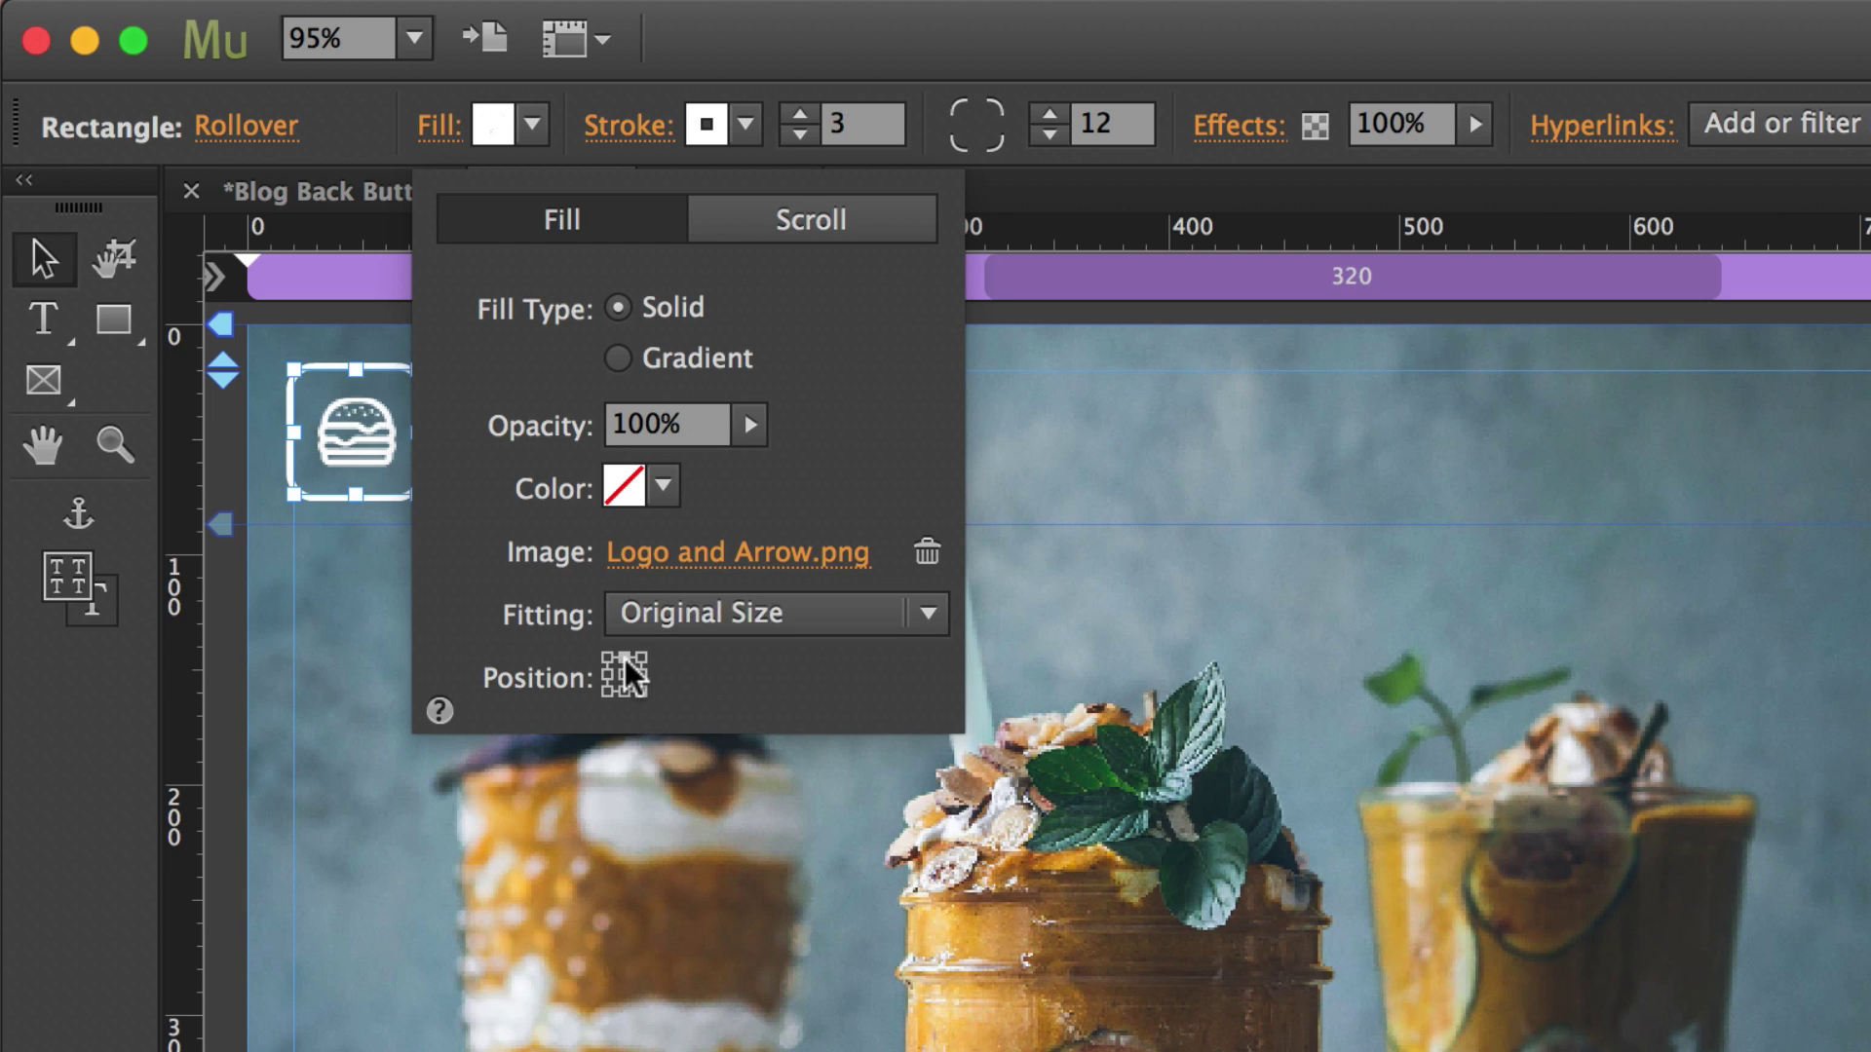
click(622, 689)
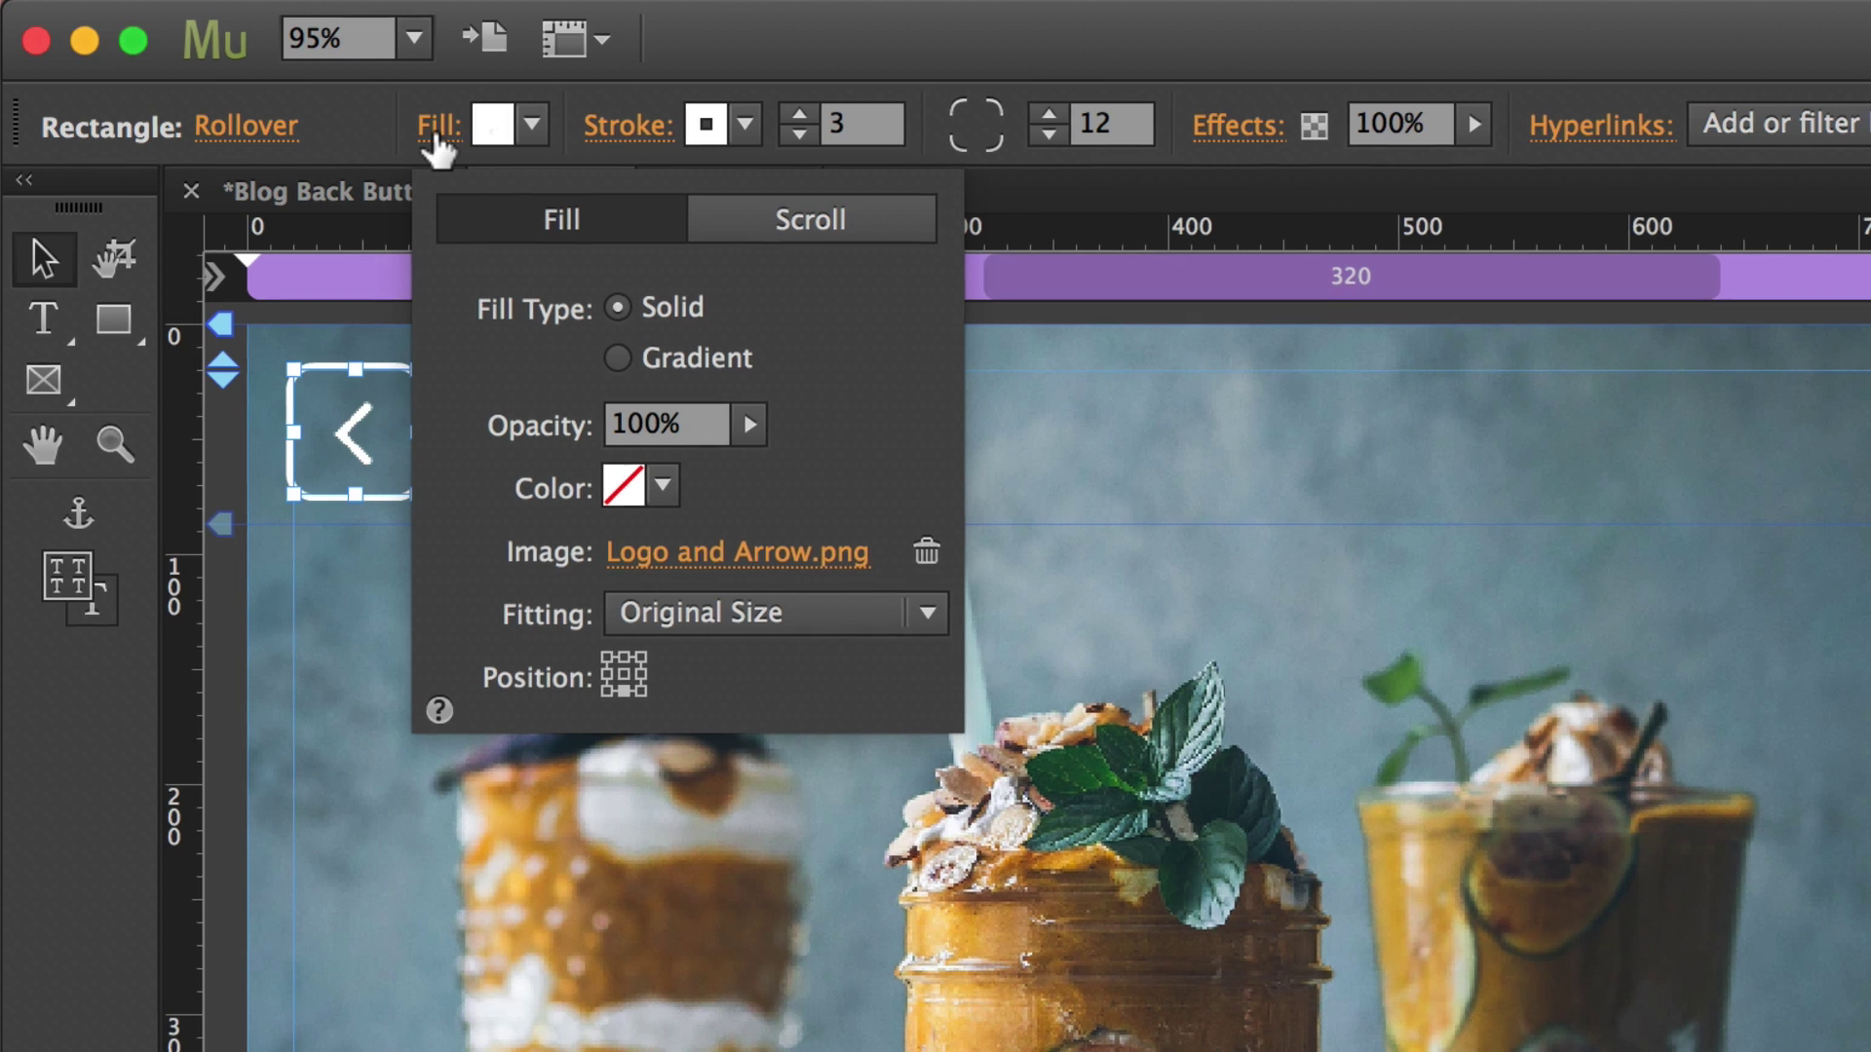
click(439, 127)
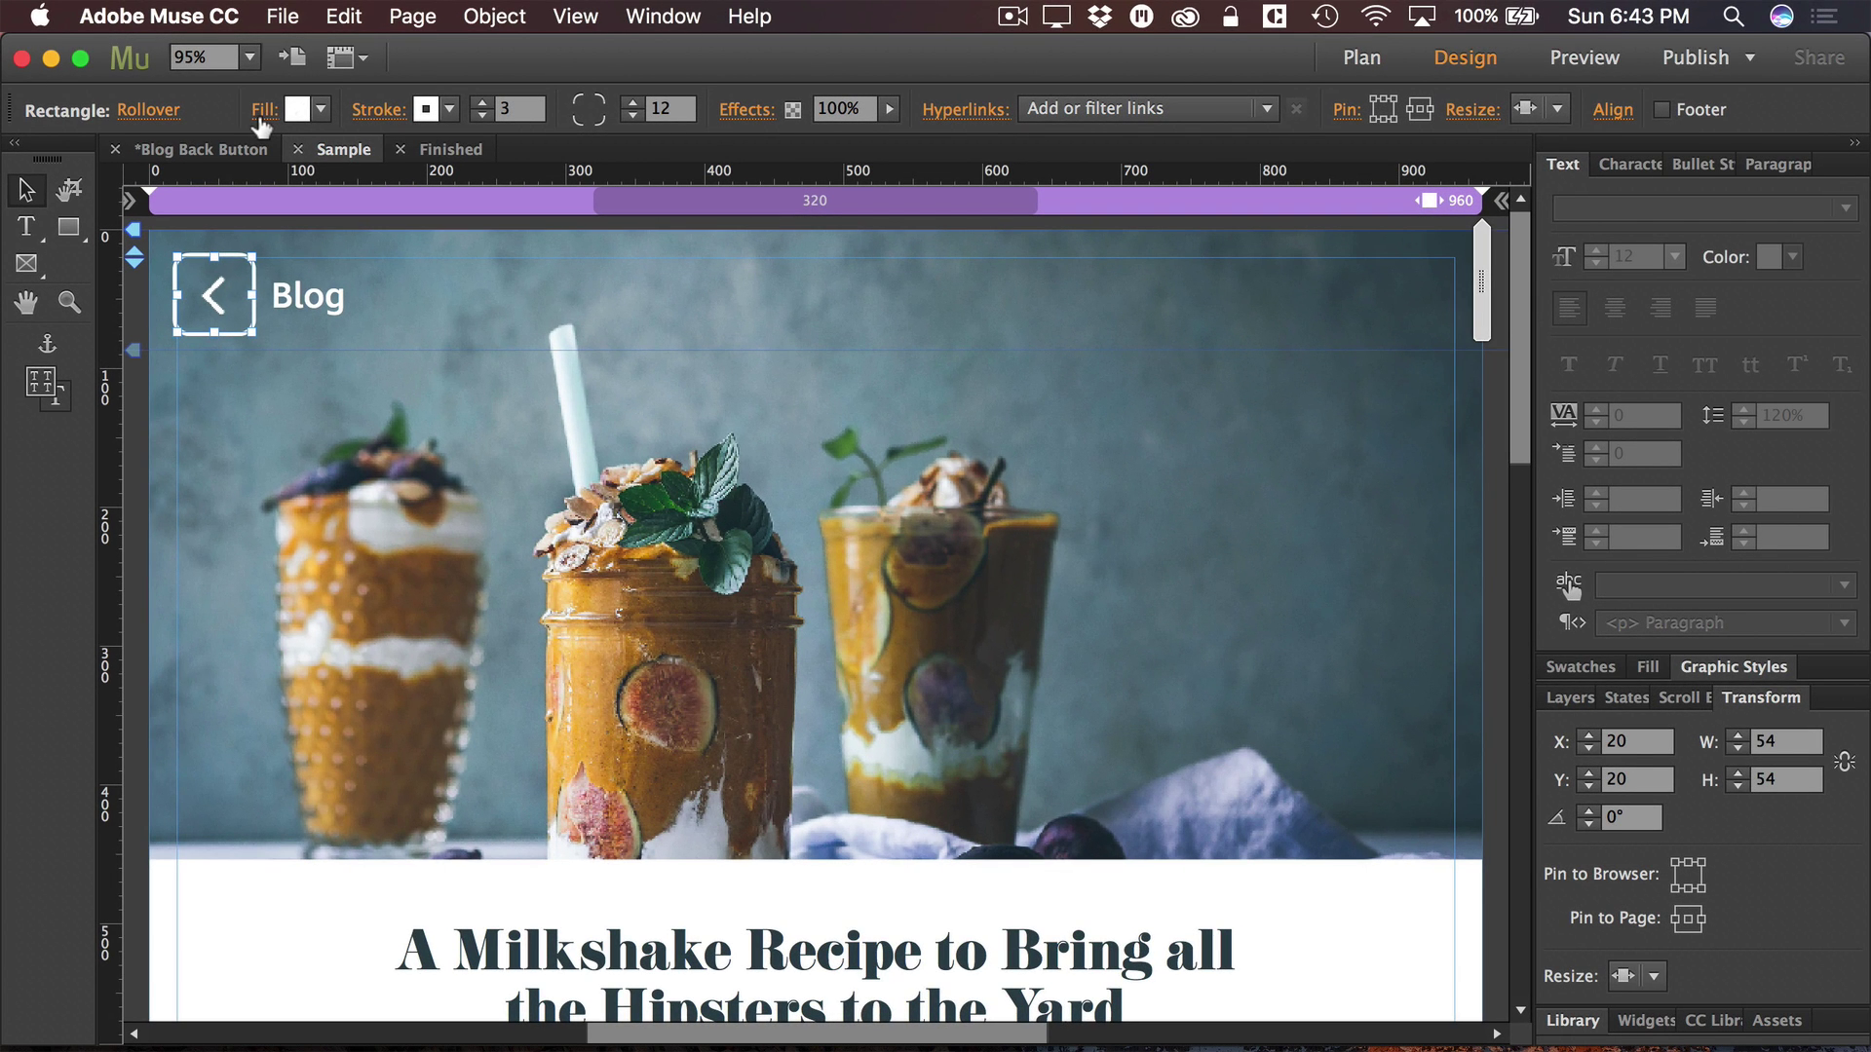
key(super+shift+e)
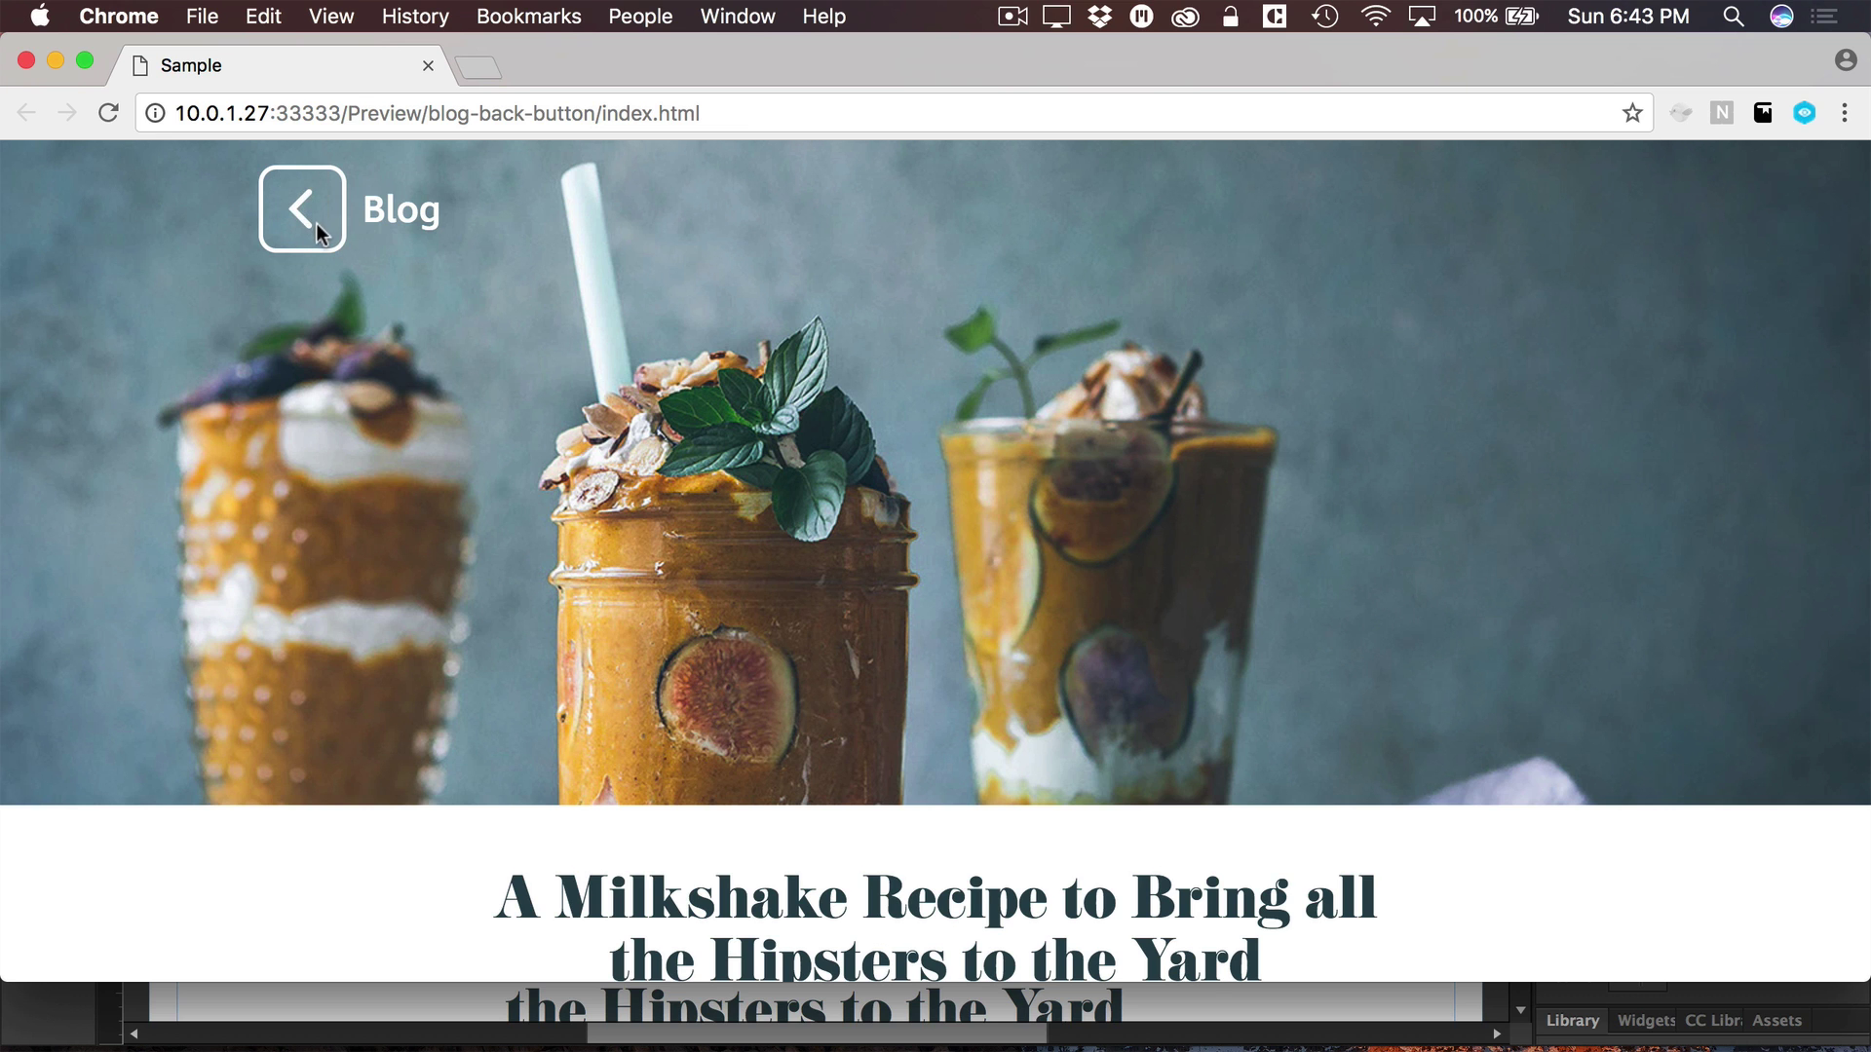
key(super+w)
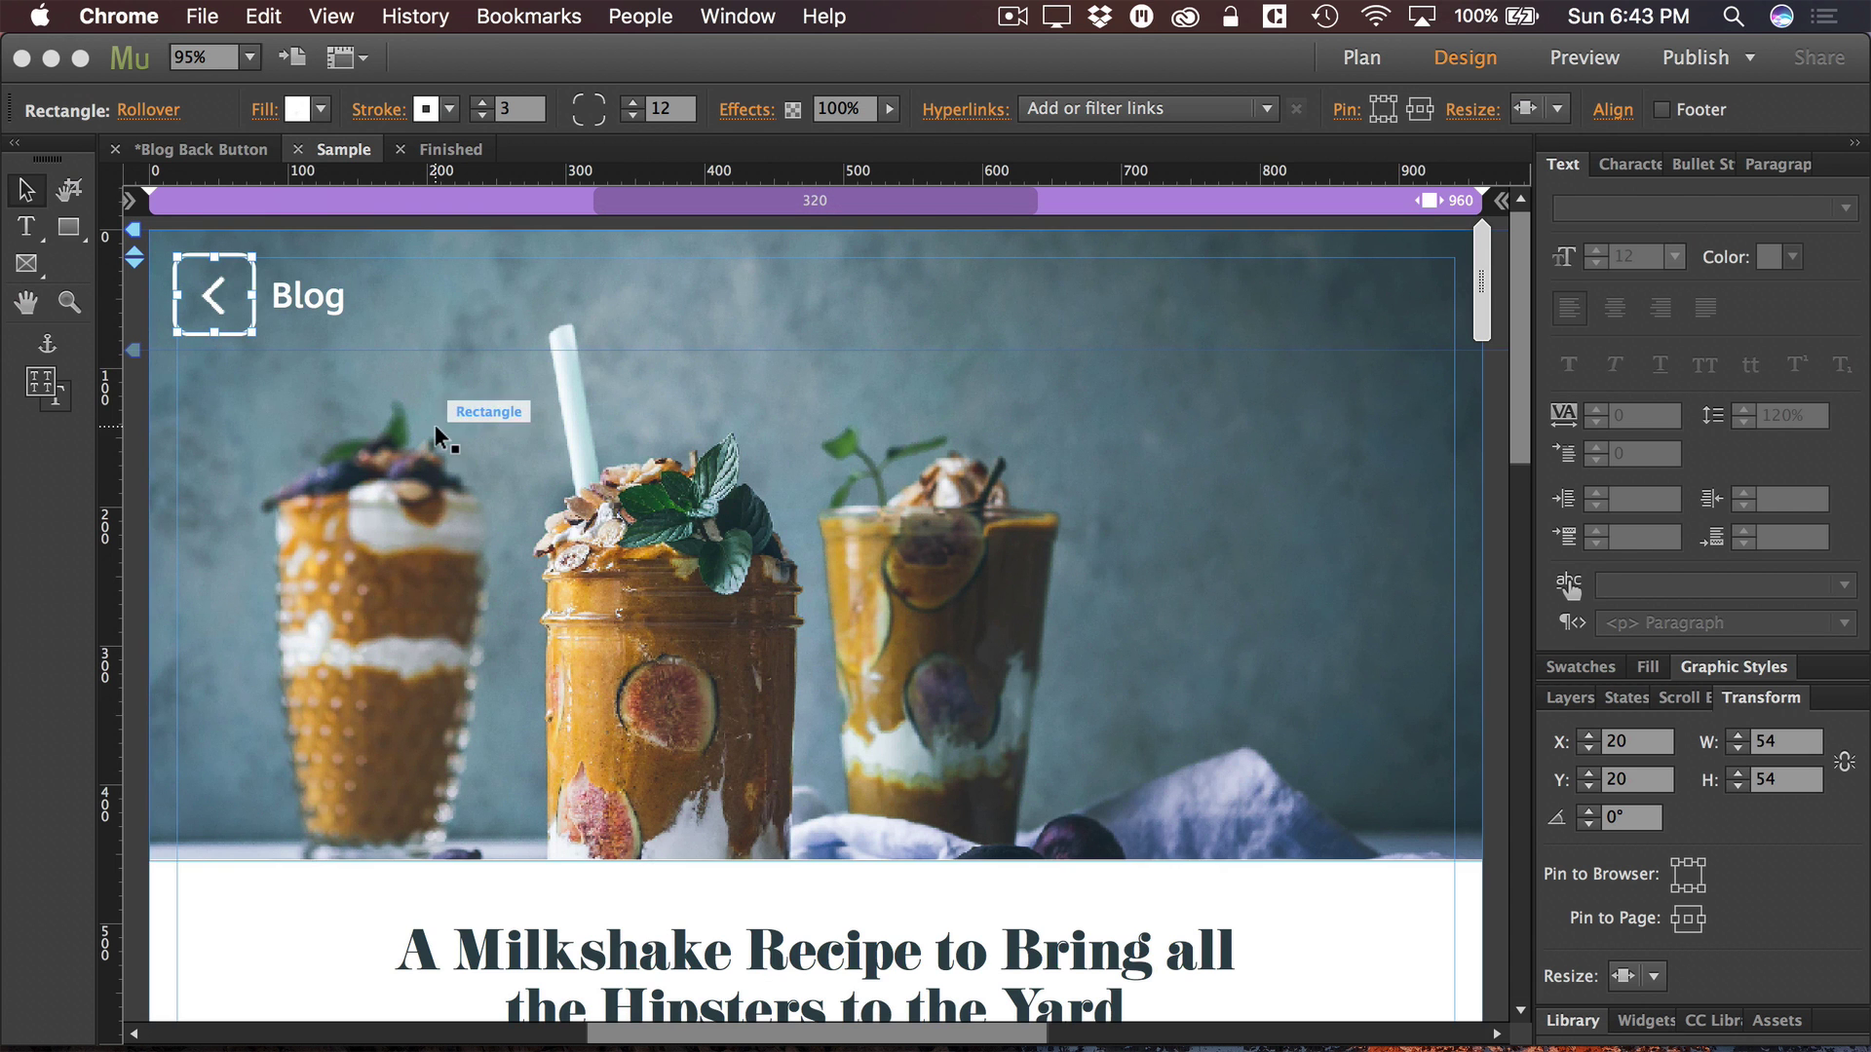
- Select the Normal state and expand its Transition settings: Fade, 0 s delay, 0.2 s, Ease
click(156, 125)
click(159, 126)
click(239, 158)
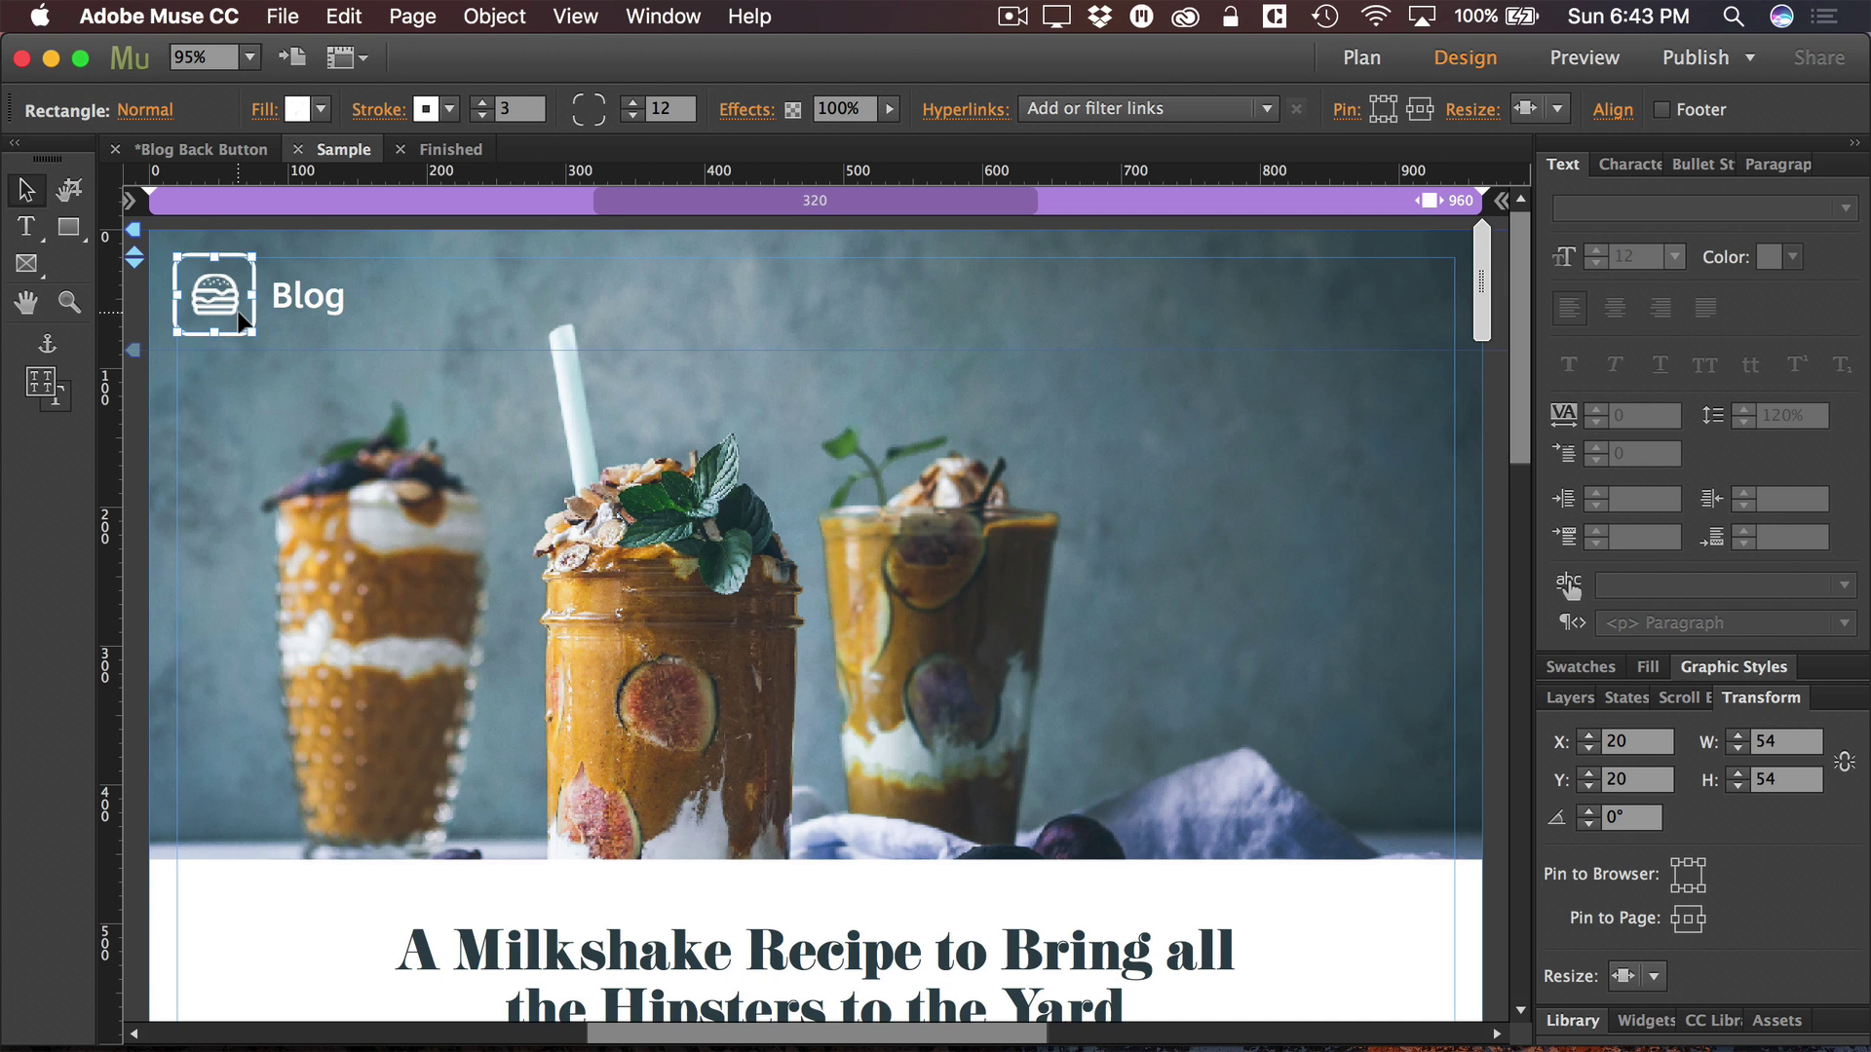
click(148, 110)
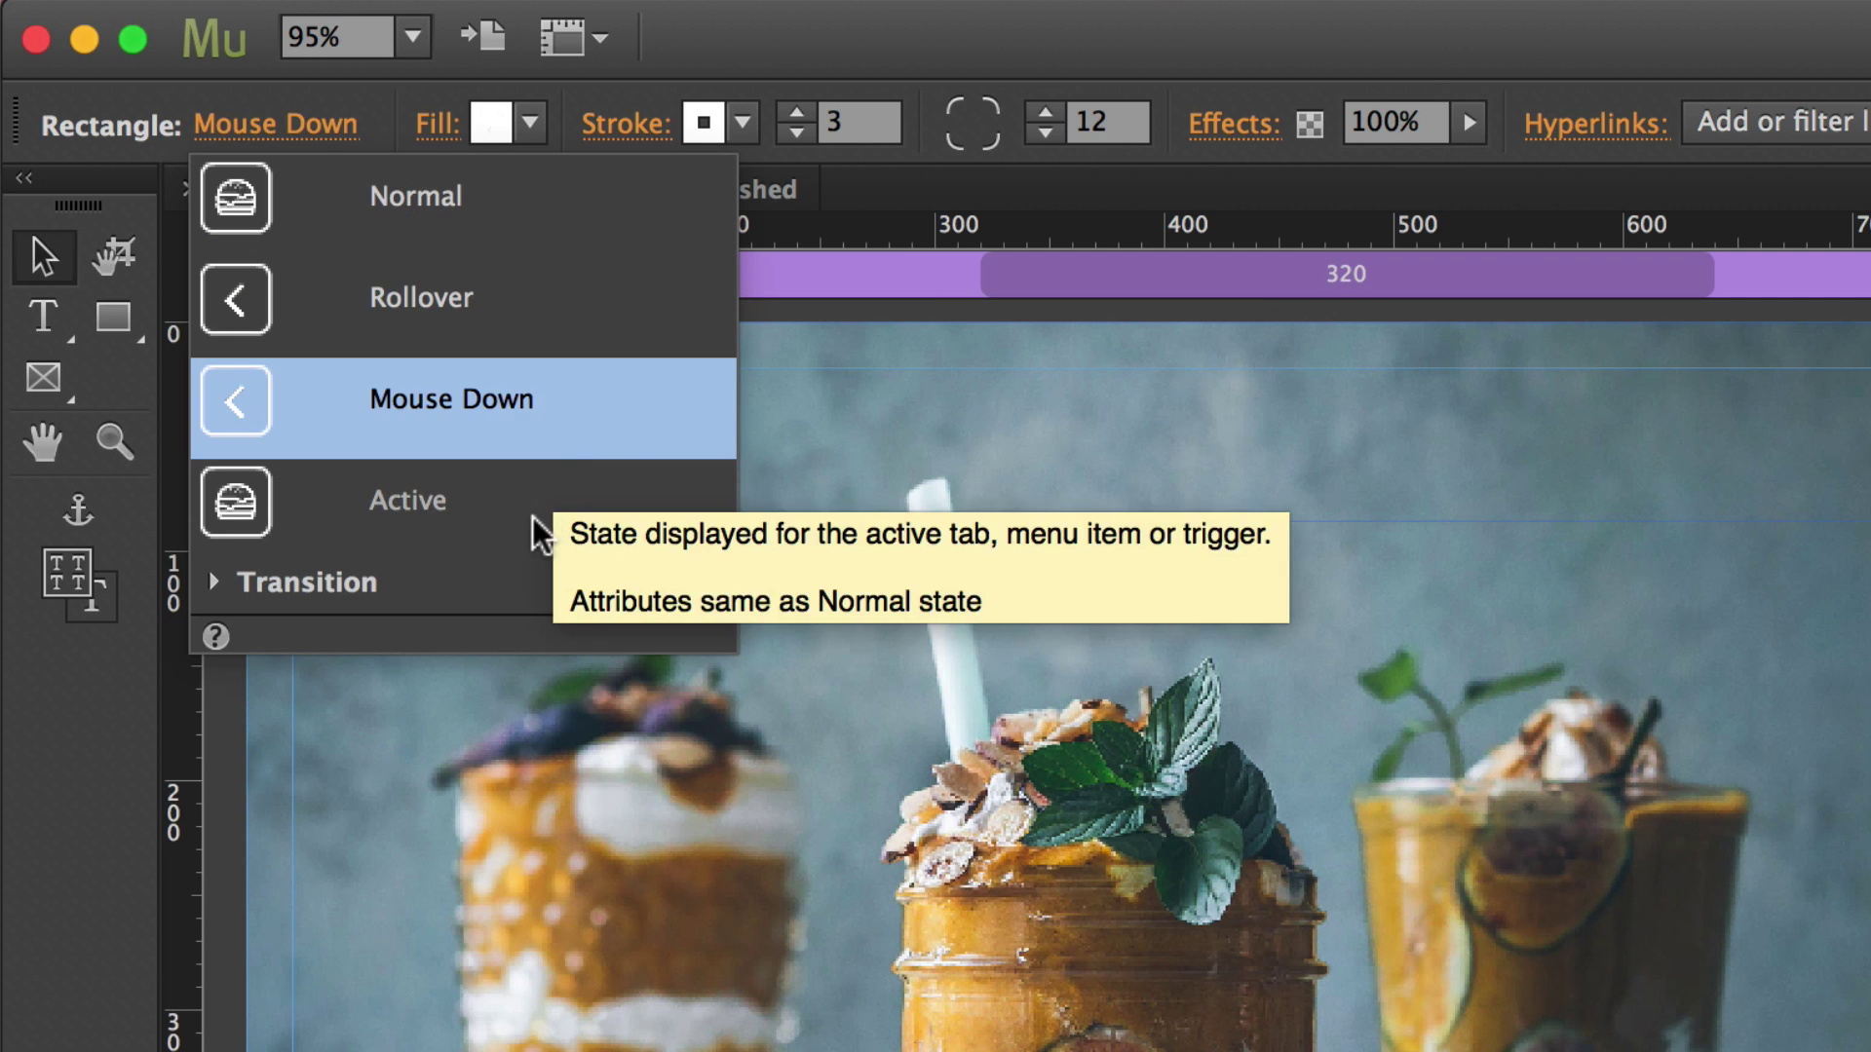
click(530, 301)
click(530, 222)
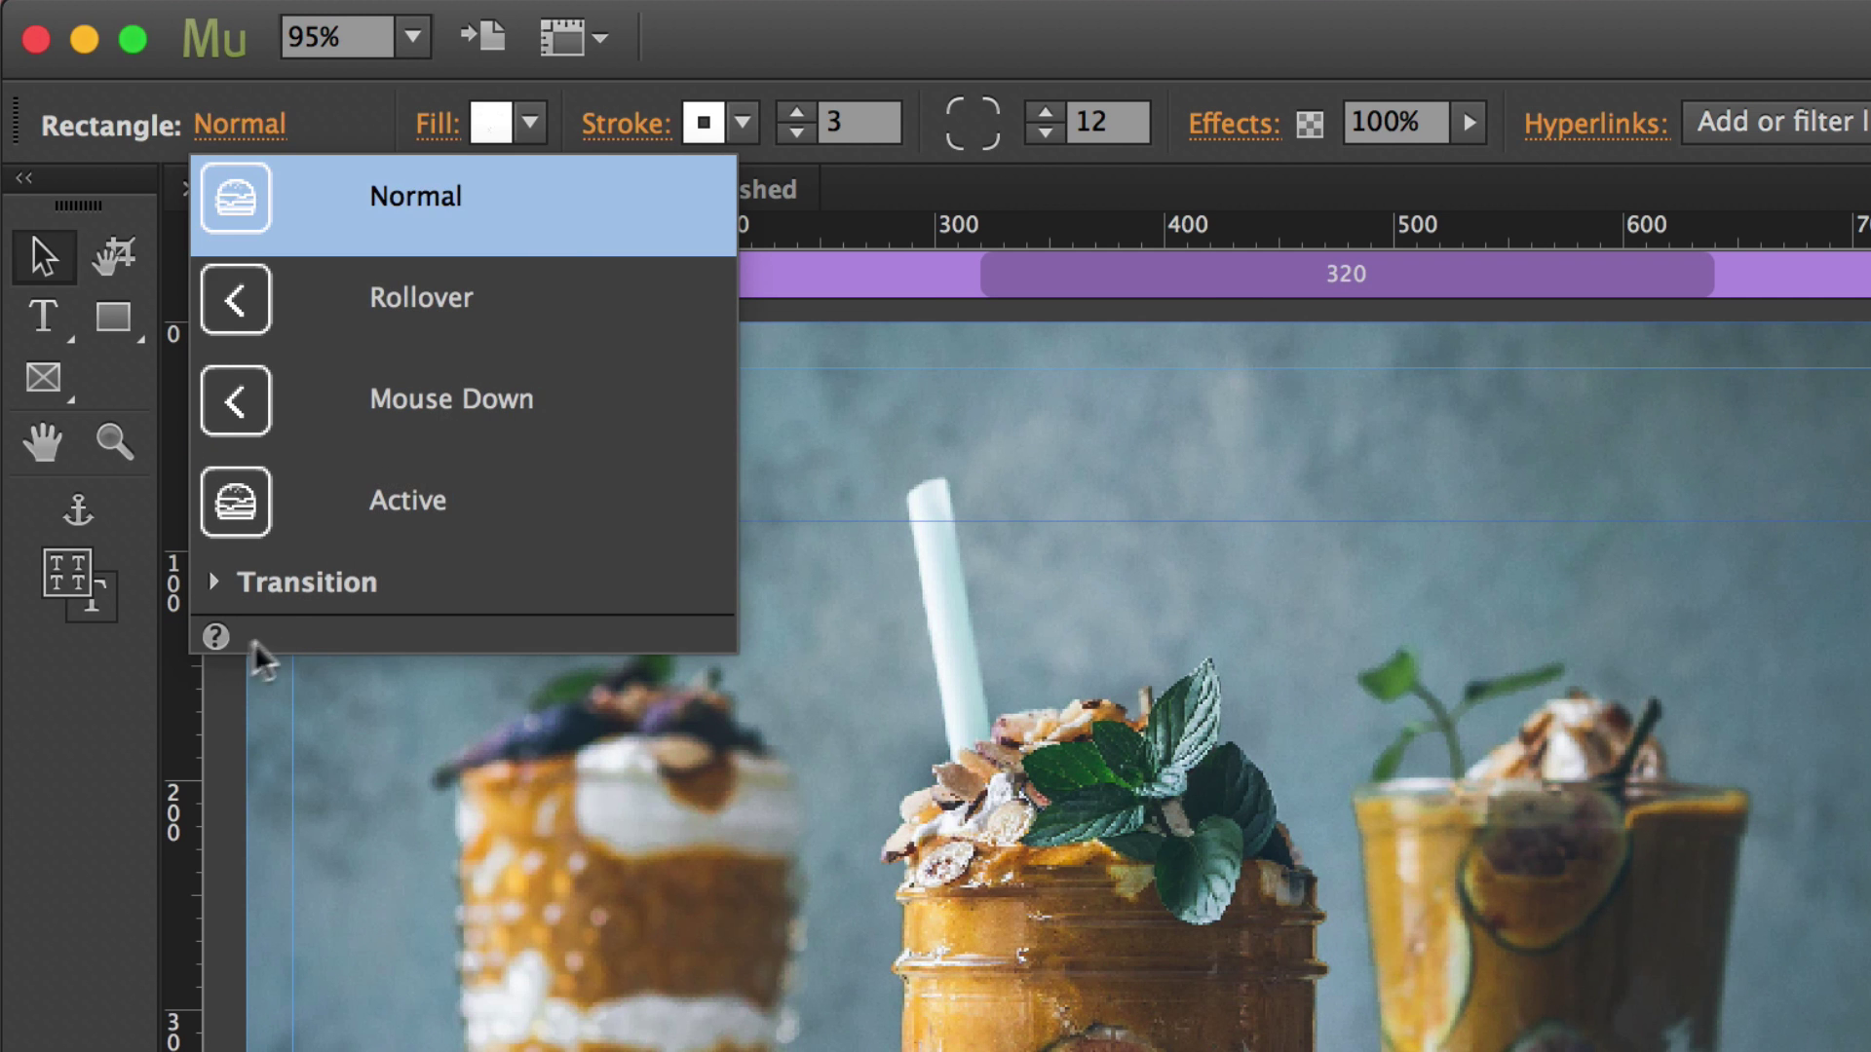
click(214, 585)
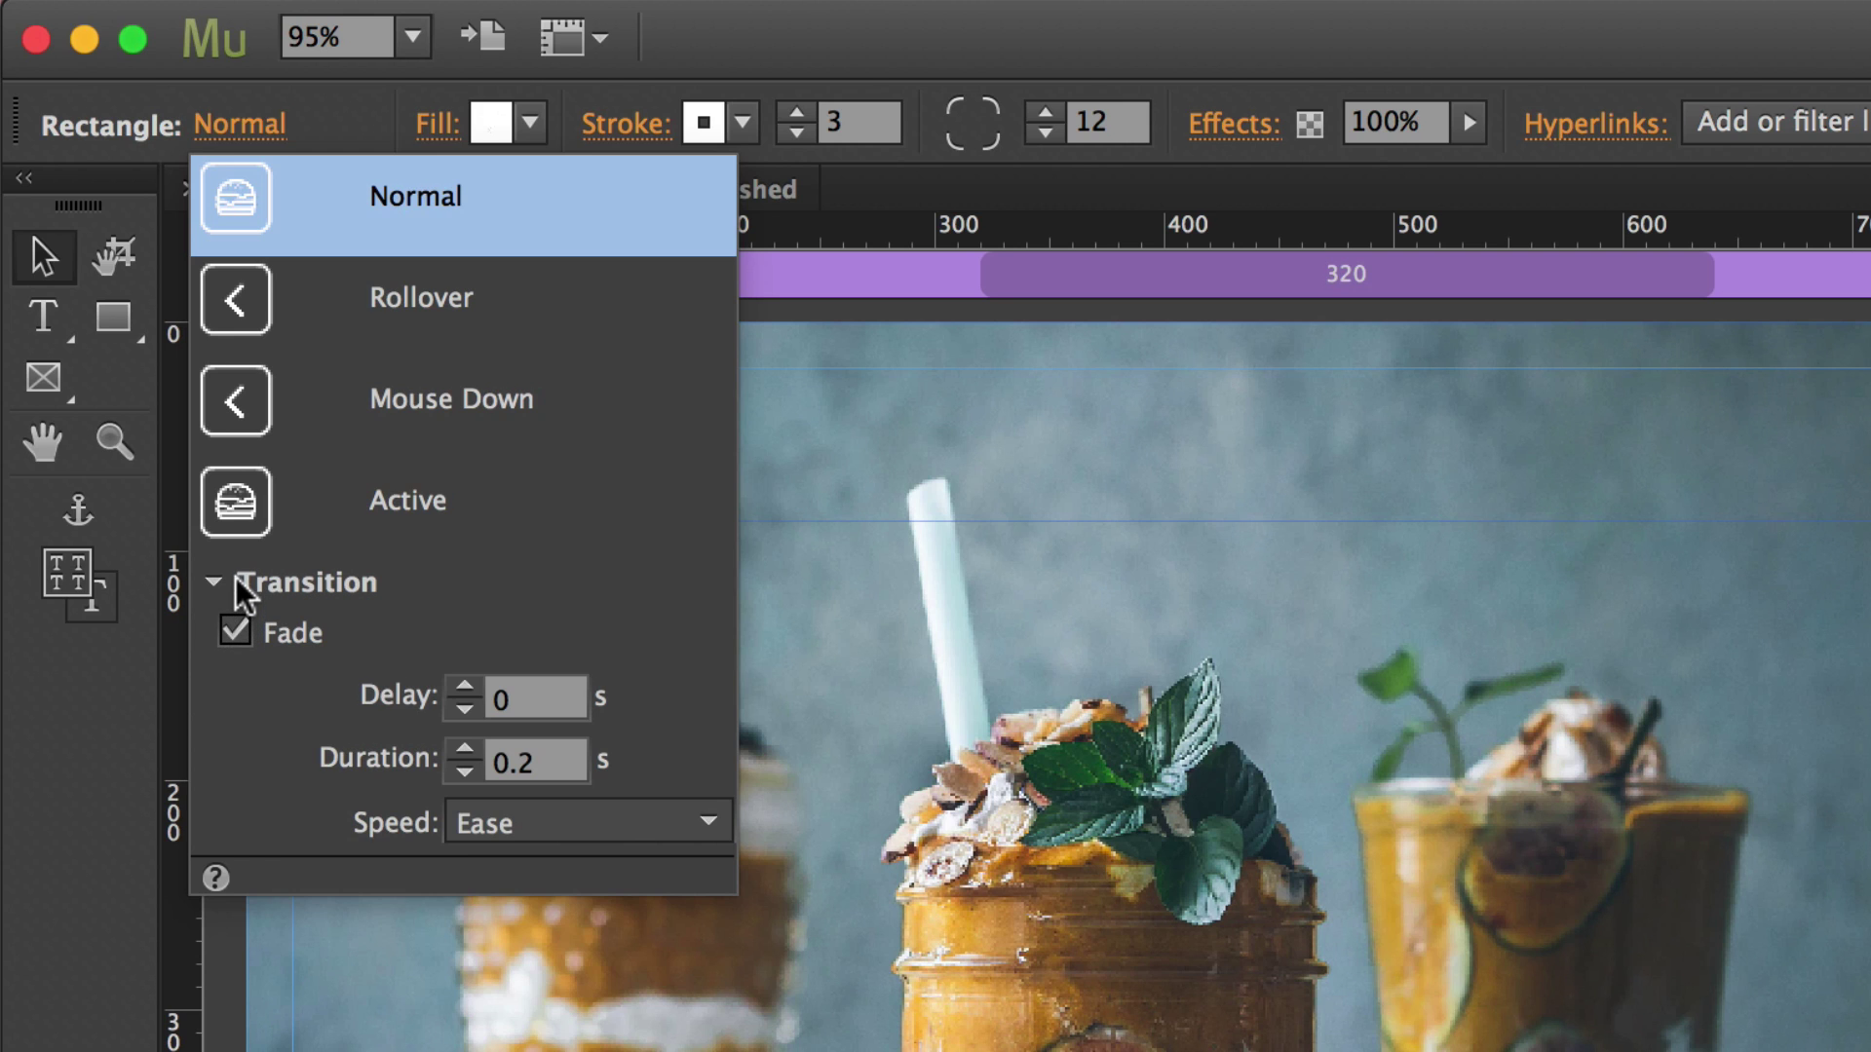
click(234, 631)
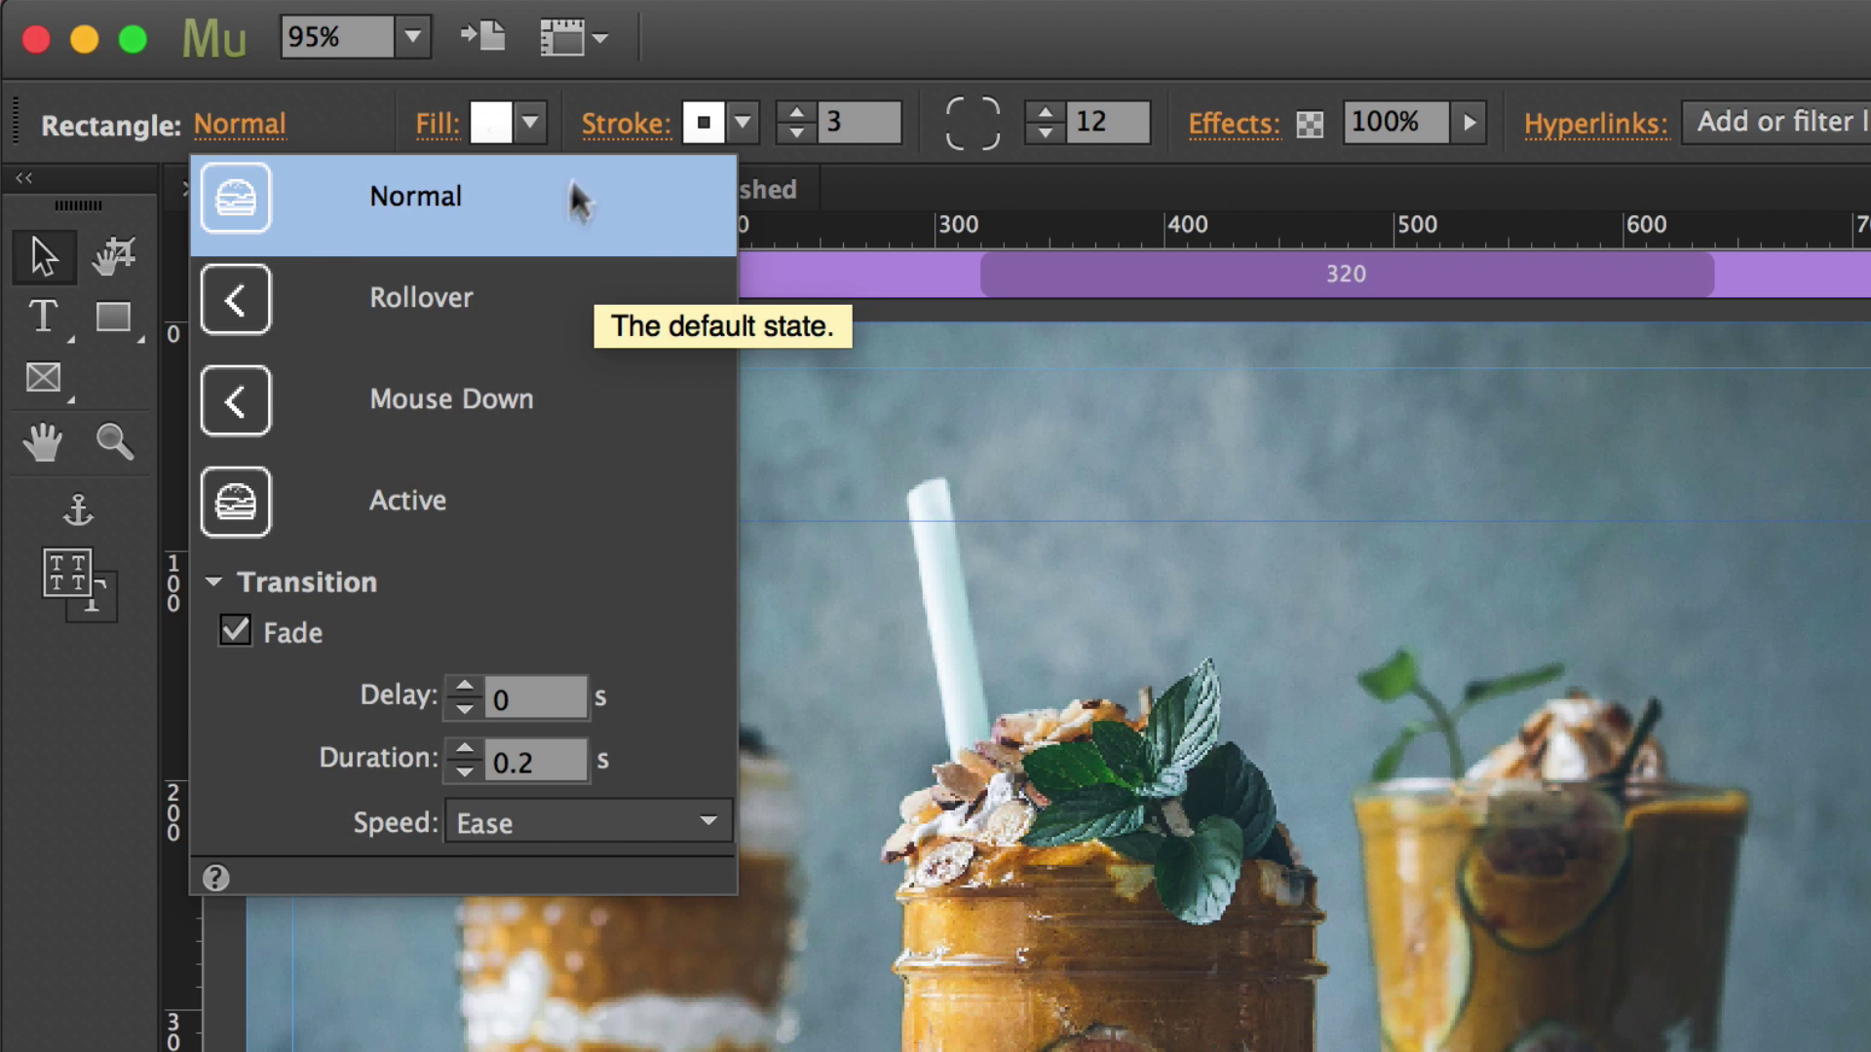
click(228, 627)
click(228, 628)
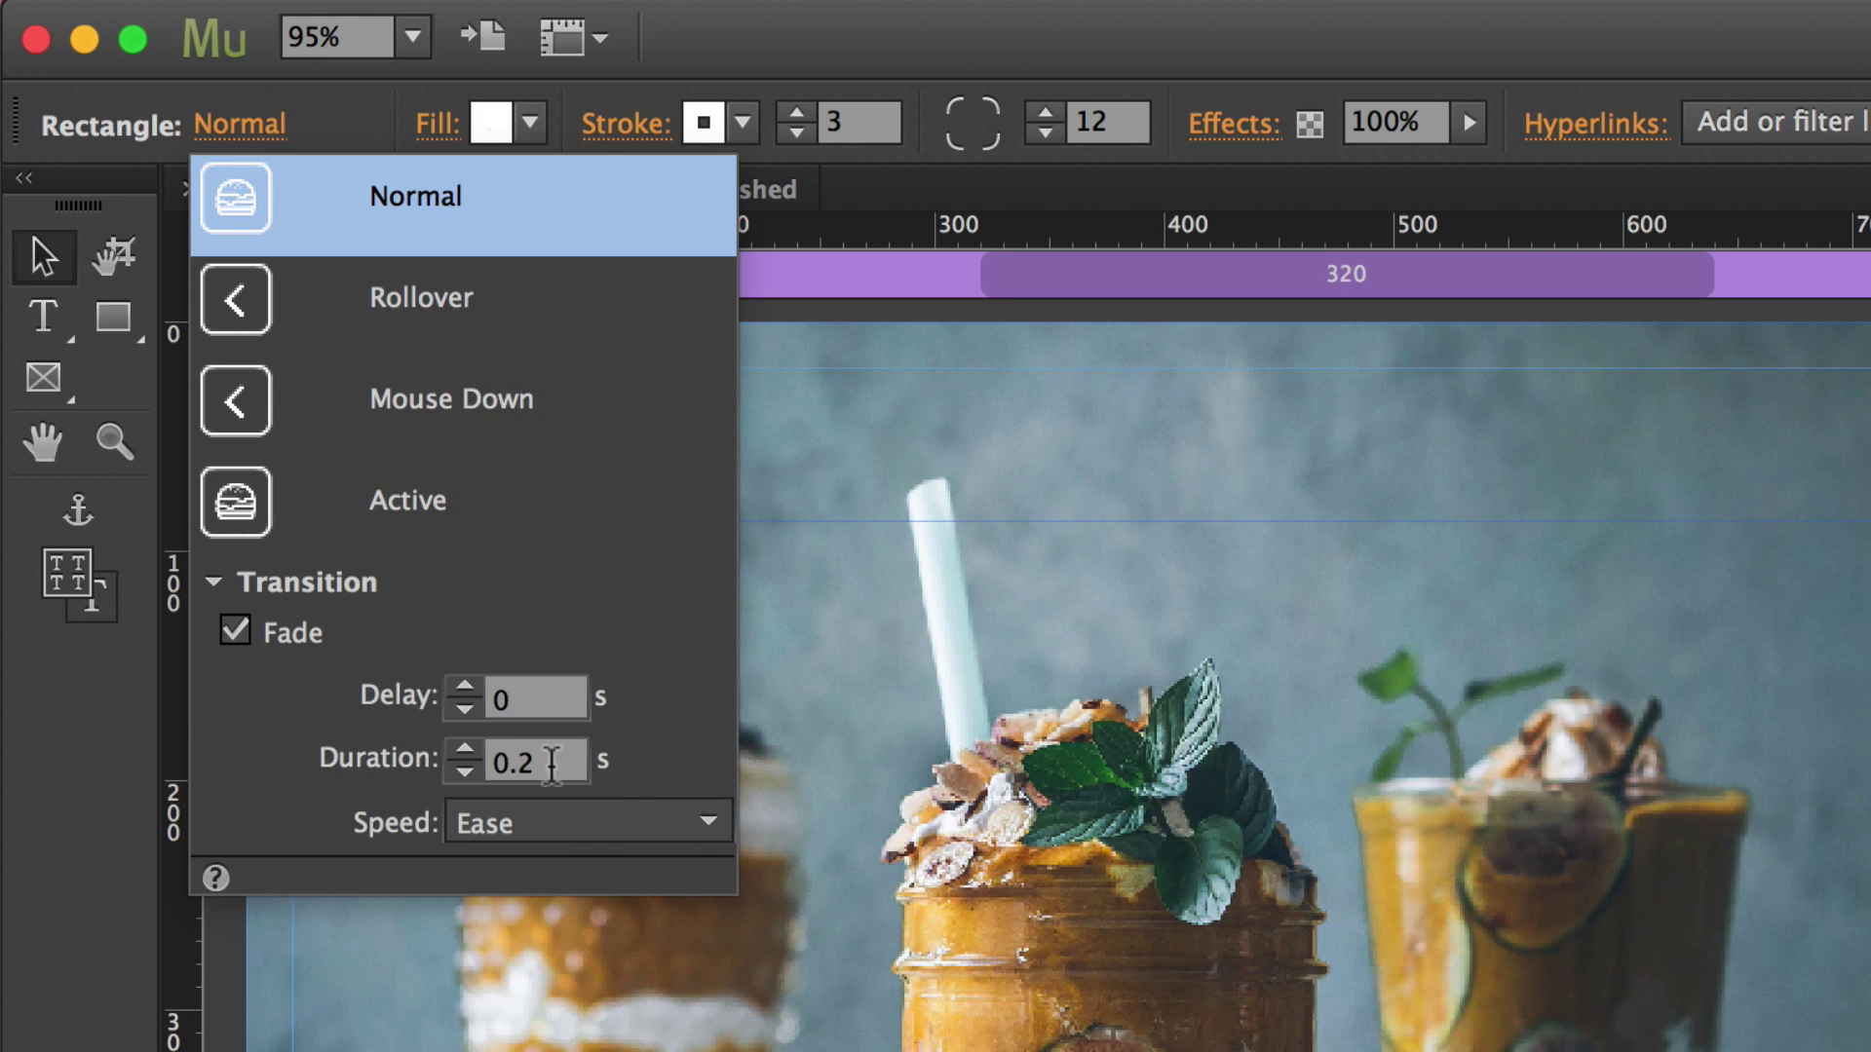
click(198, 127)
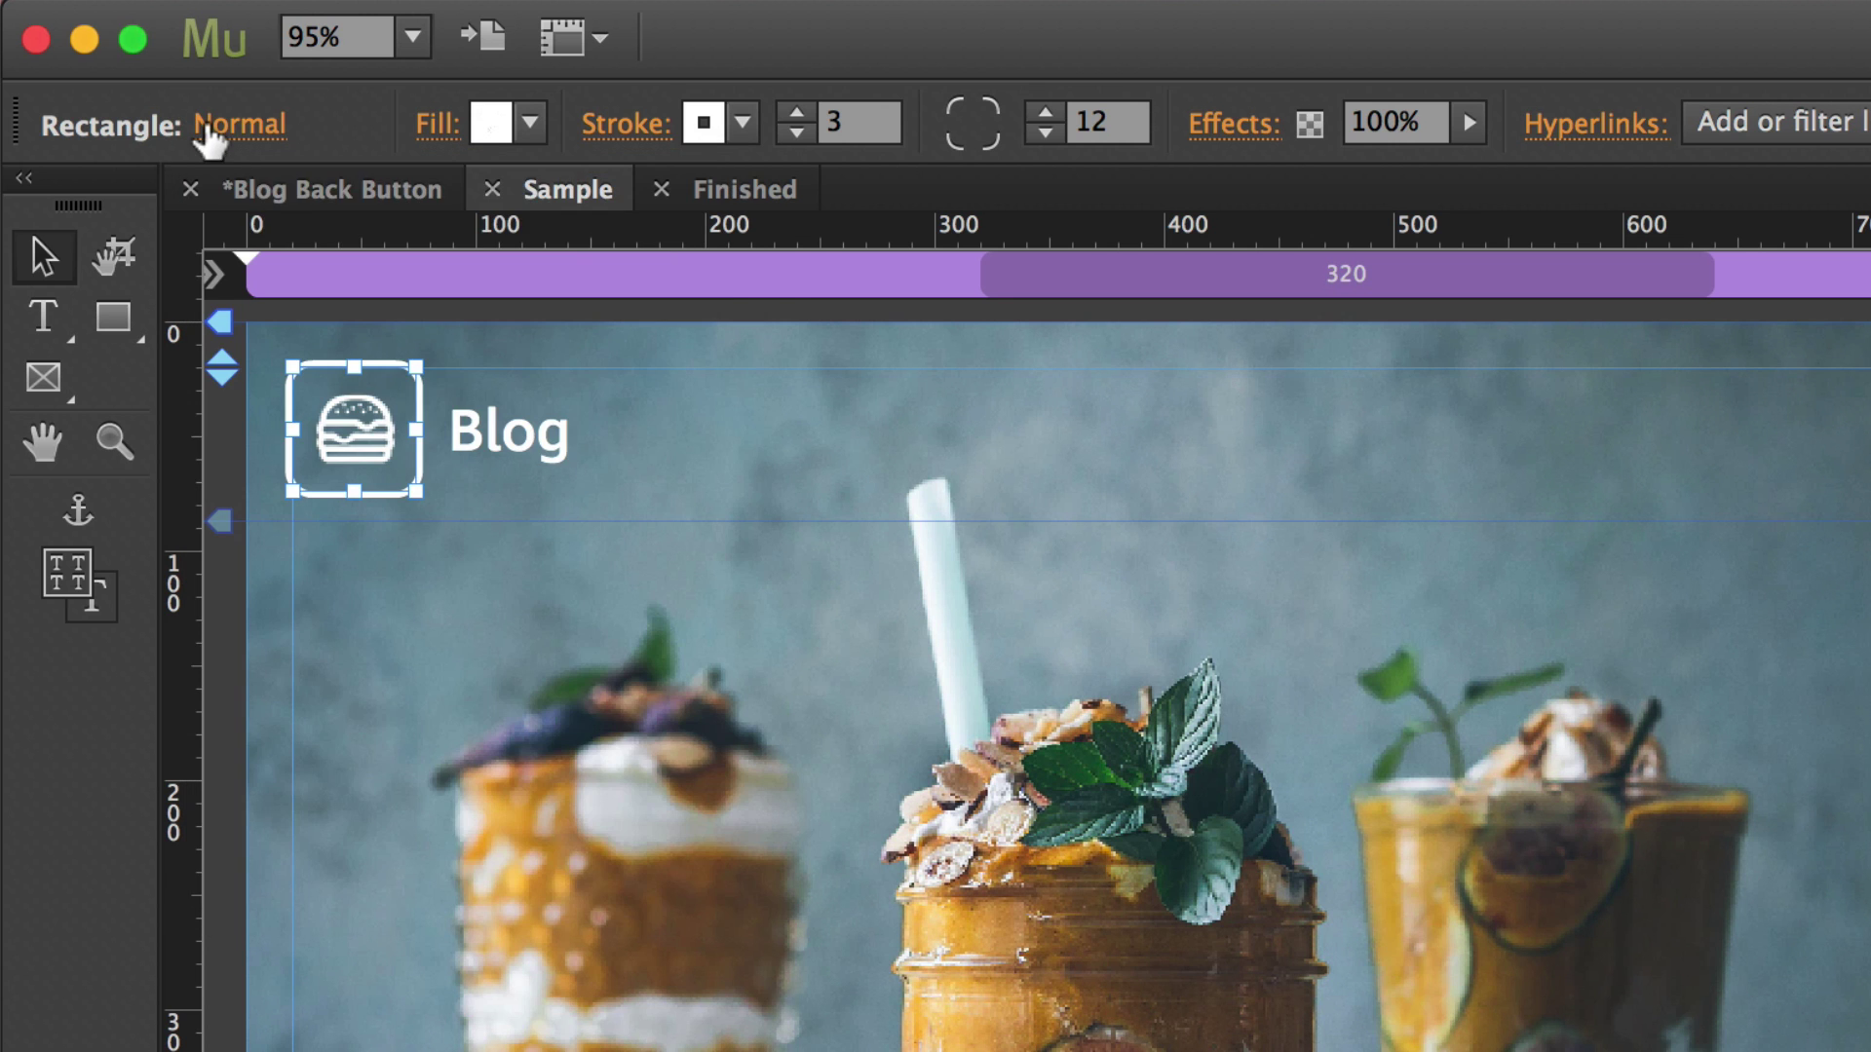
key(super+alt+e)
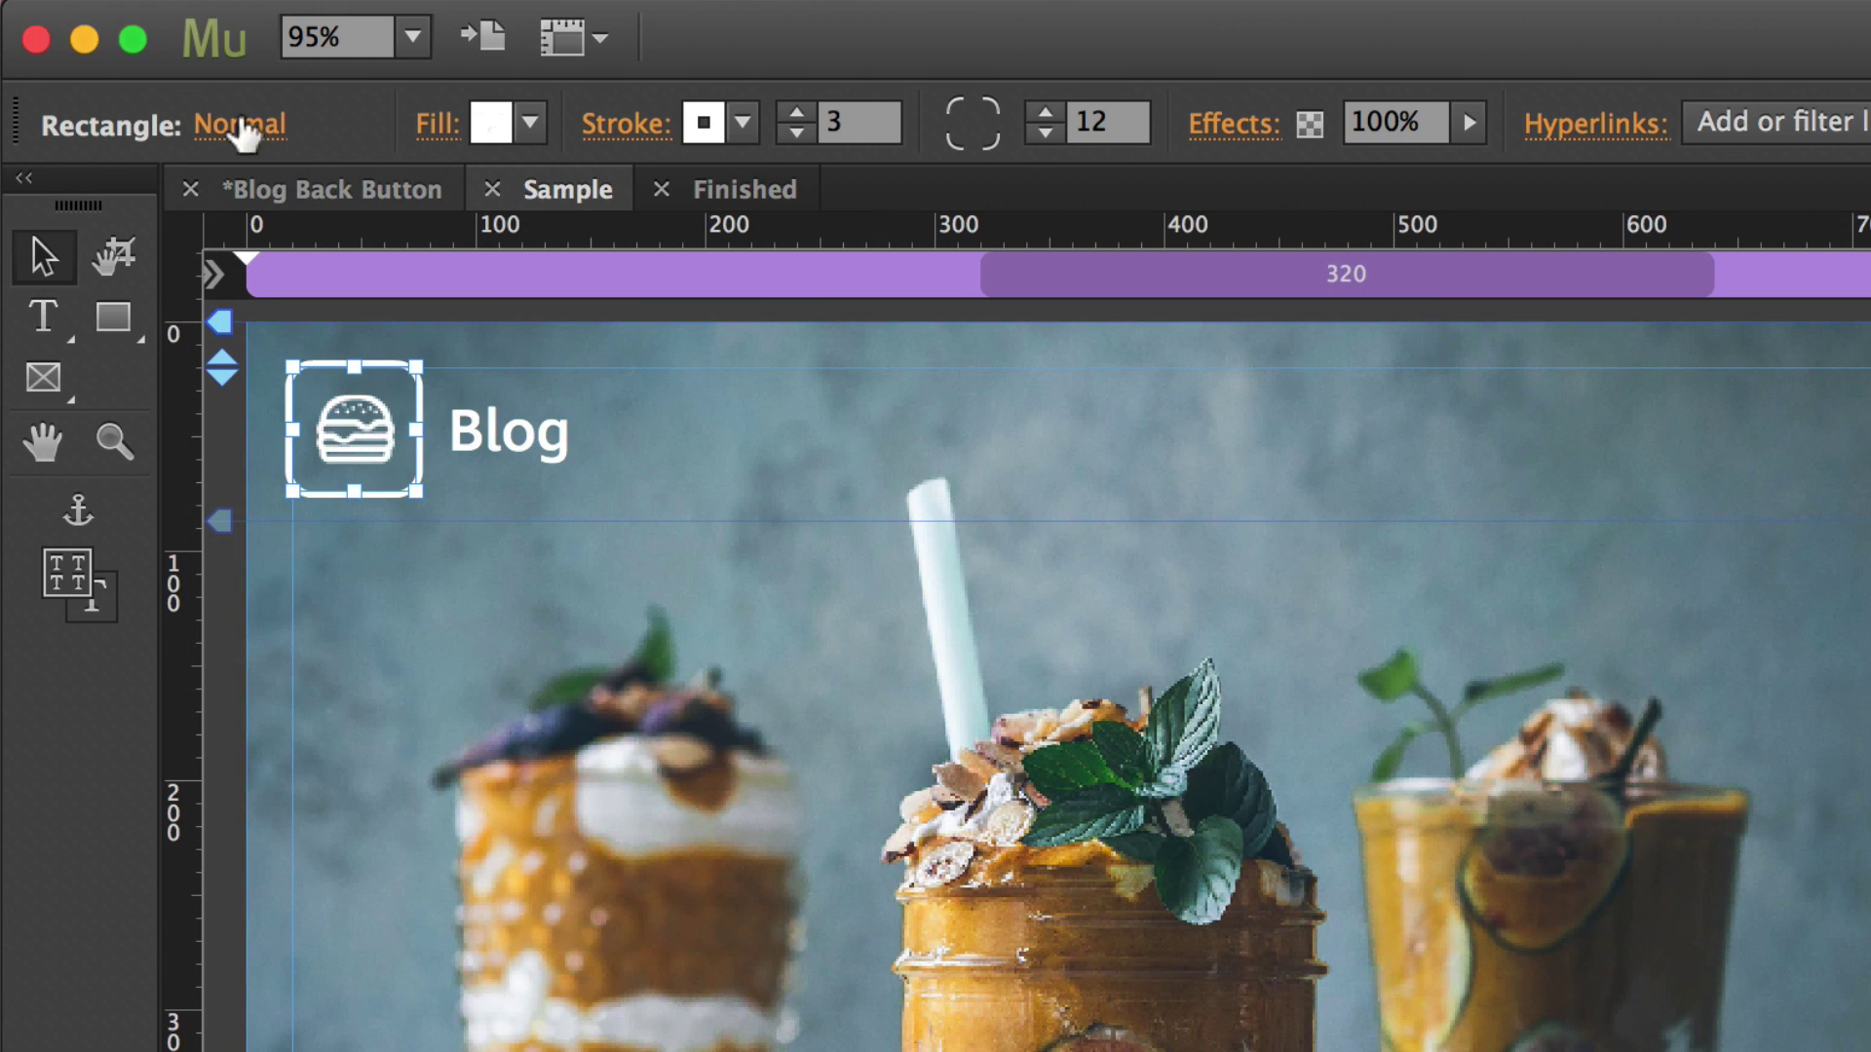
click(241, 125)
click(430, 296)
click(450, 389)
click(448, 476)
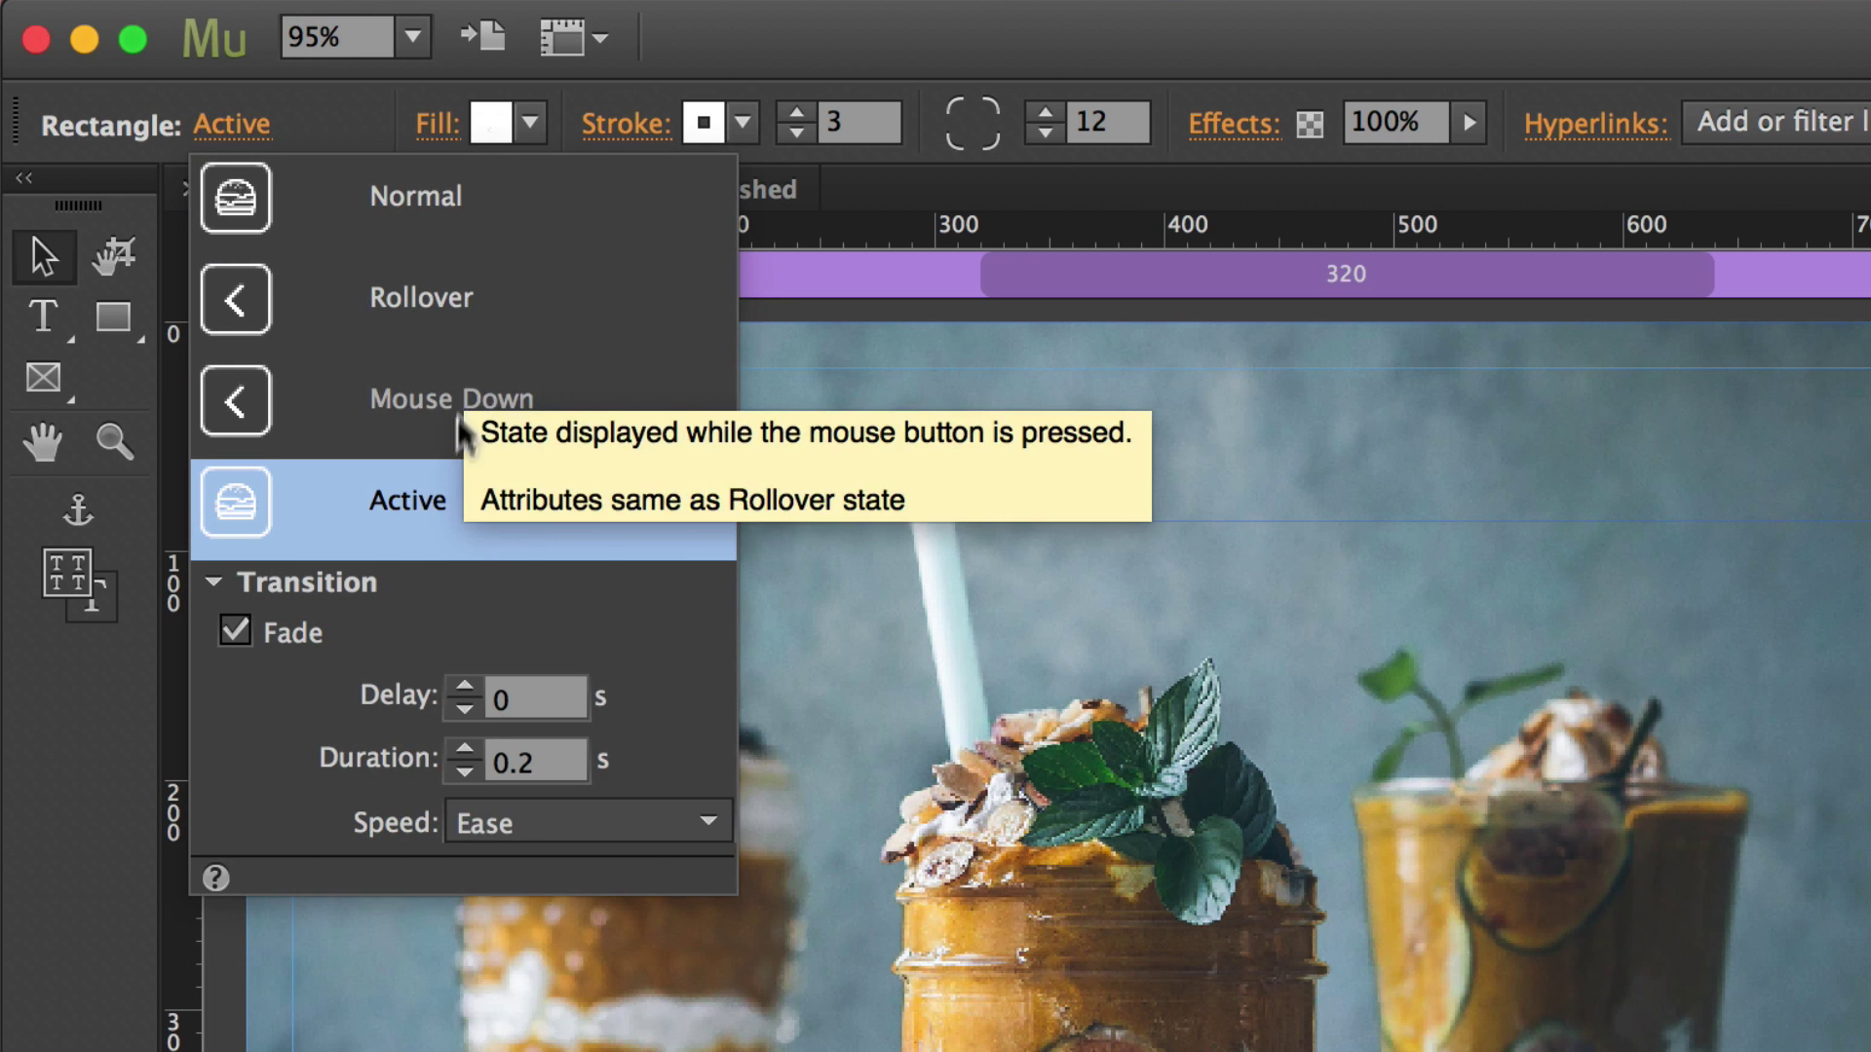
click(454, 437)
click(450, 338)
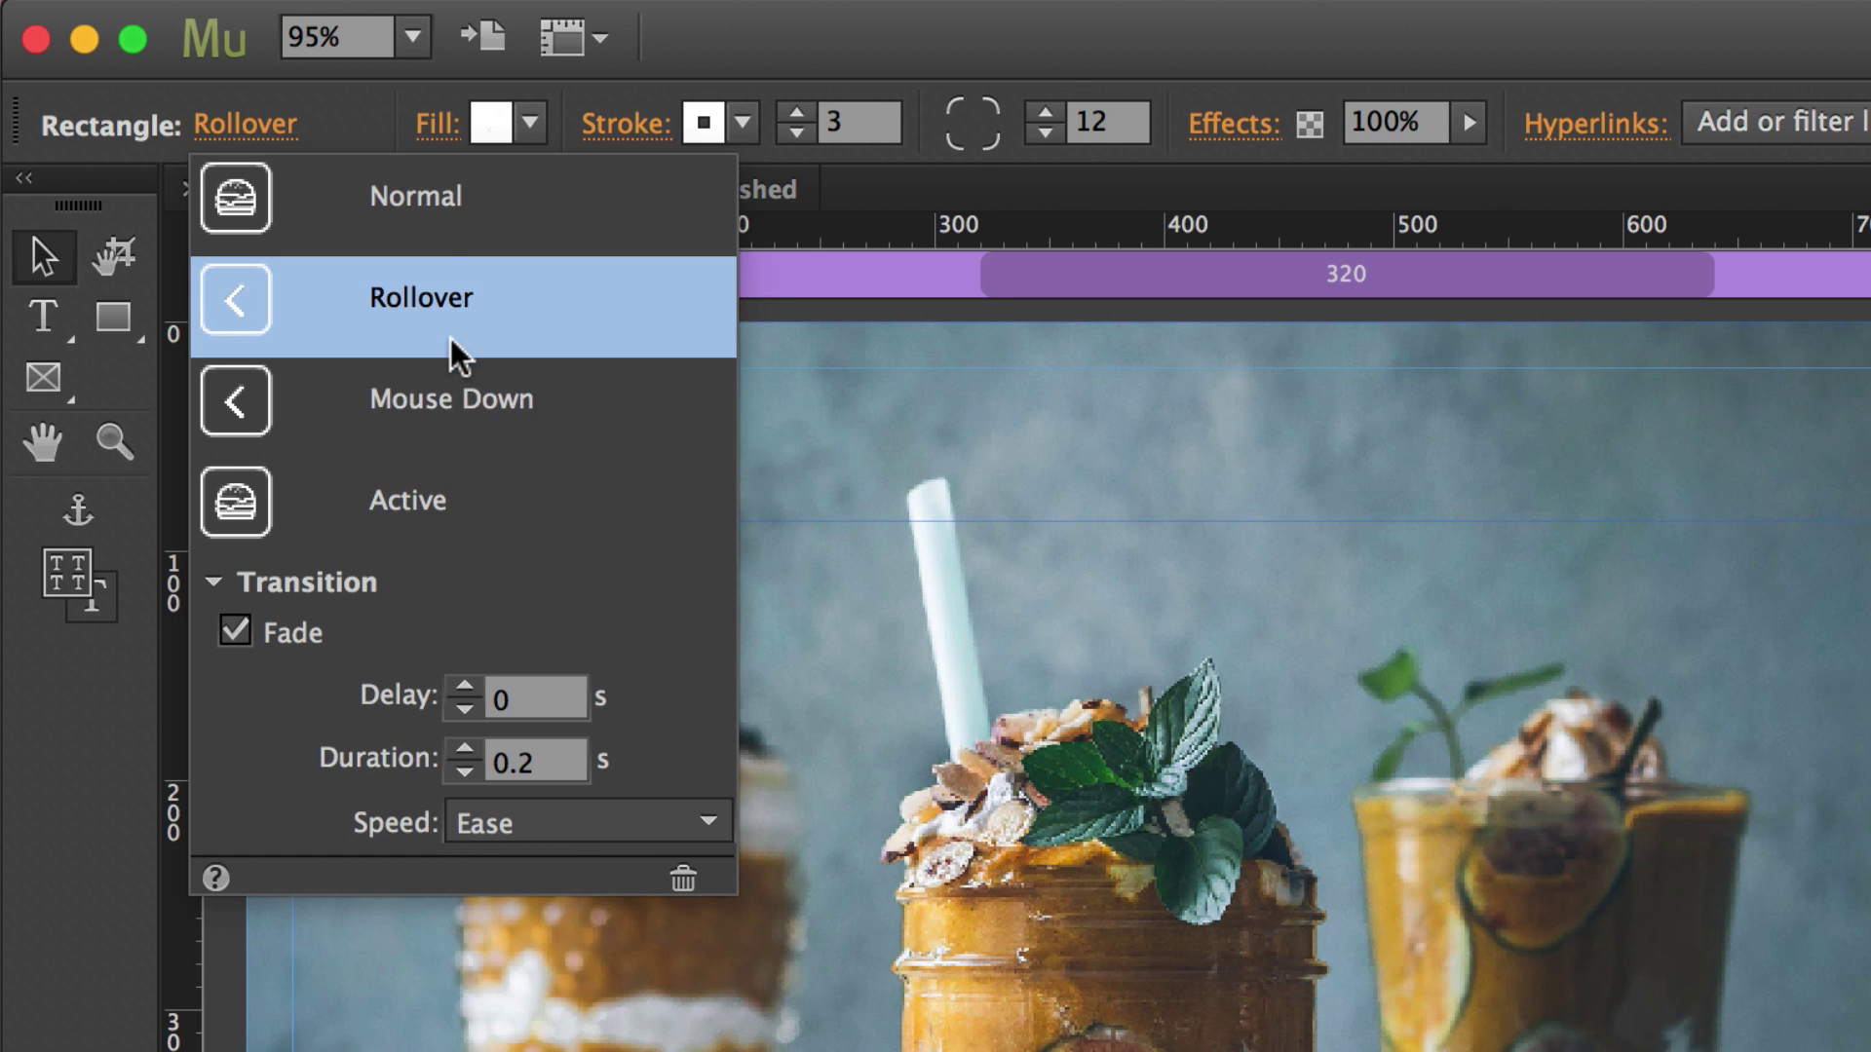
click(465, 252)
click(465, 399)
click(450, 500)
click(467, 301)
click(462, 247)
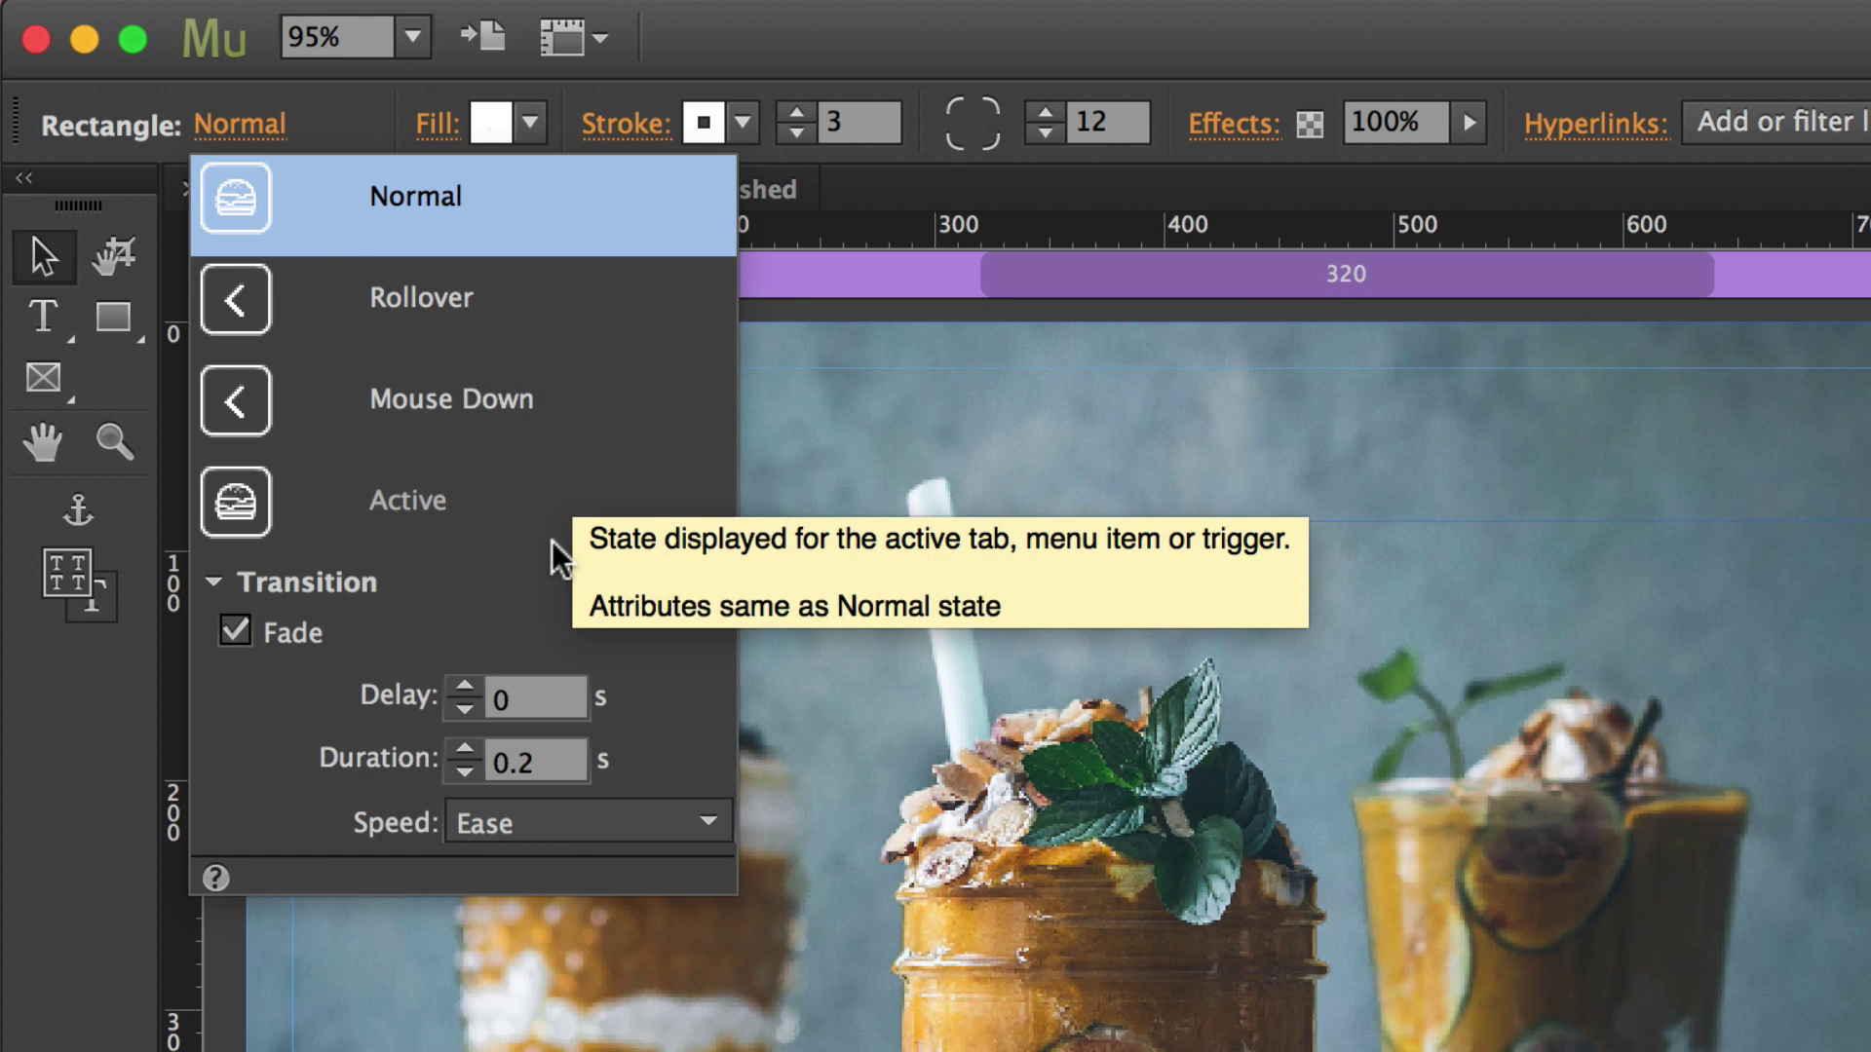
click(539, 312)
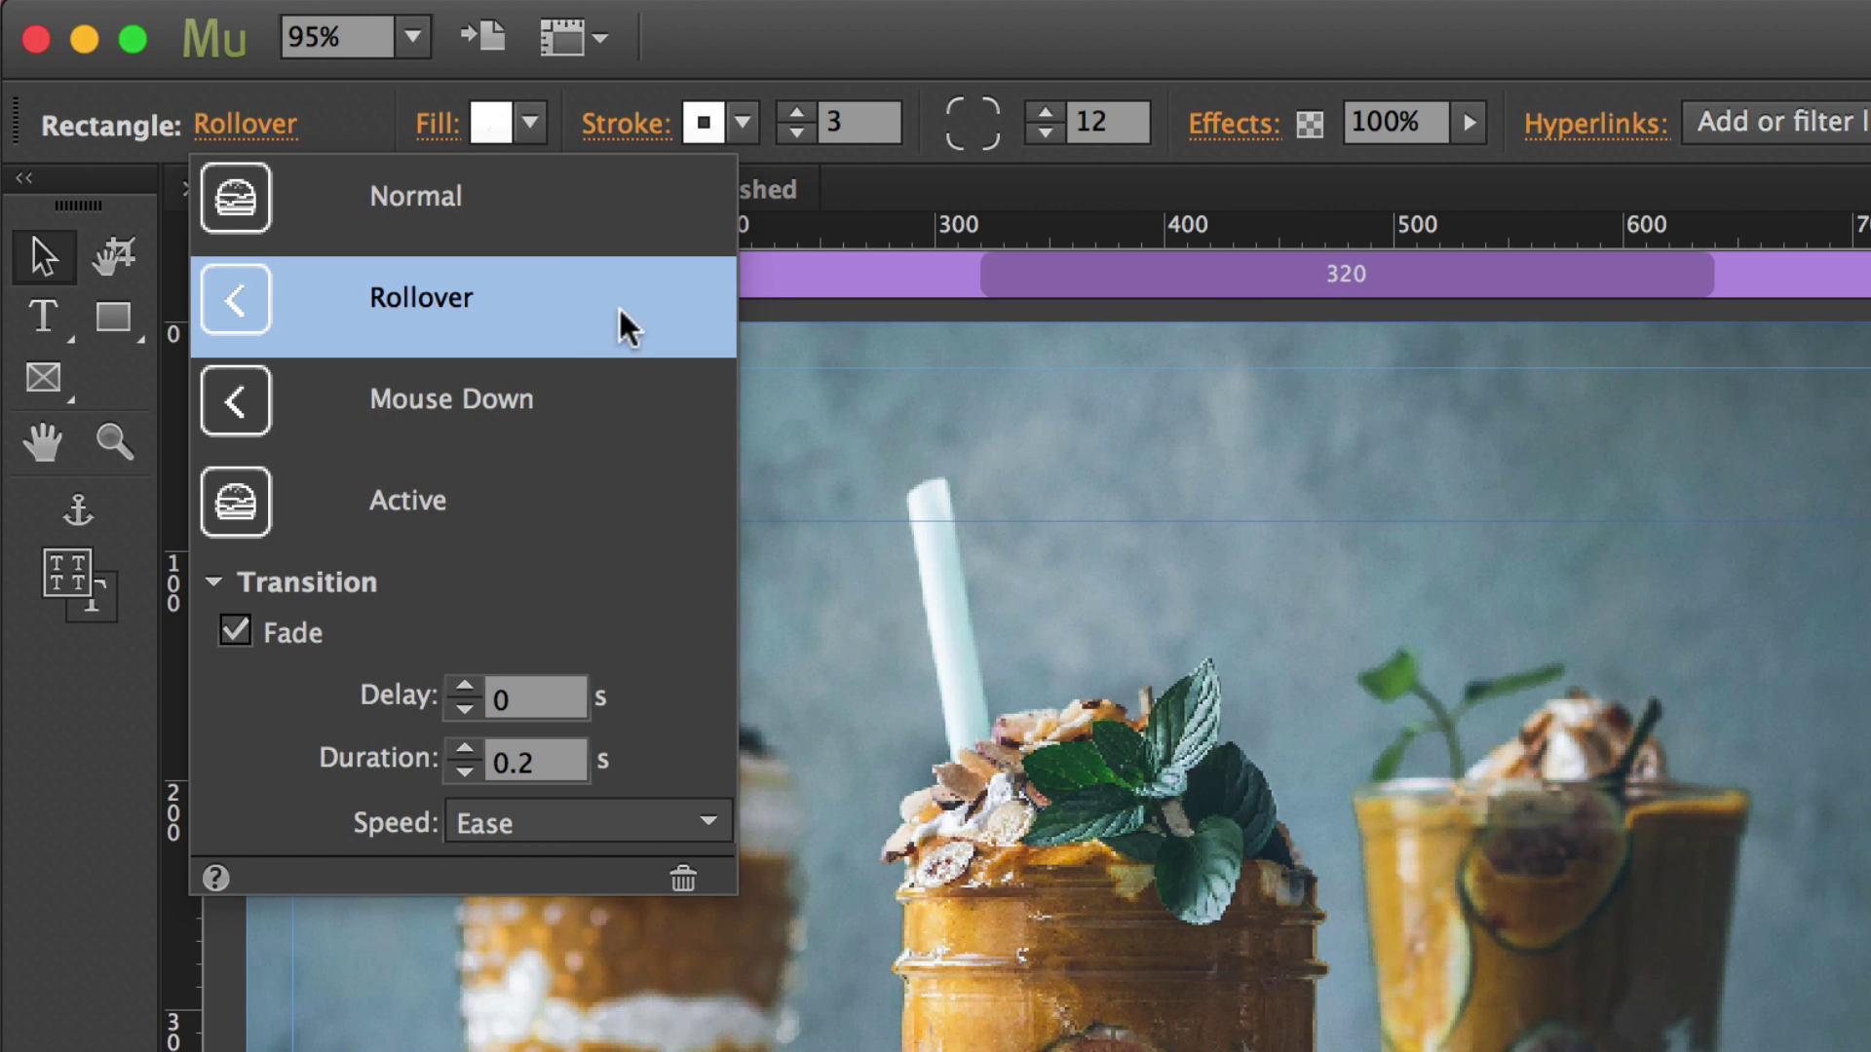
click(522, 212)
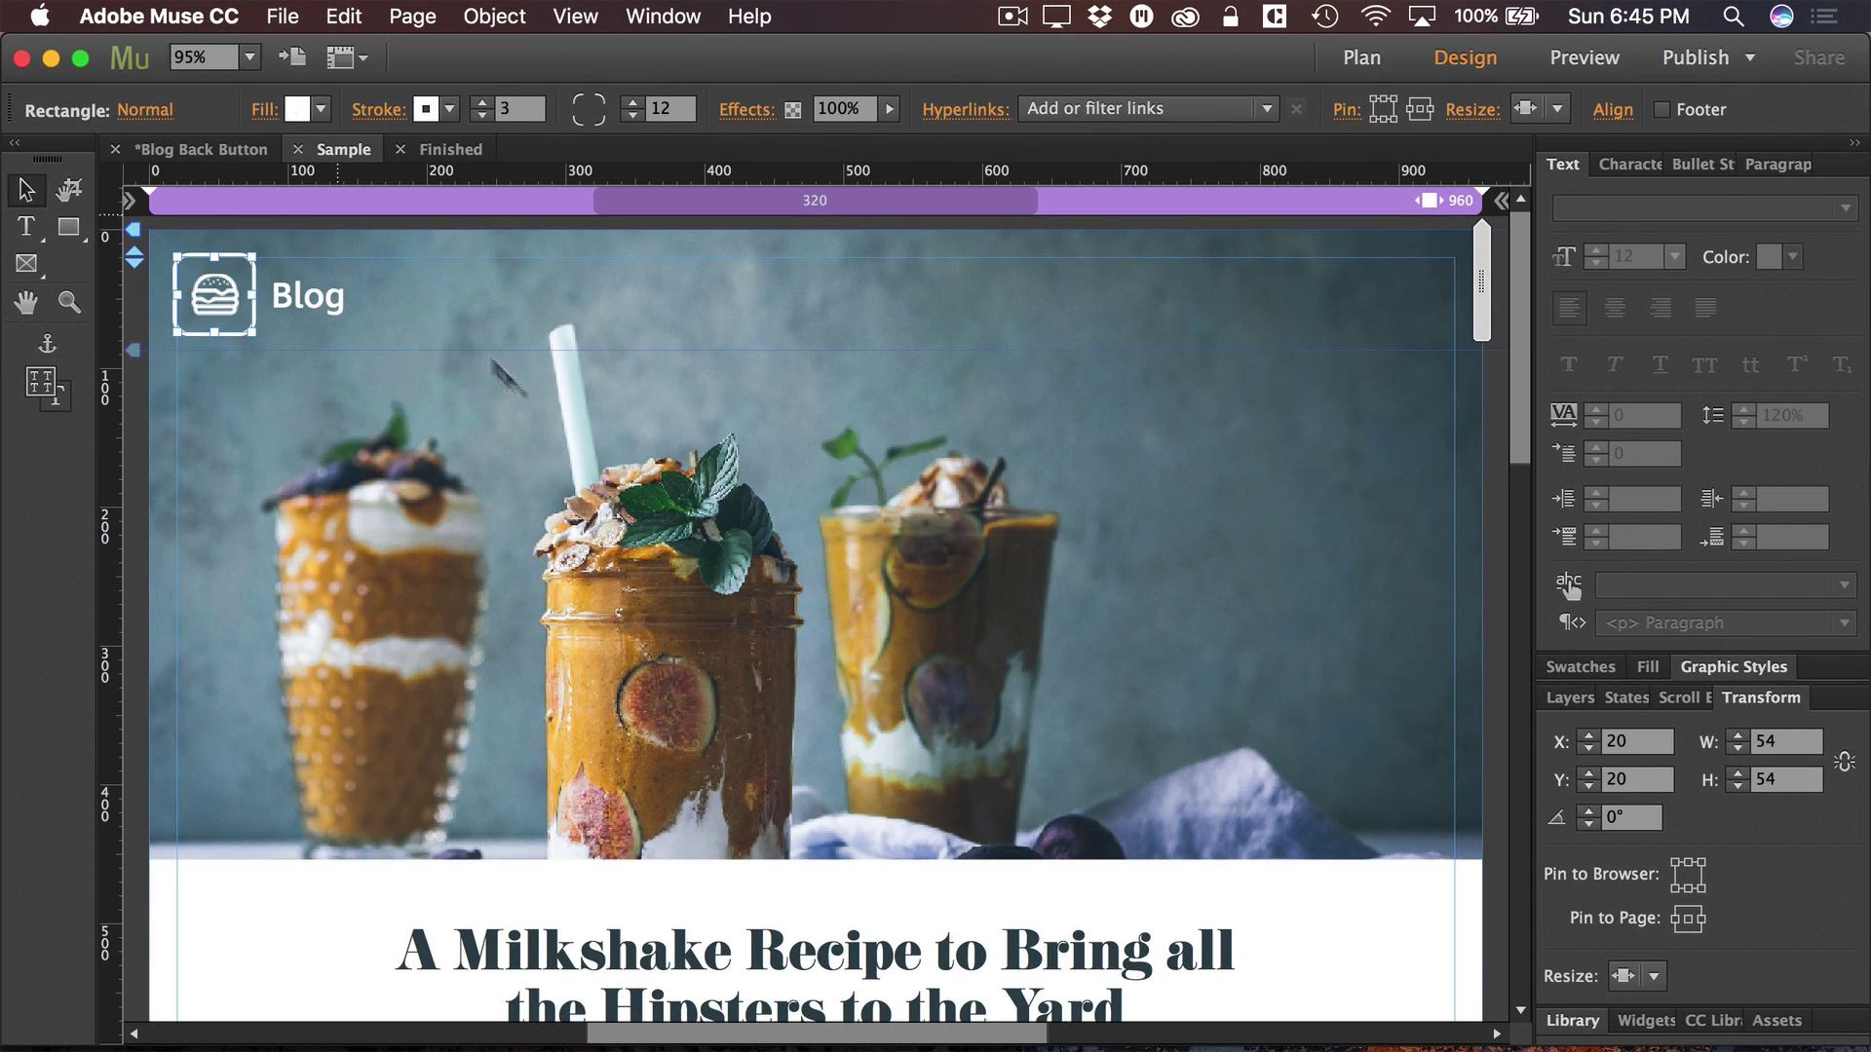
click(551, 434)
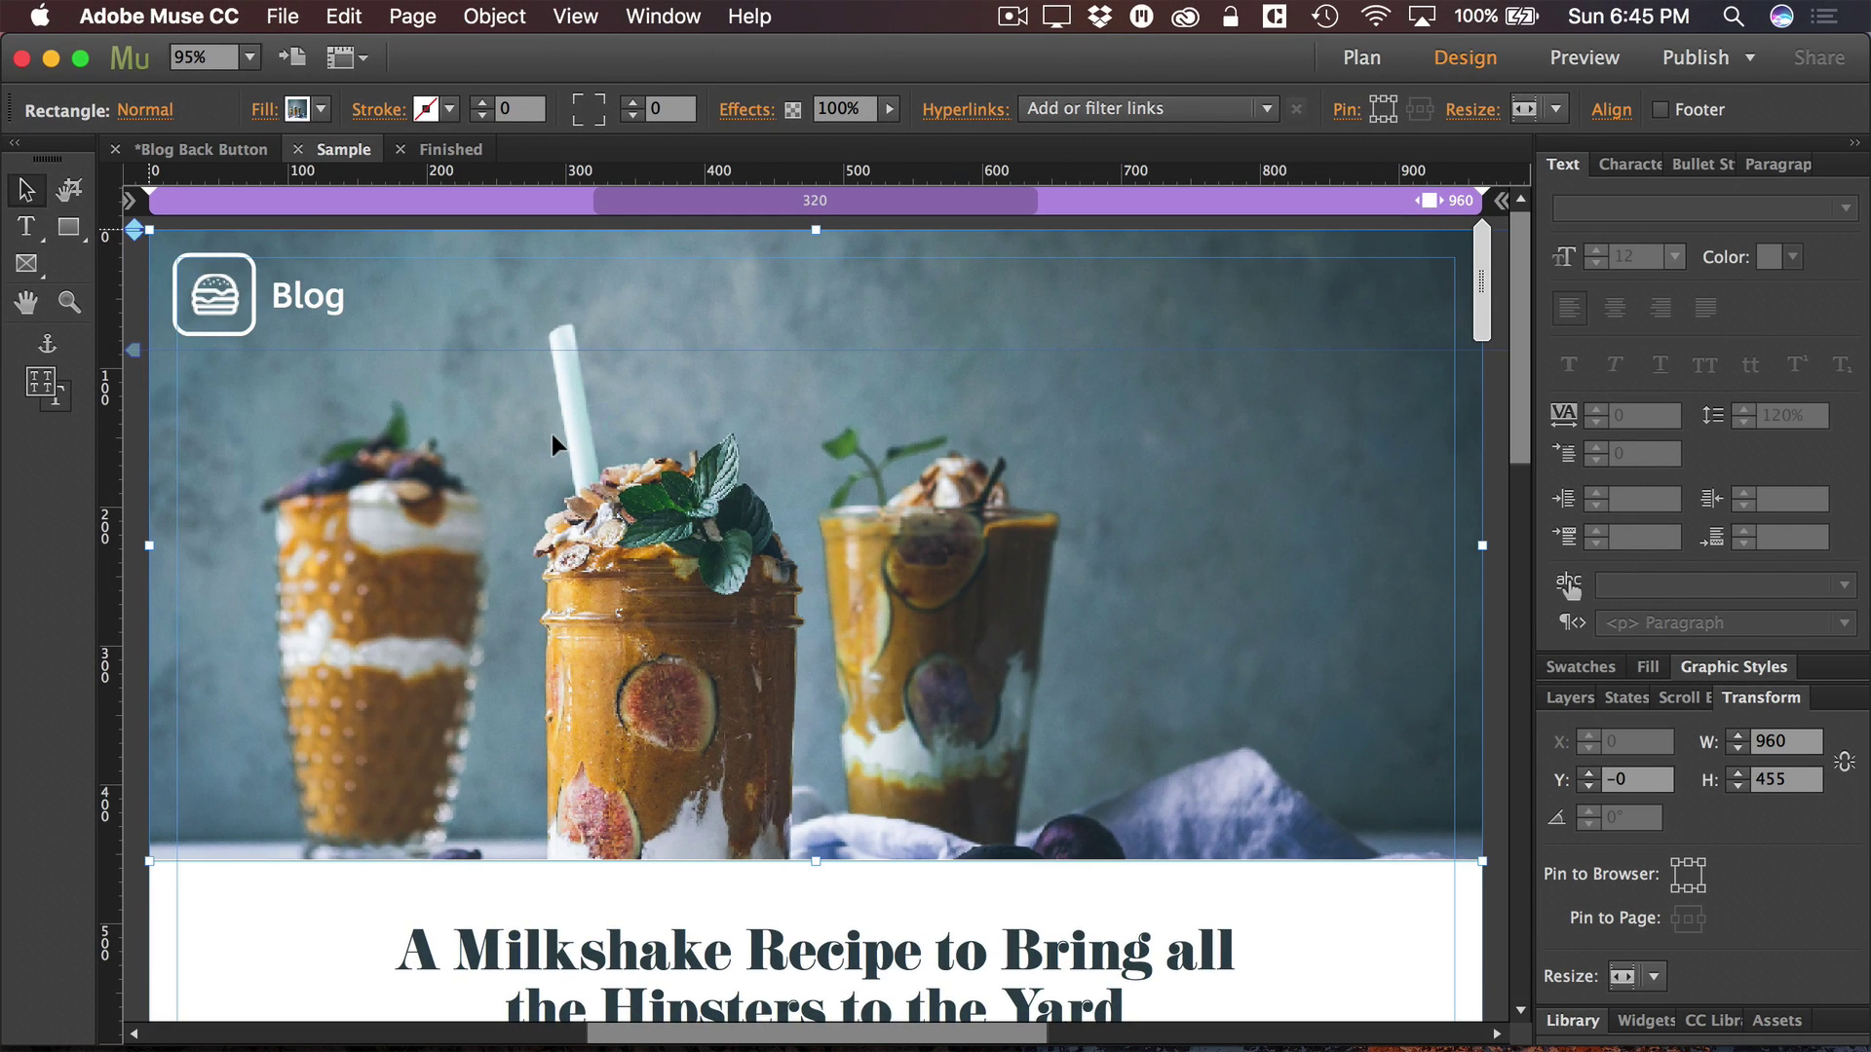